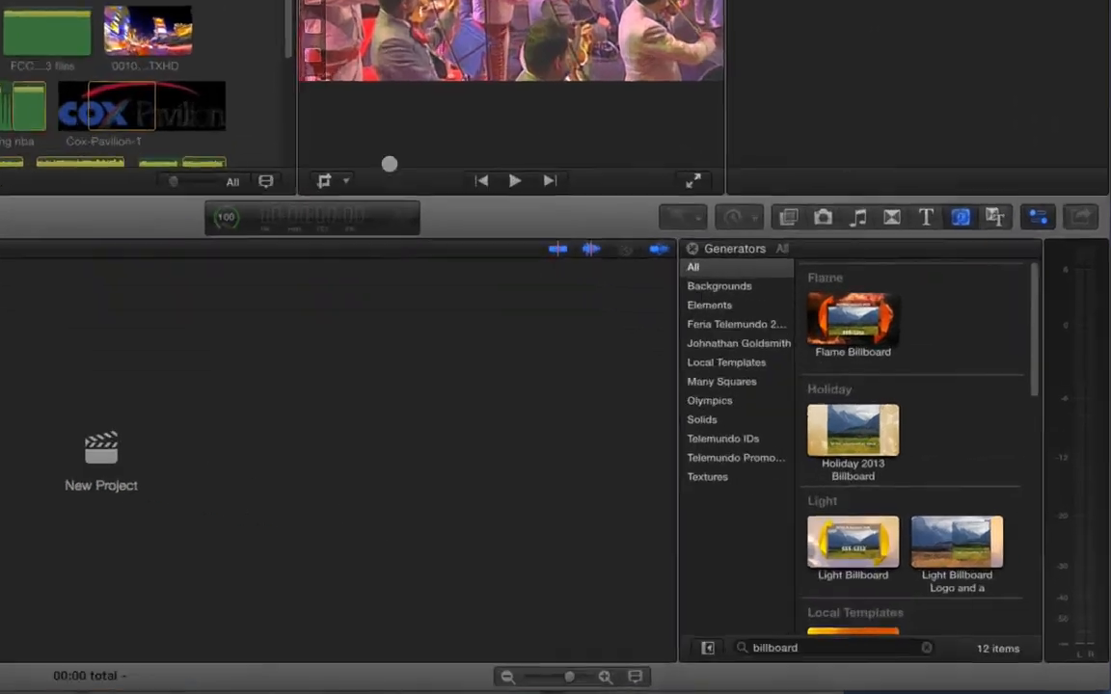
- Browse the billboard generators and preview the Splash Billboard 2014 generator
scroll(916, 234, "down", 10)
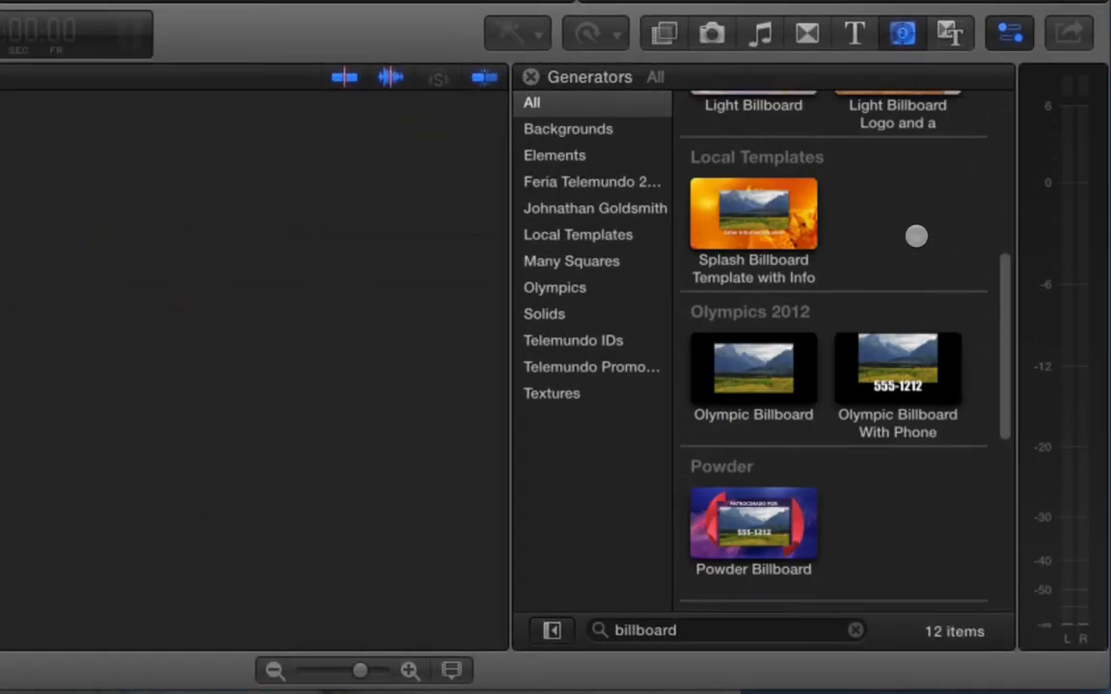
scroll(916, 238, "down", 1)
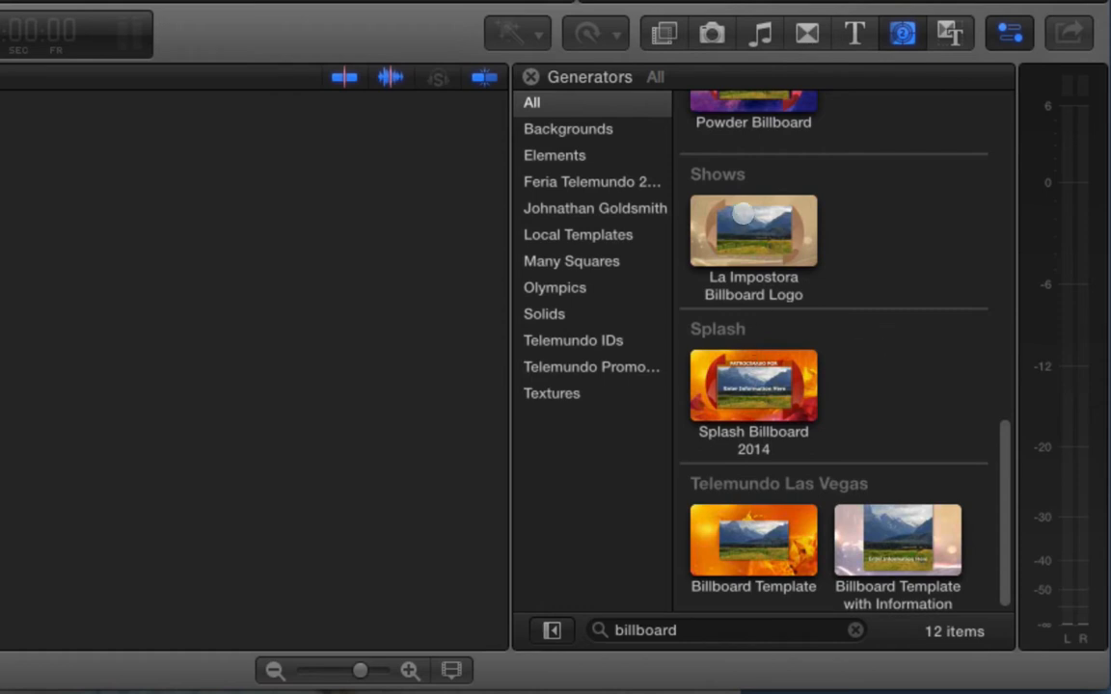
scroll(872, 337, "up", 3)
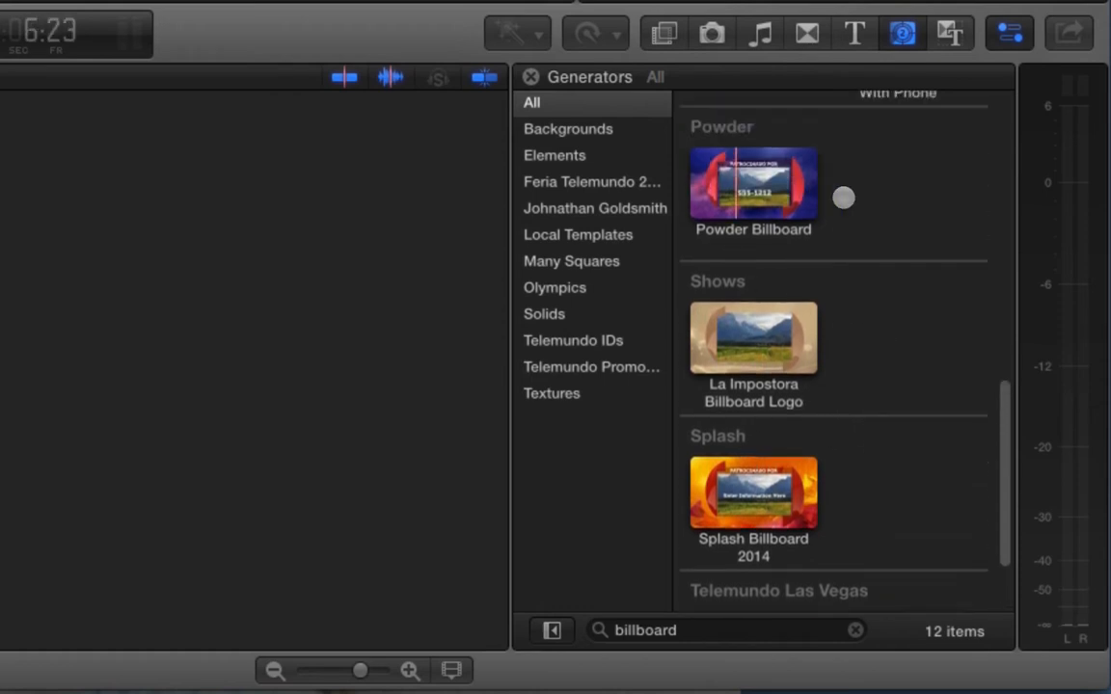
scroll(888, 285, "up", 10)
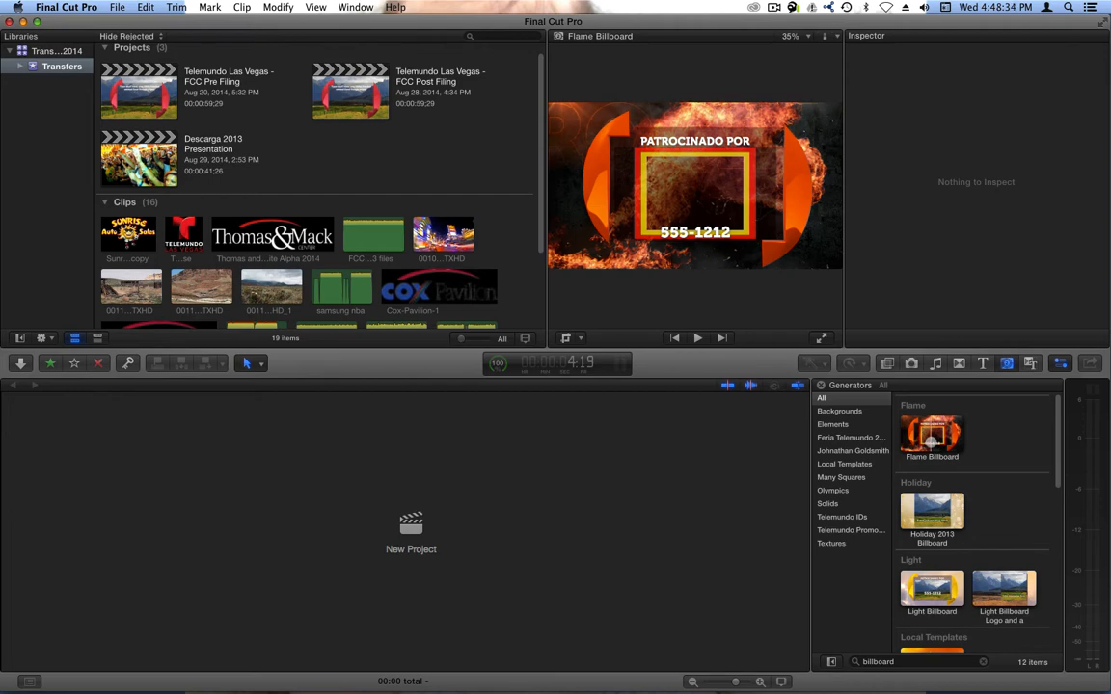
scroll(931, 482, "down", 5)
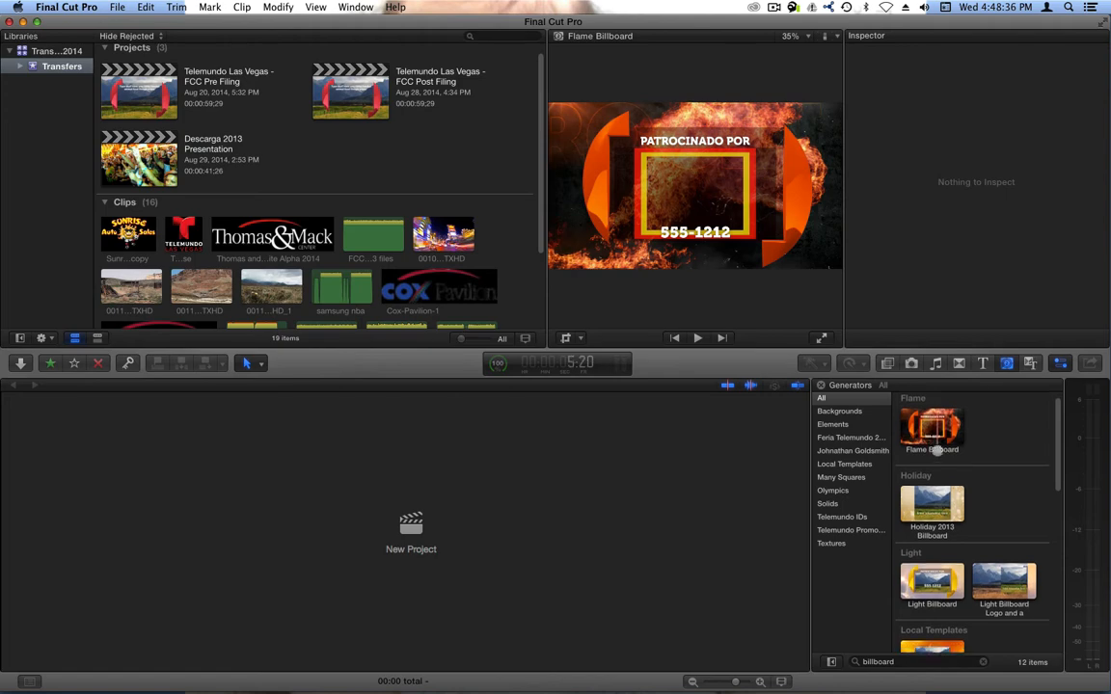
left_click(931, 540)
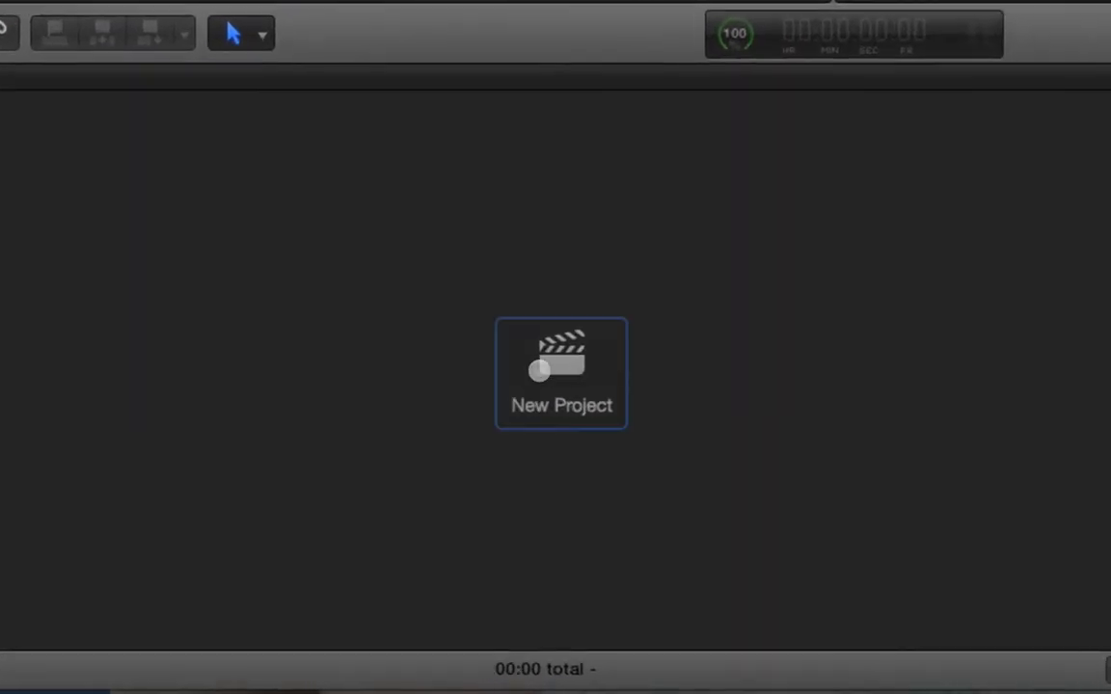
- Create a new project named "Mariachi Festival Billboard 2014 1.0"
left_click(411, 532)
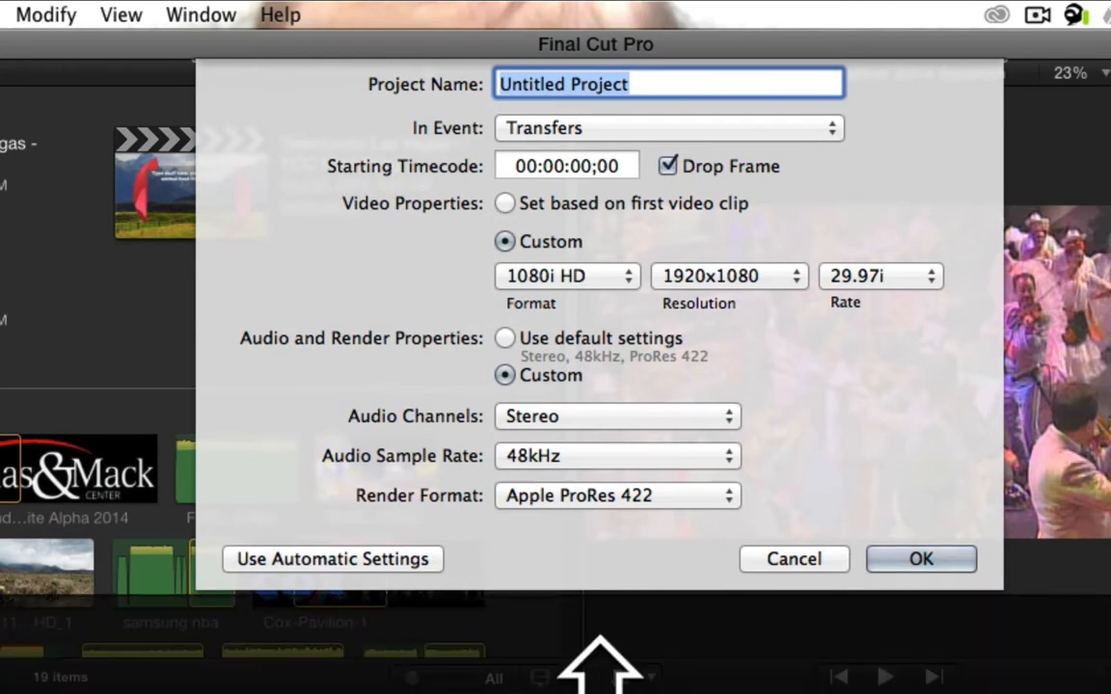
type("Mariachi")
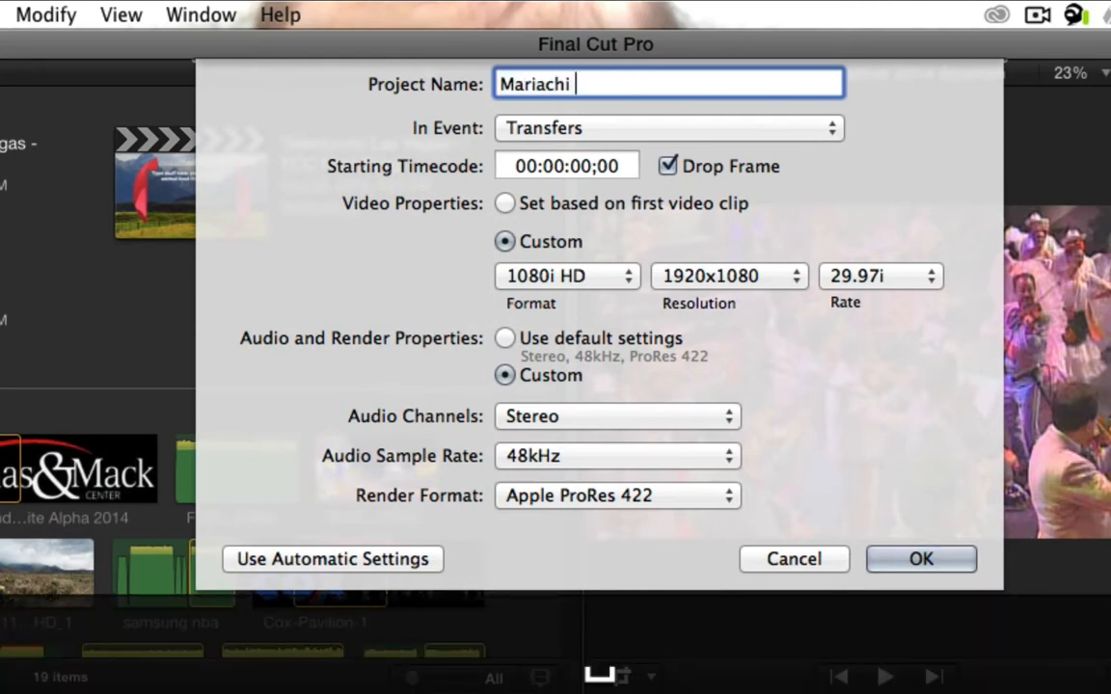
type(" Festi")
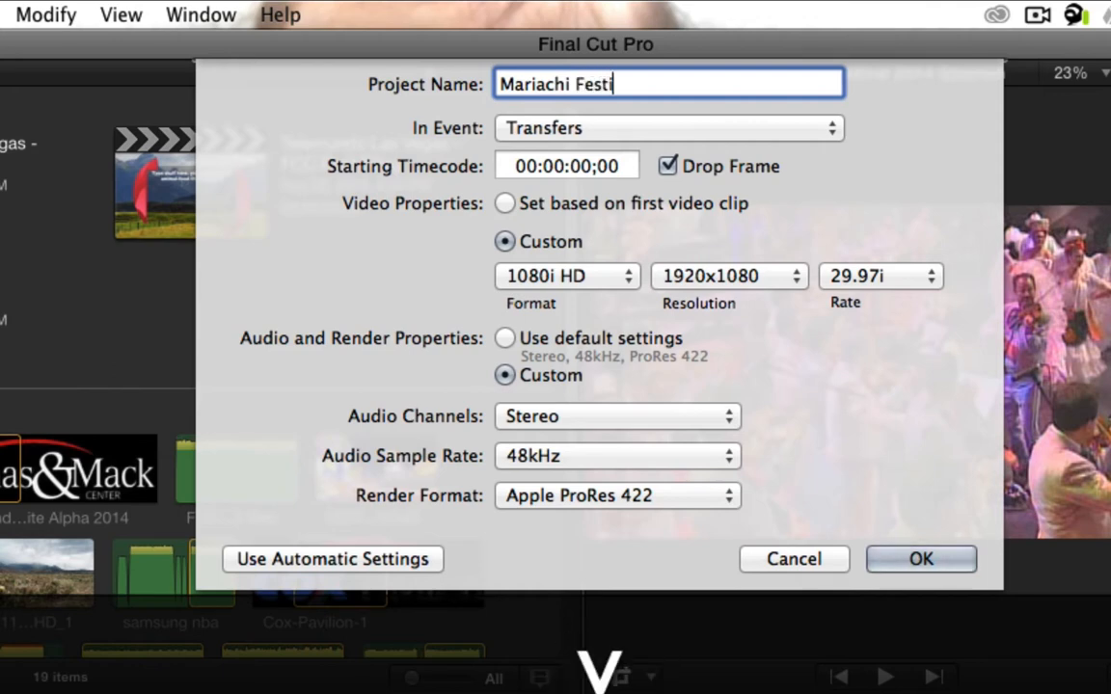
type("val Bill")
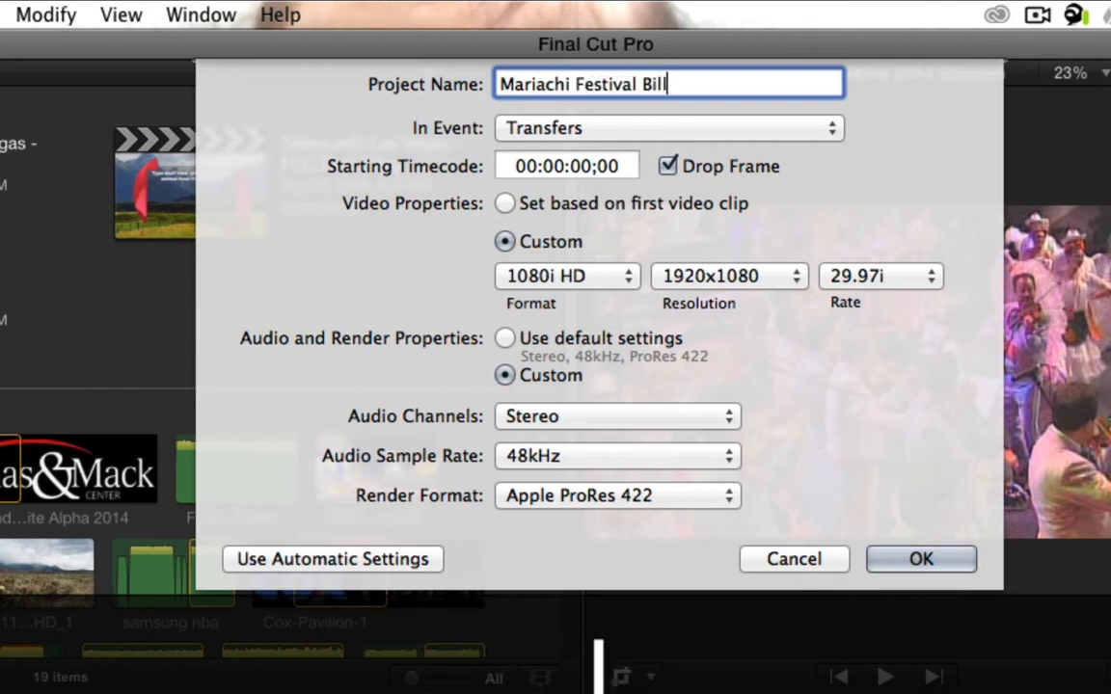
type("board 2014 ")
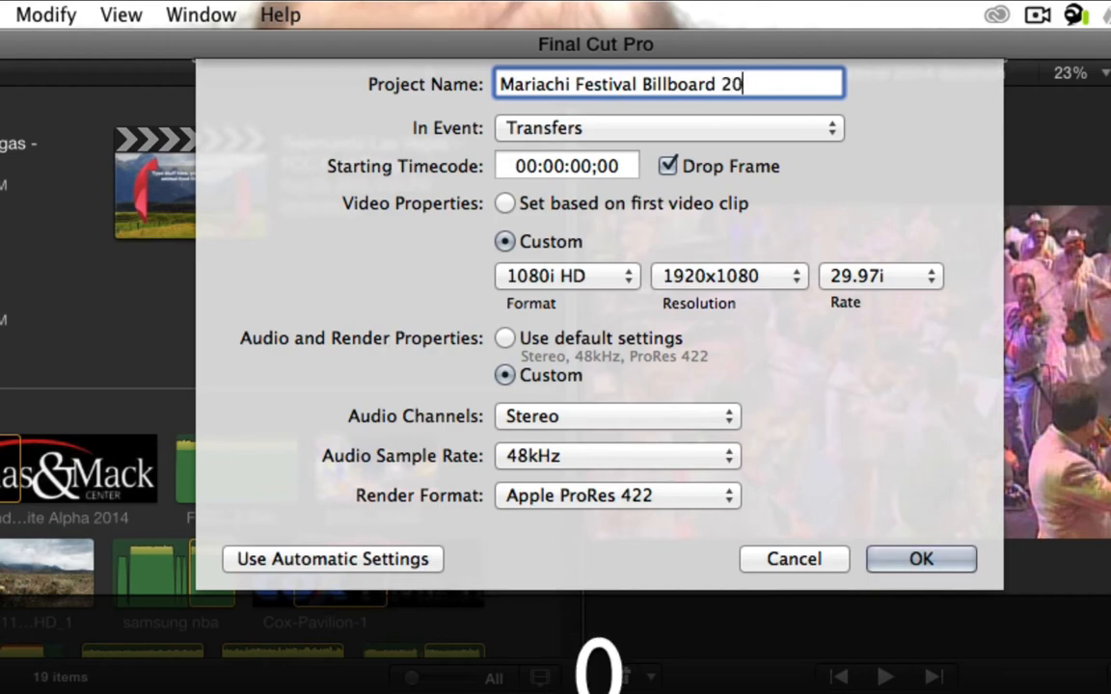
type("1.0")
key("Return")
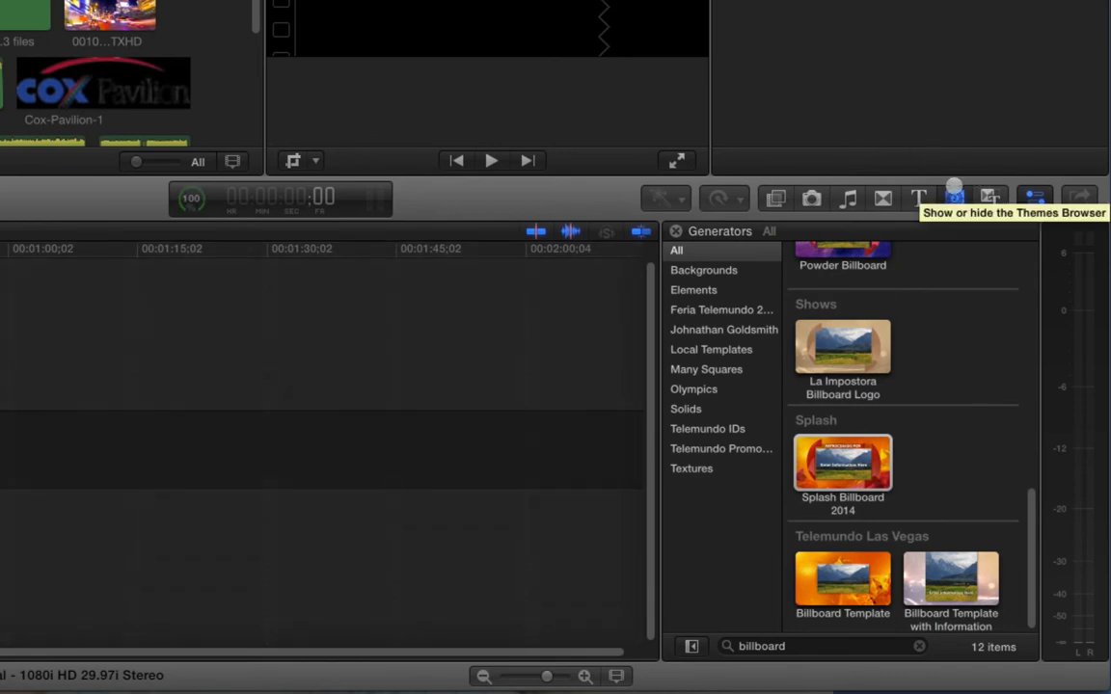
- Add the Splash Billboard 2014 generator to the start of the project's timeline
scroll(928, 378, "up", 10)
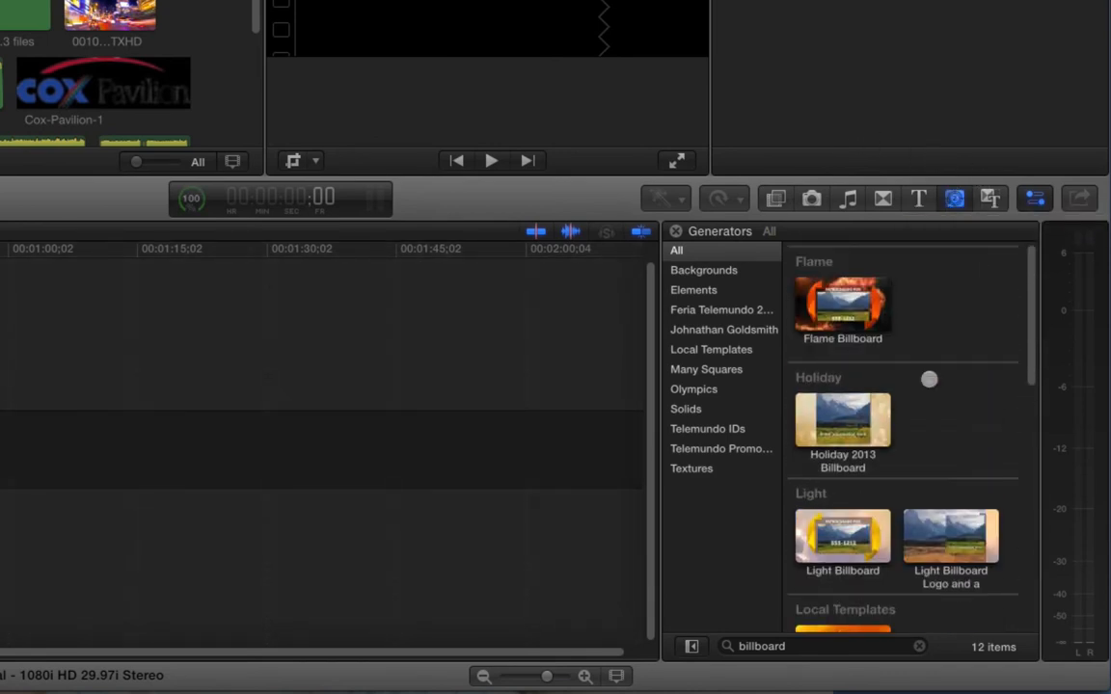
scroll(940, 350, "down", 10)
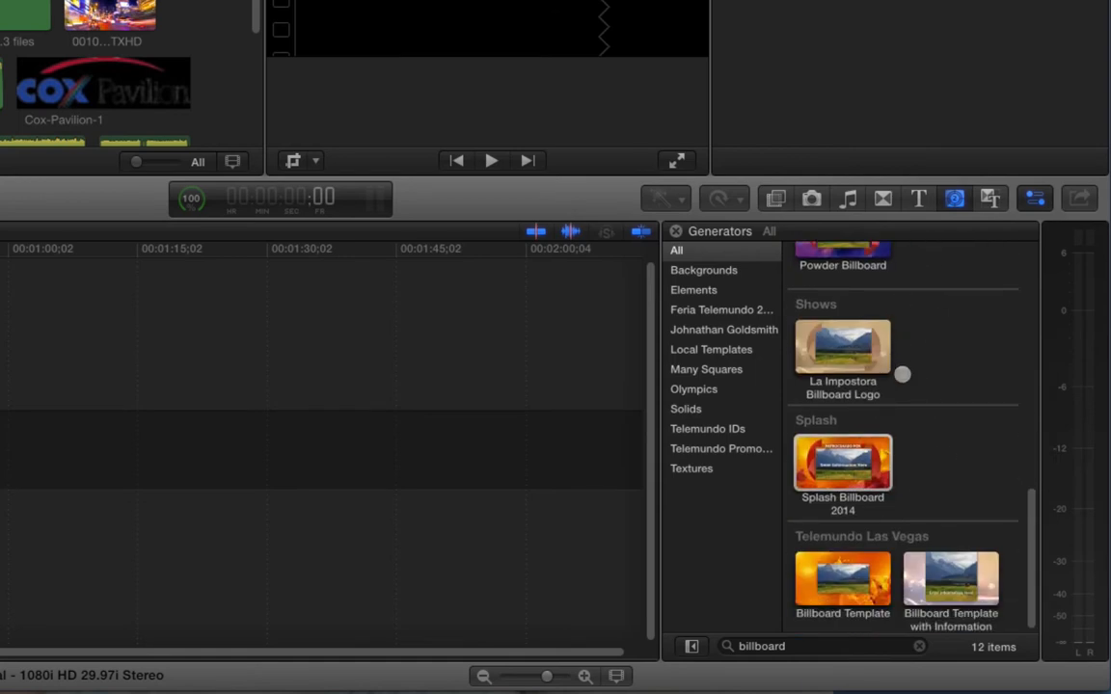
scroll(885, 516, "up", 6)
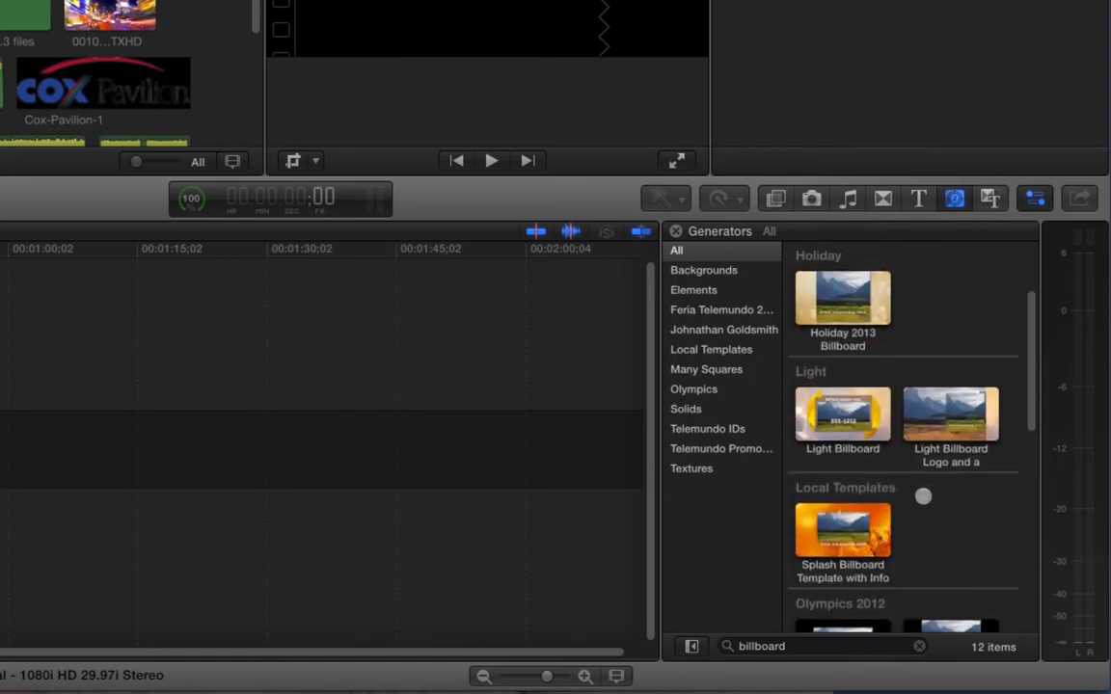
scroll(922, 496, "down", 8)
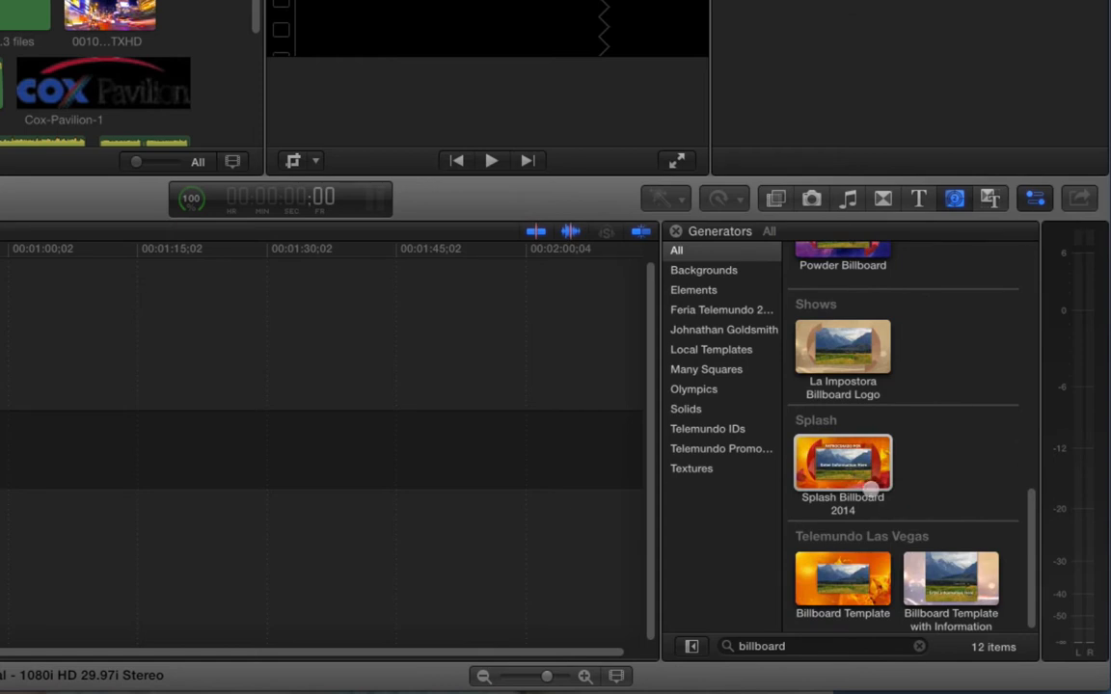
left_click(843, 463)
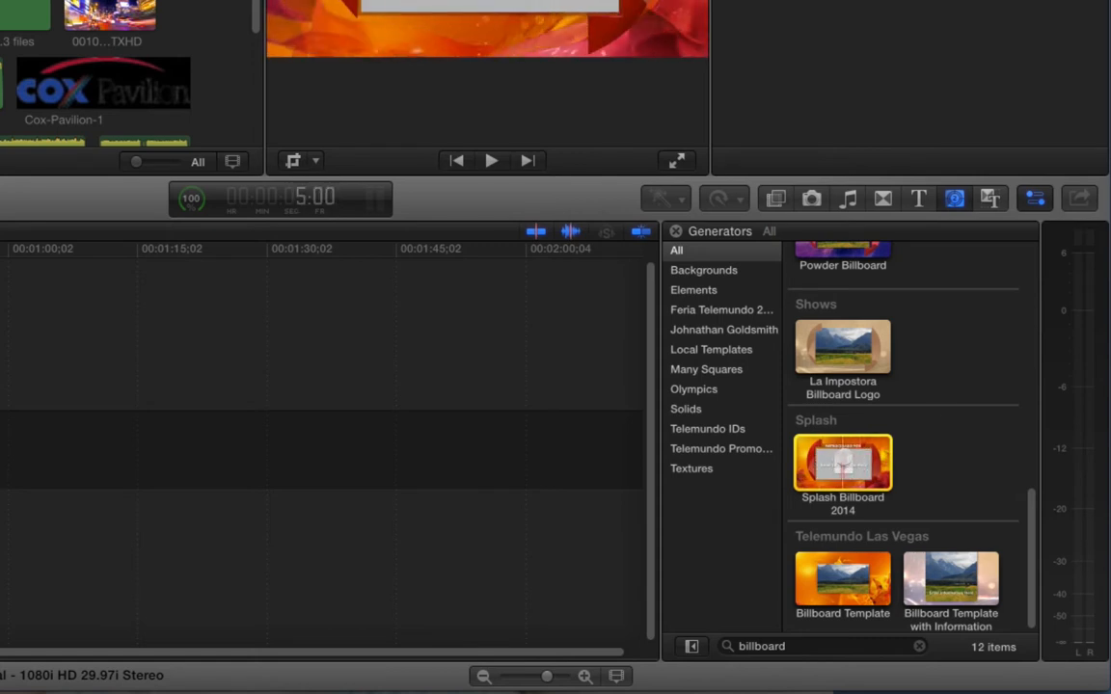
left_click_drag(842, 449, 256, 442)
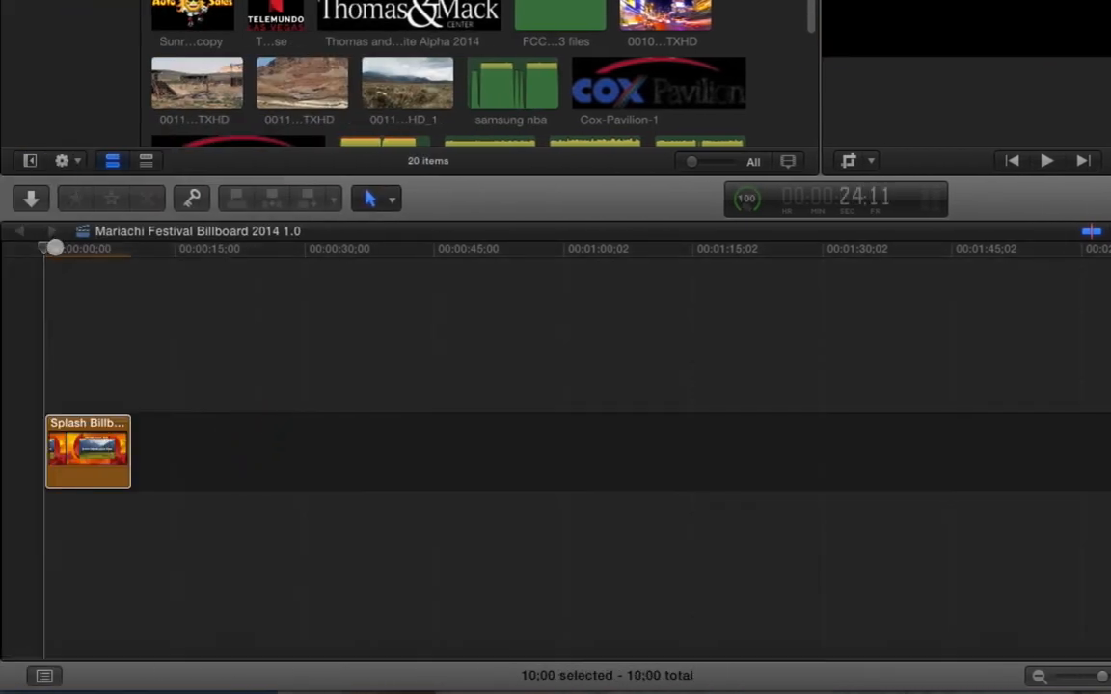
- Examine the generator's published parameters in the inspector, toggling Drop Shadow off and back on
left_click_drag(56, 249, 79, 250)
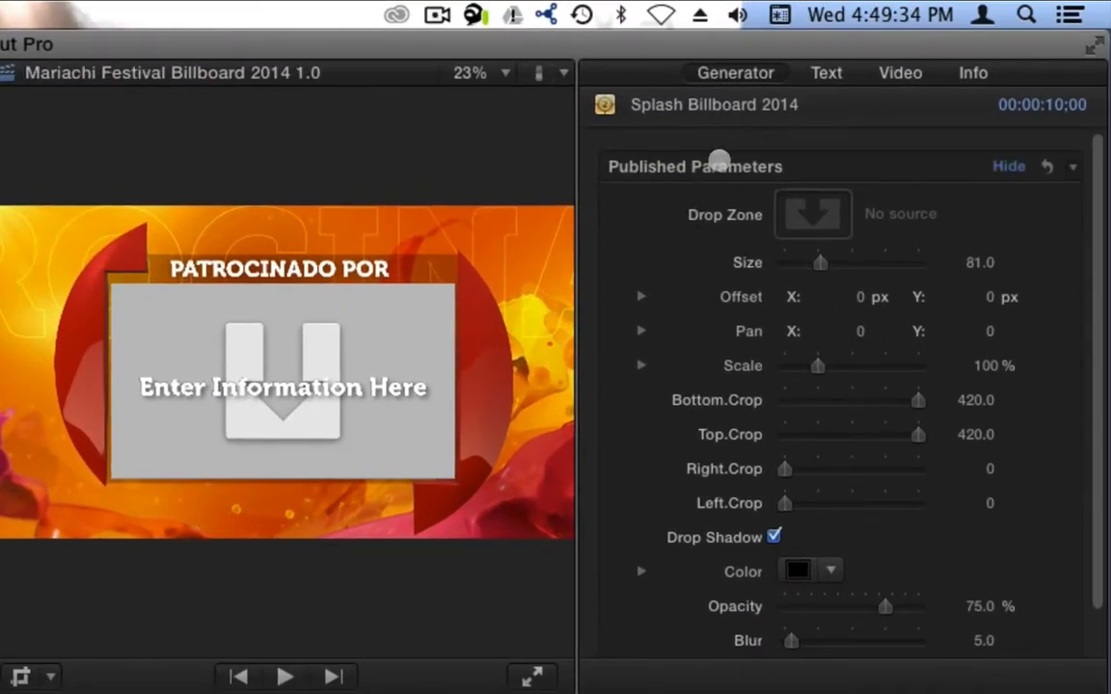
left_click(733, 72)
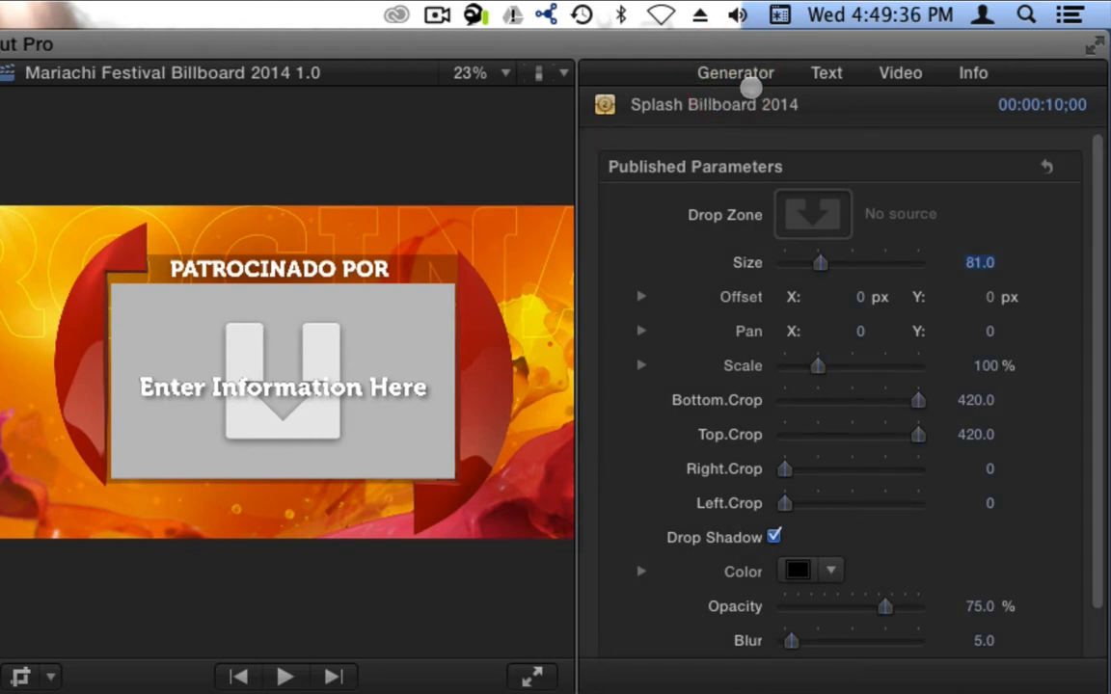
scroll(677, 400, "down", 2)
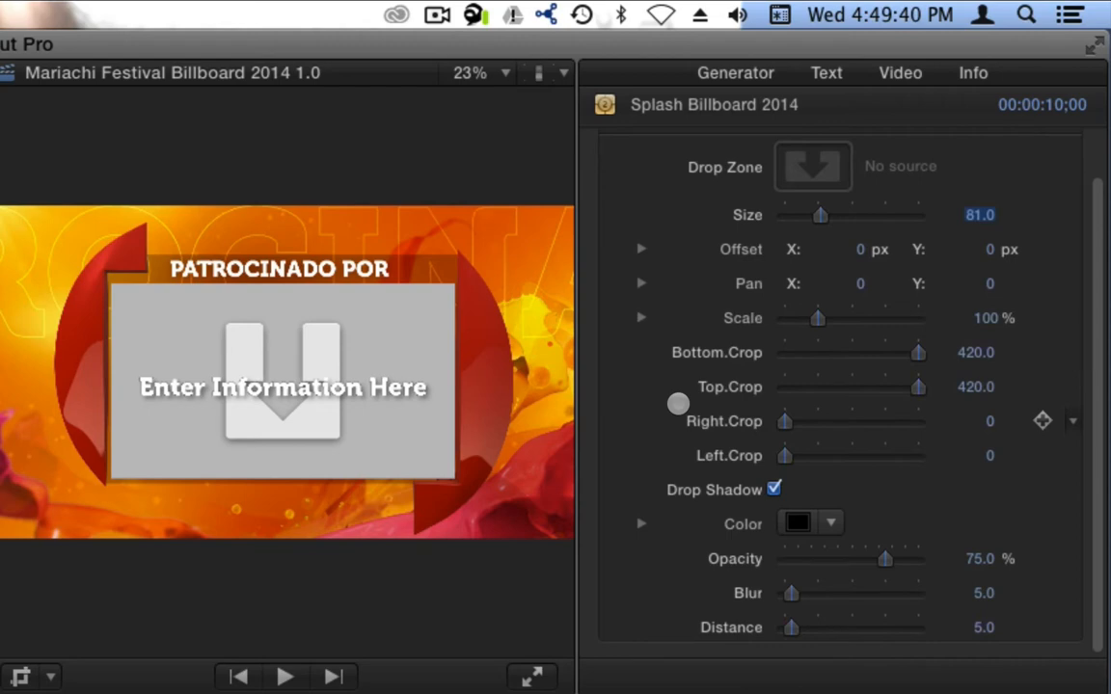
scroll(678, 404, "up", 2)
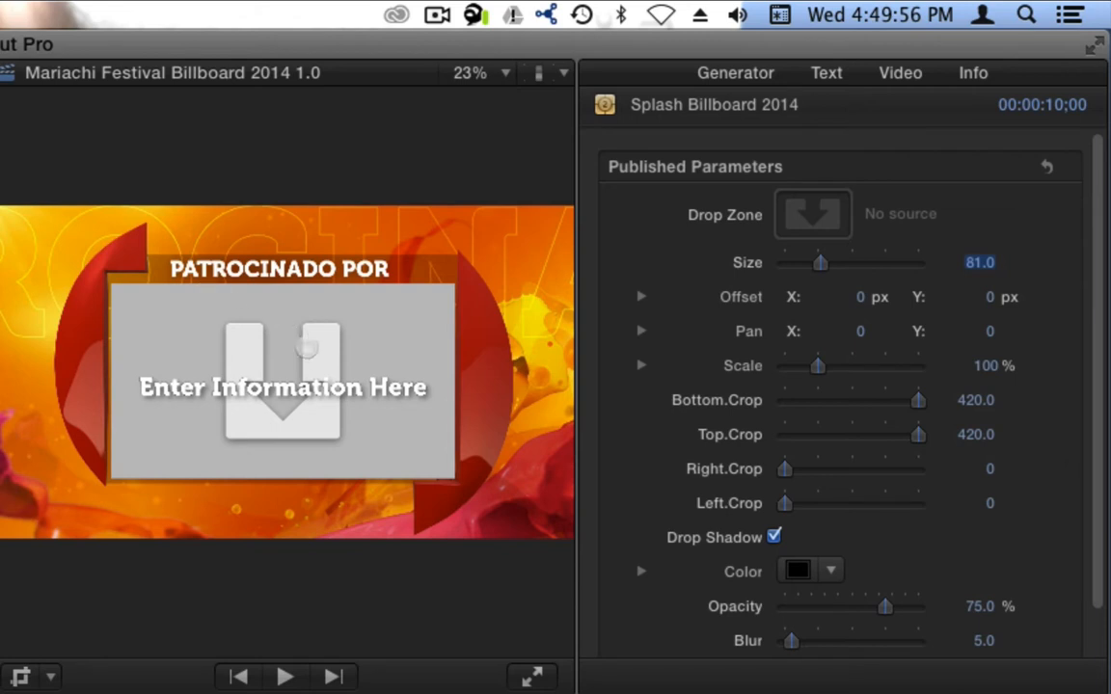
scroll(912, 582, "down", 2)
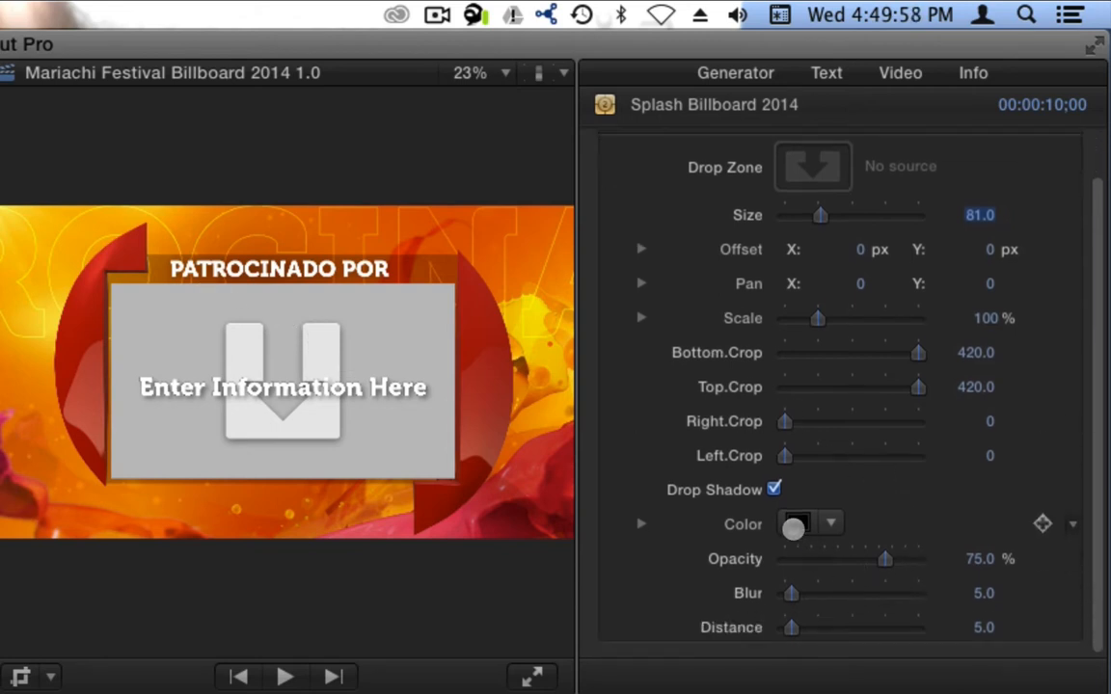
left_click(779, 489)
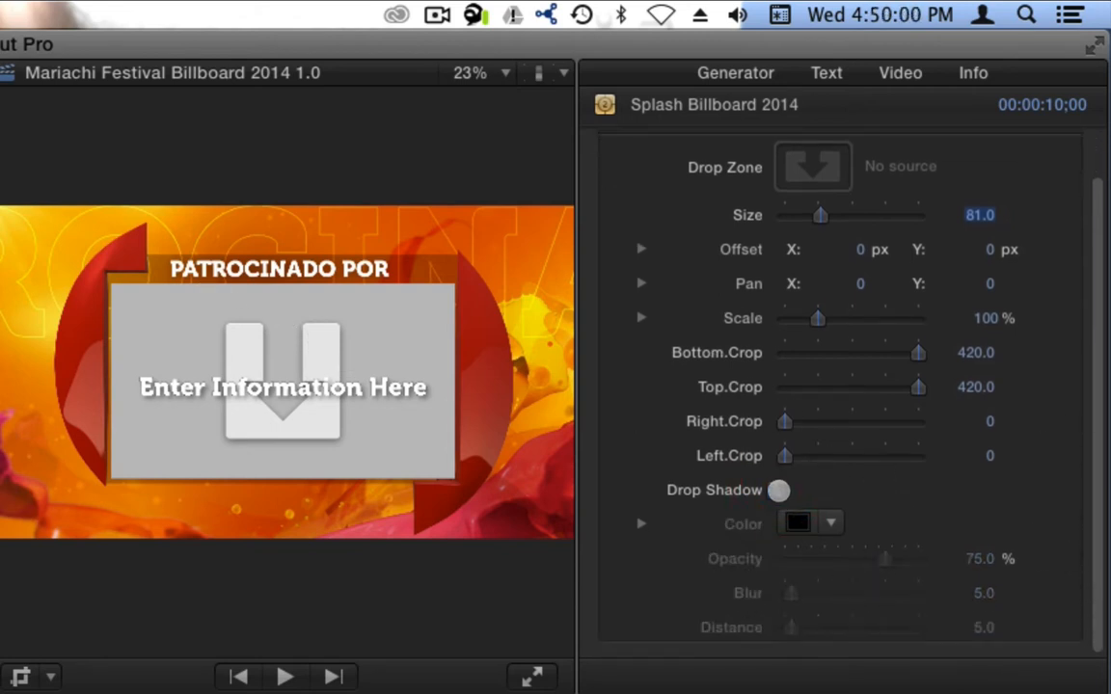
left_click(779, 489)
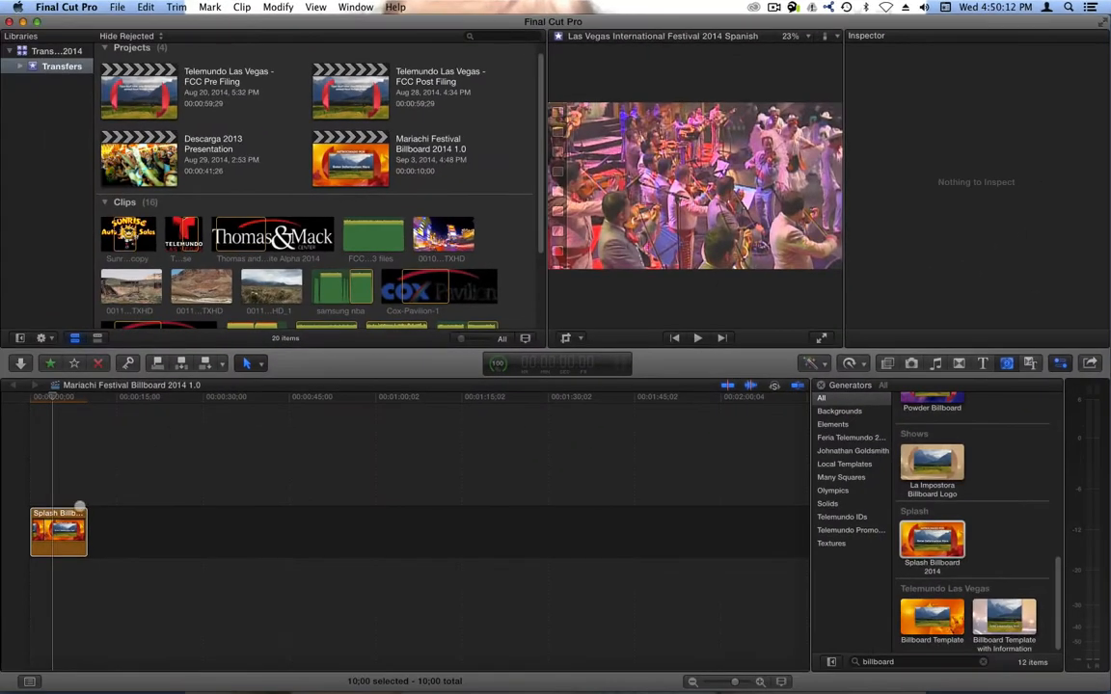
- Try filling the billboard's drop zone with the Sunrise Auto Sales logo clip, and undo it
left_click(77, 513)
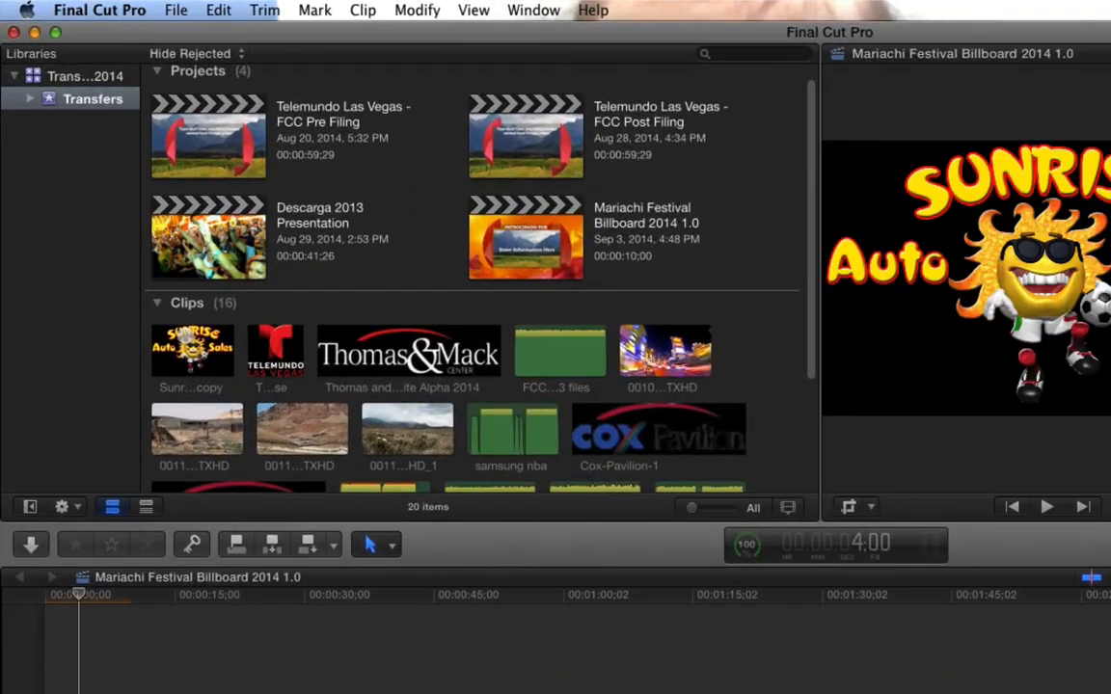
left_click(161, 208)
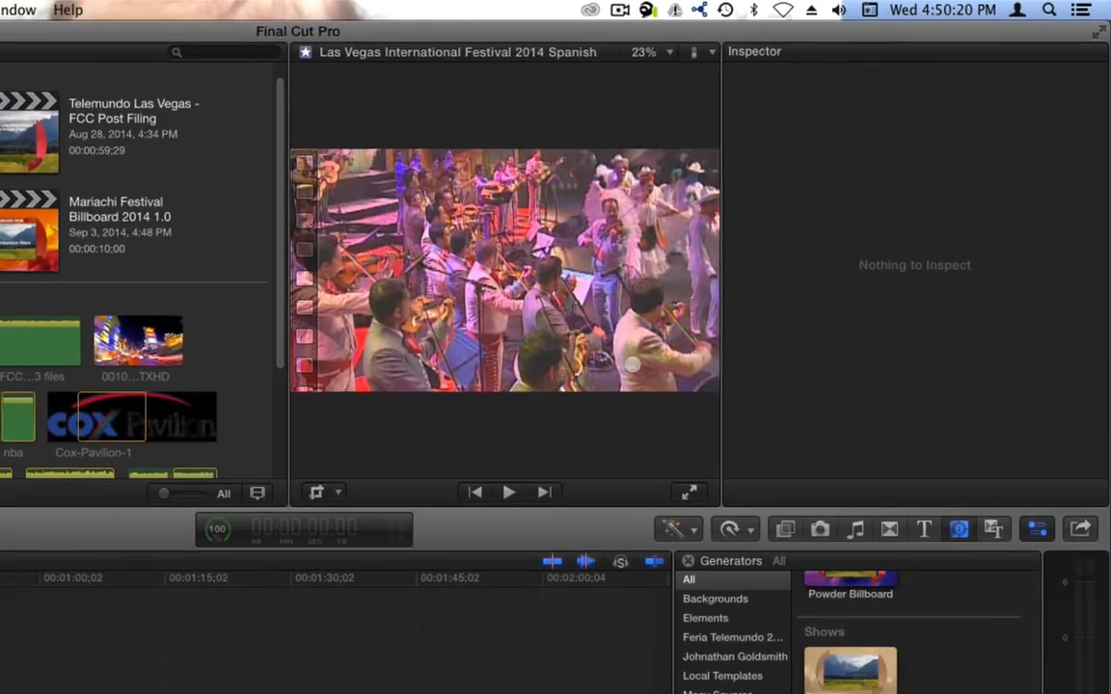
left_click(59, 533)
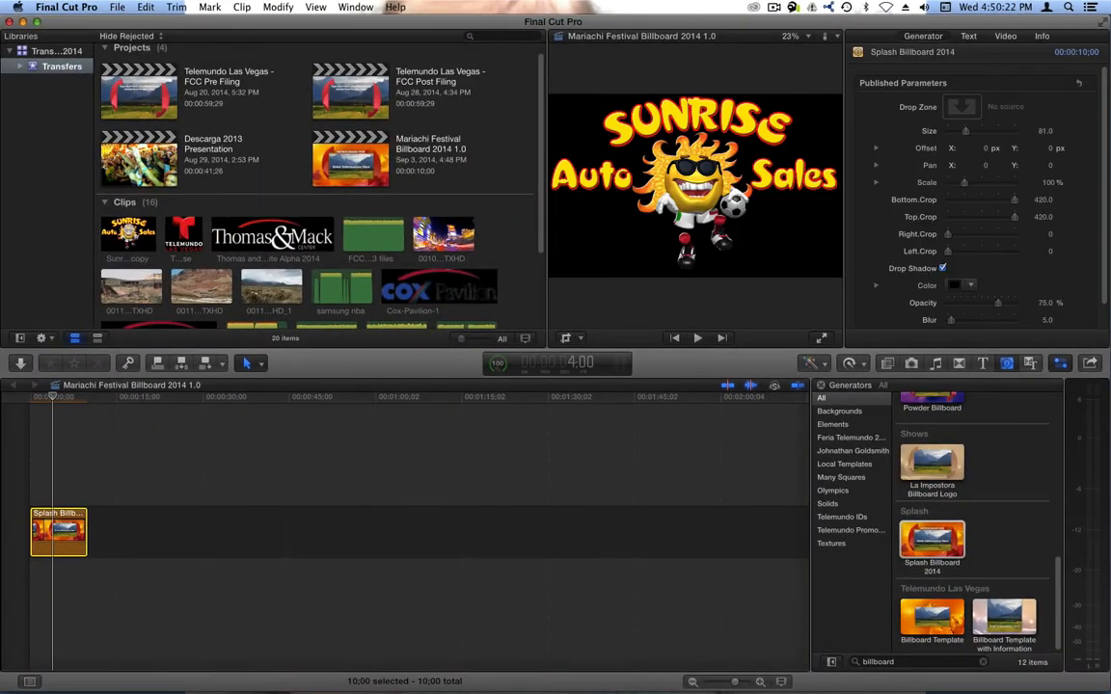
left_click(129, 232)
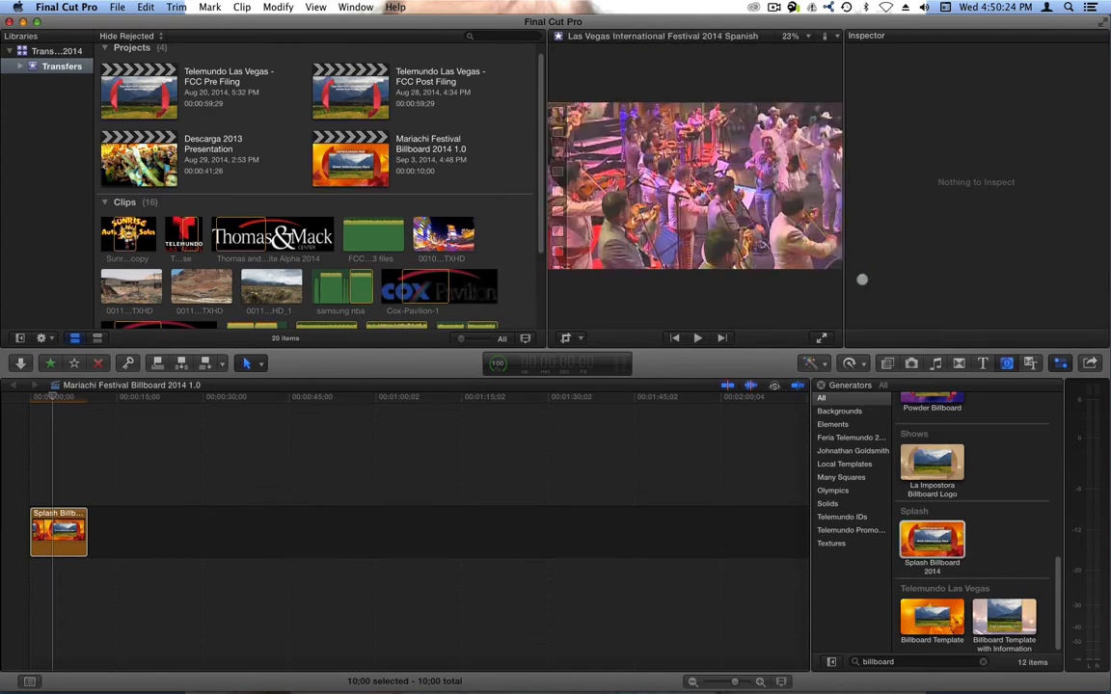
left_click_drag(122, 231, 959, 106)
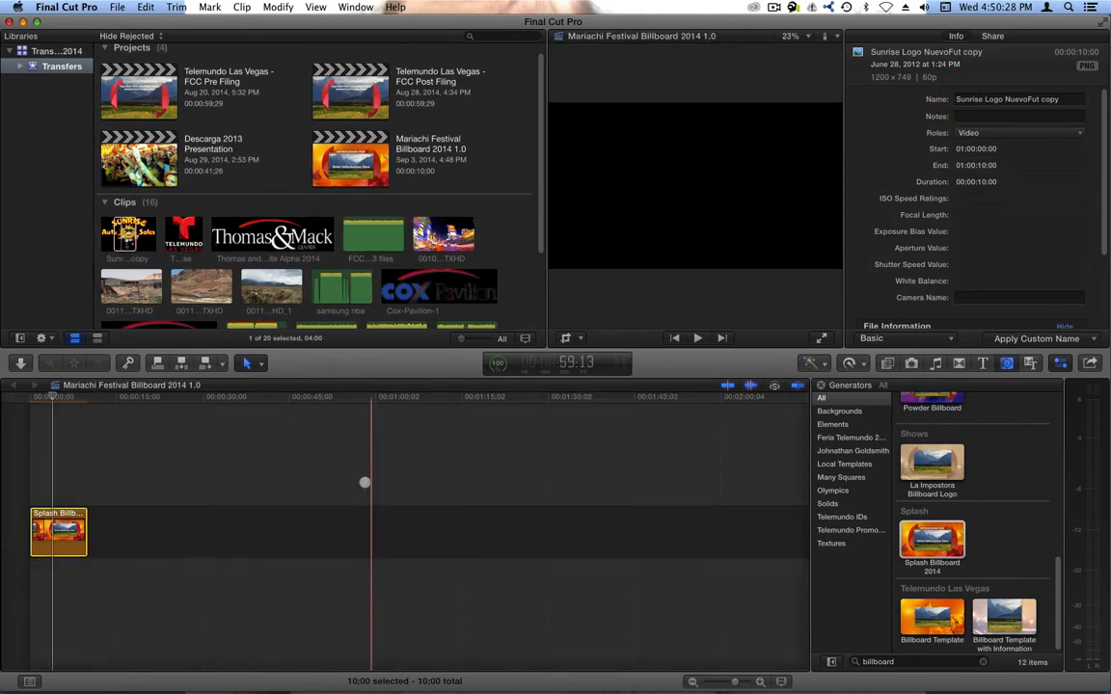
left_click(55, 531)
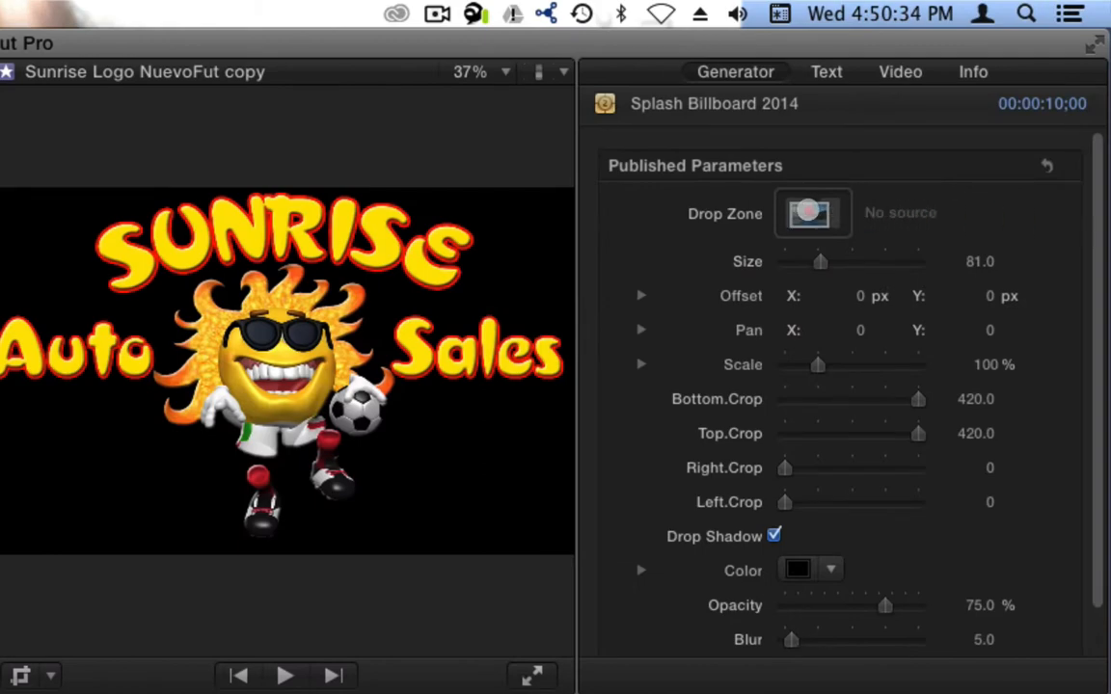
left_click_drag(808, 210, 806, 213)
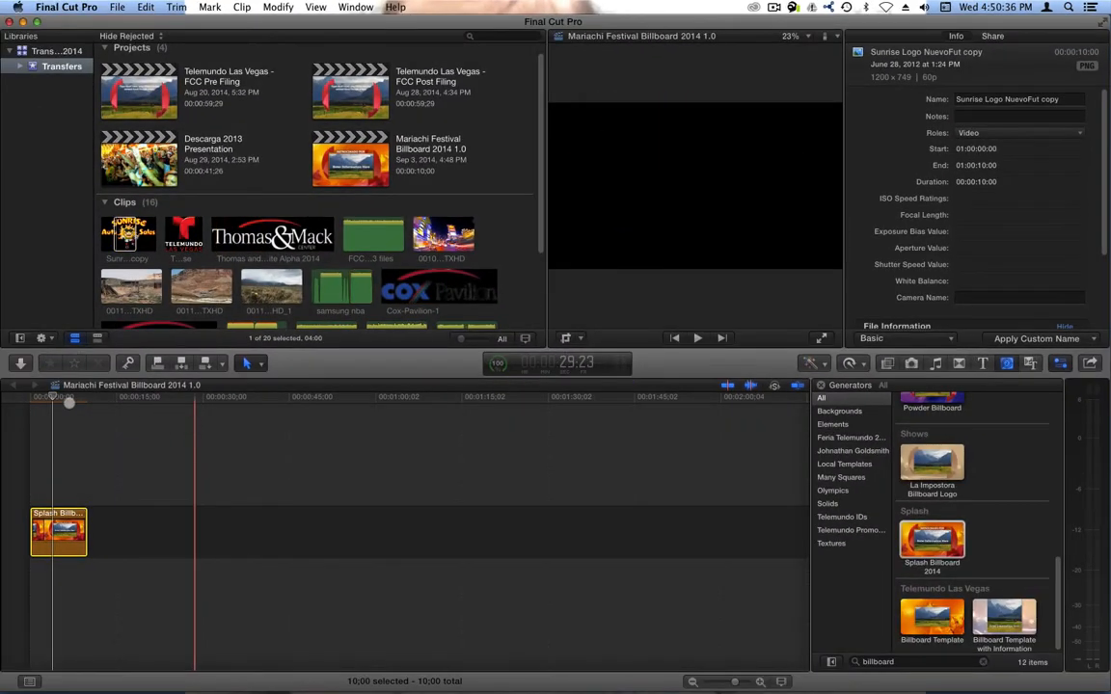
left_click(58, 398)
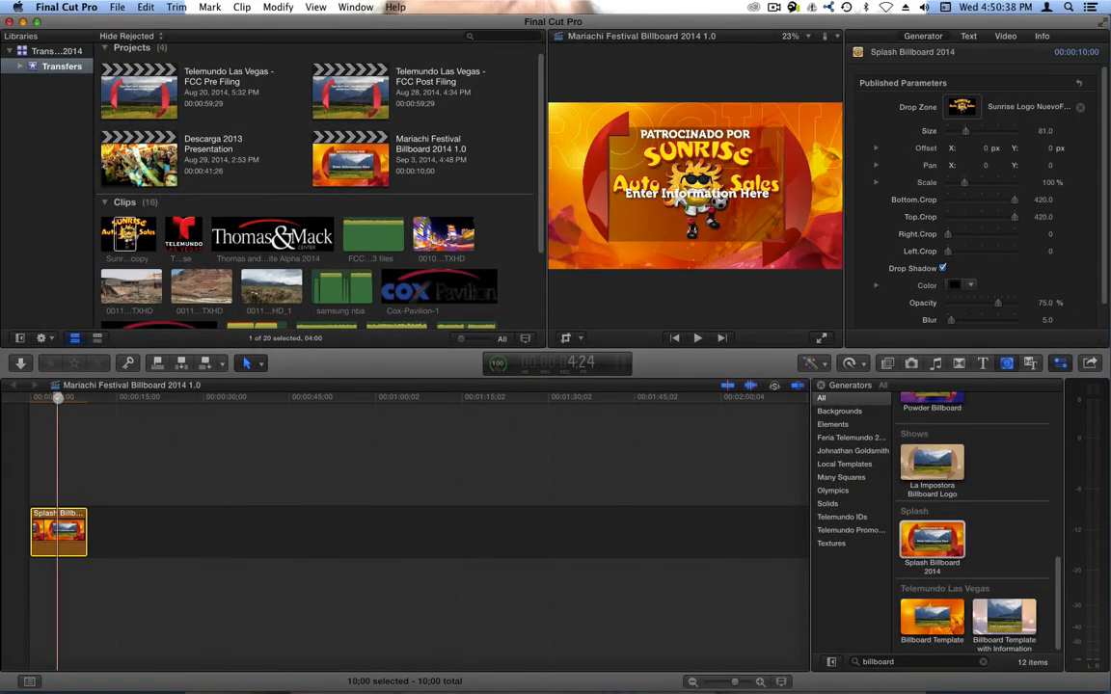
key("super+z")
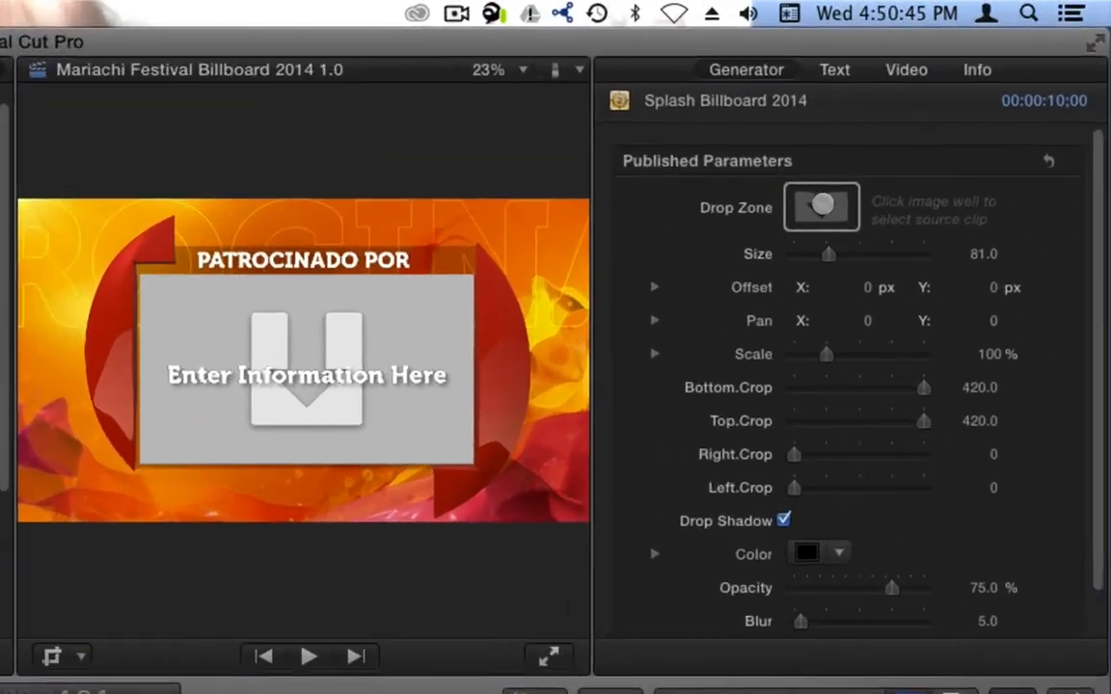
- Fill the billboard's drop zone with the Thomas & Mack logo clip after previewing other logo clips
left_click(962, 106)
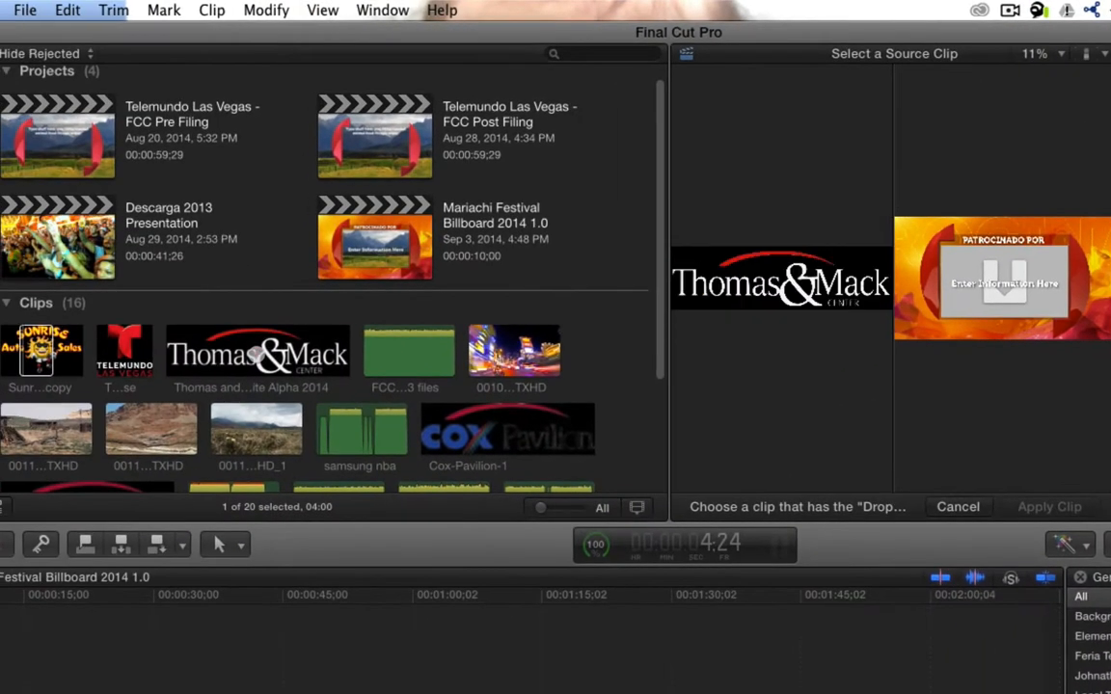
left_click(255, 355)
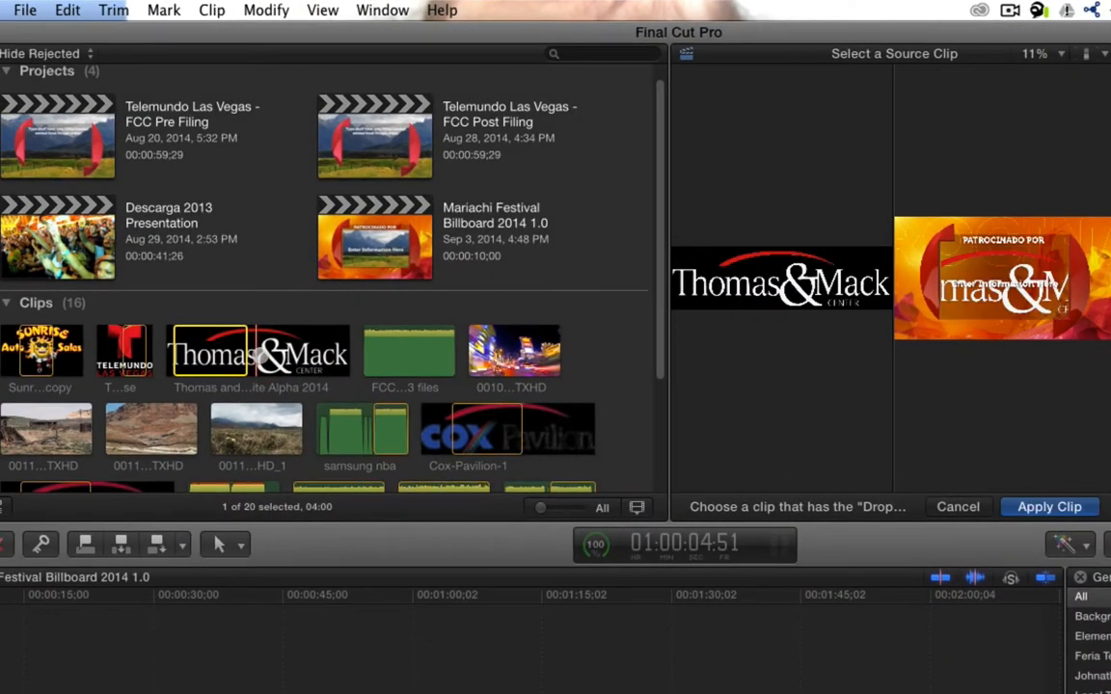
left_click(487, 430)
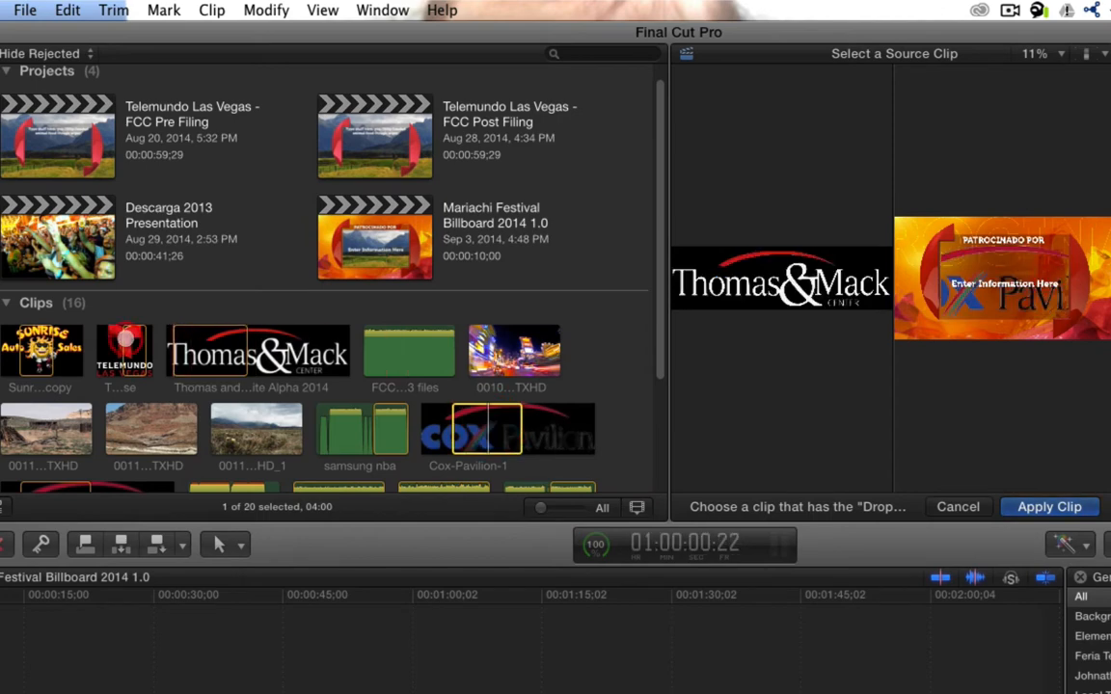
left_click(125, 339)
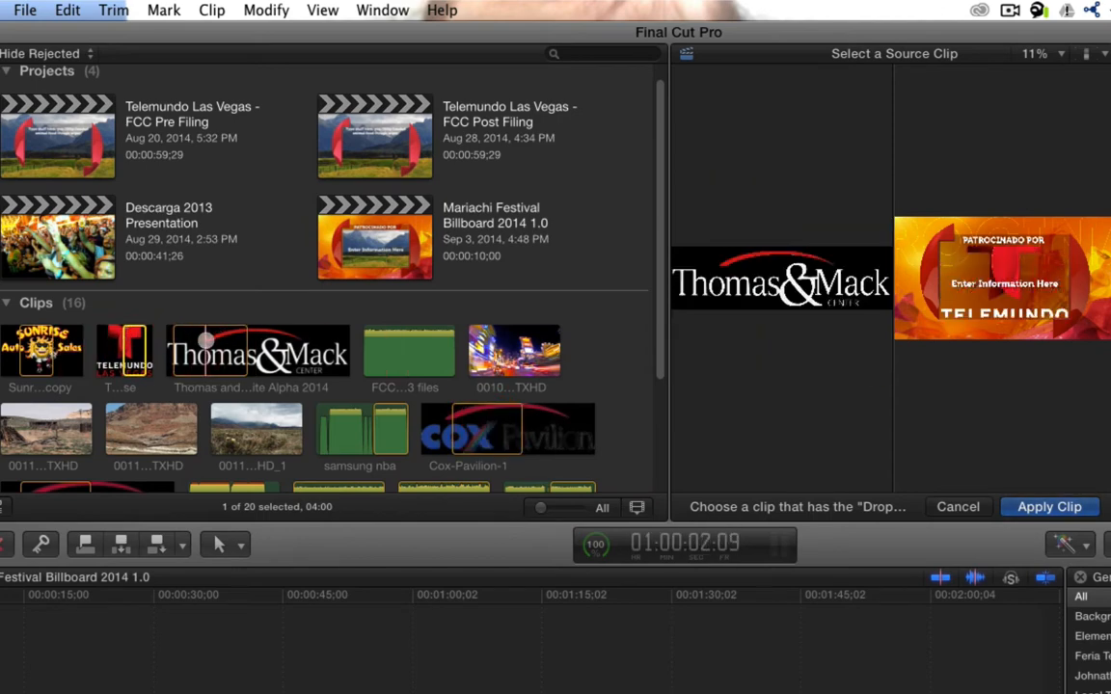
left_click(208, 349)
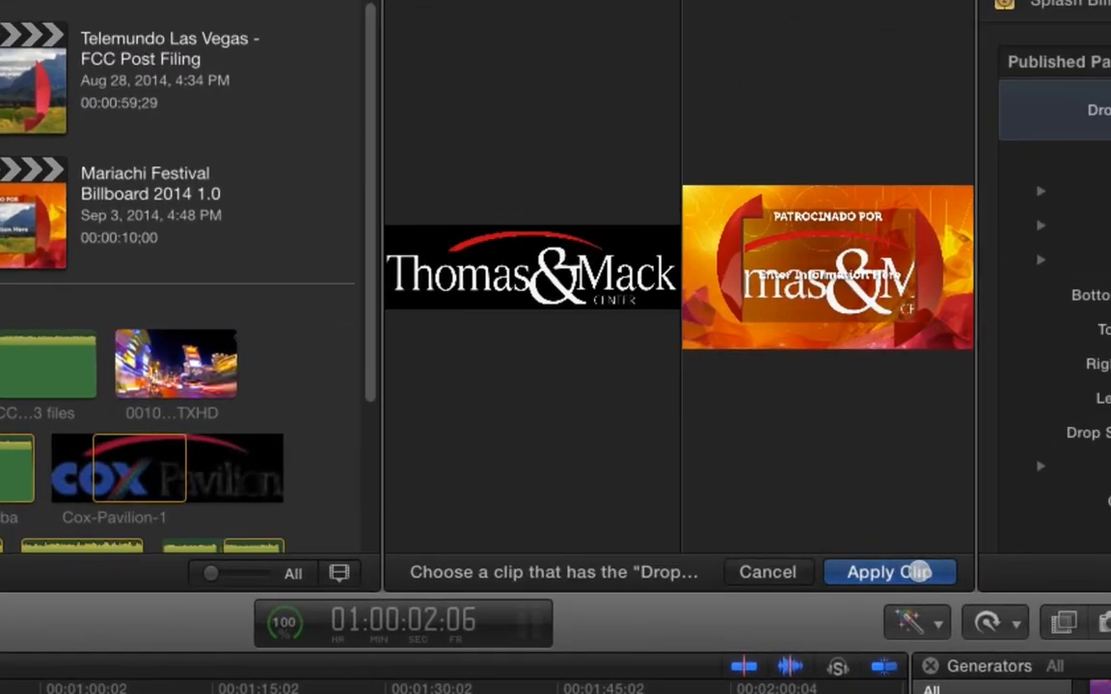
left_click(919, 572)
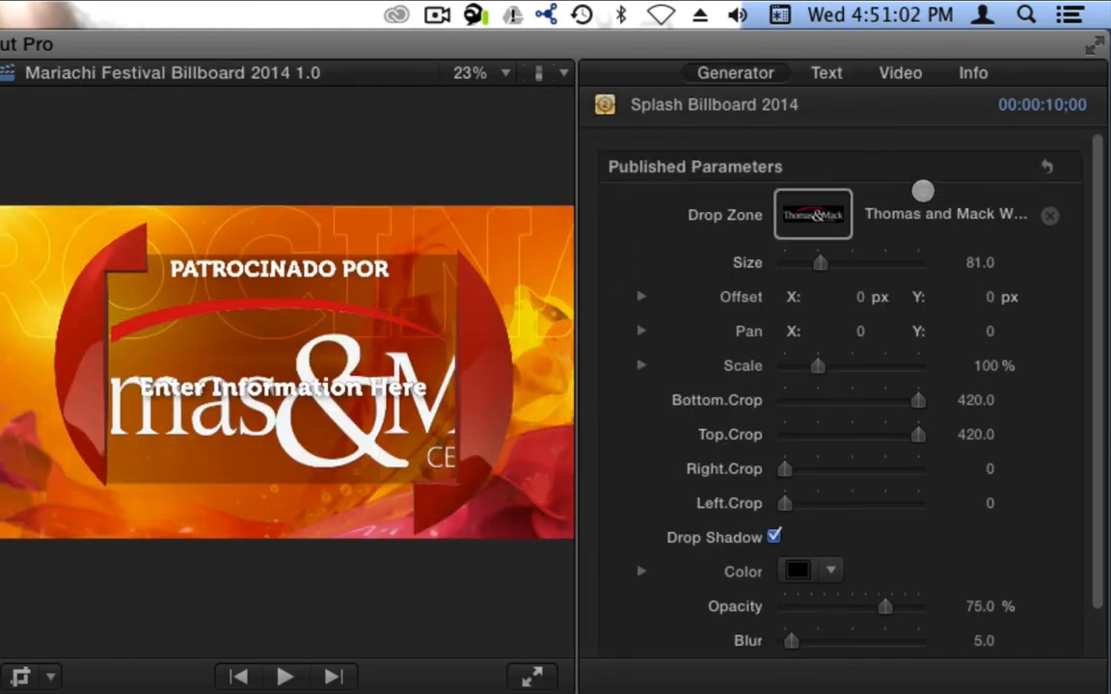
- Scale the drop zone image down to about 38%
left_click_drag(989, 365, 984, 376)
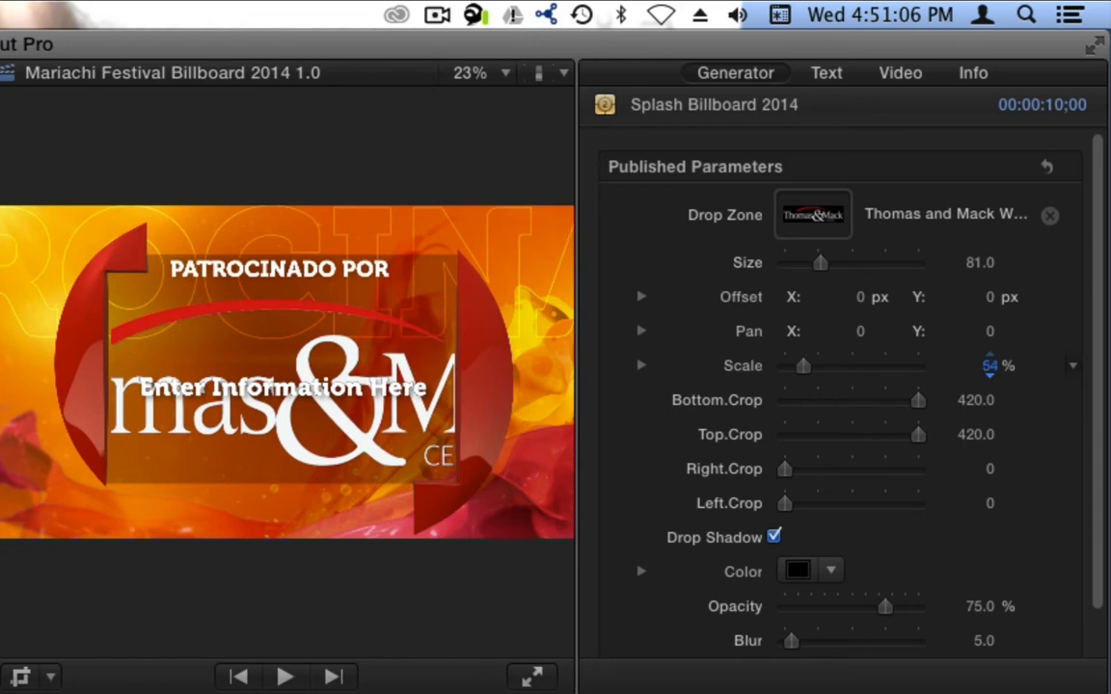
left_click_drag(989, 365, 989, 367)
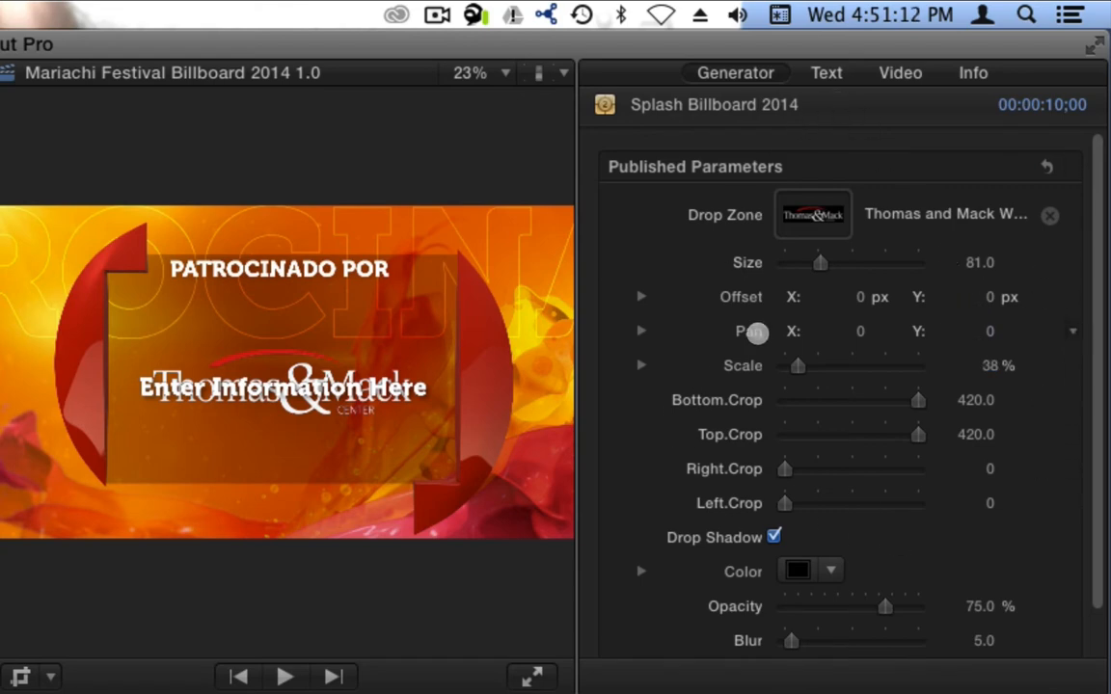
- Replace the billboard's "Enter Information Here" text with "edit" on a second line
double_click(222, 384)
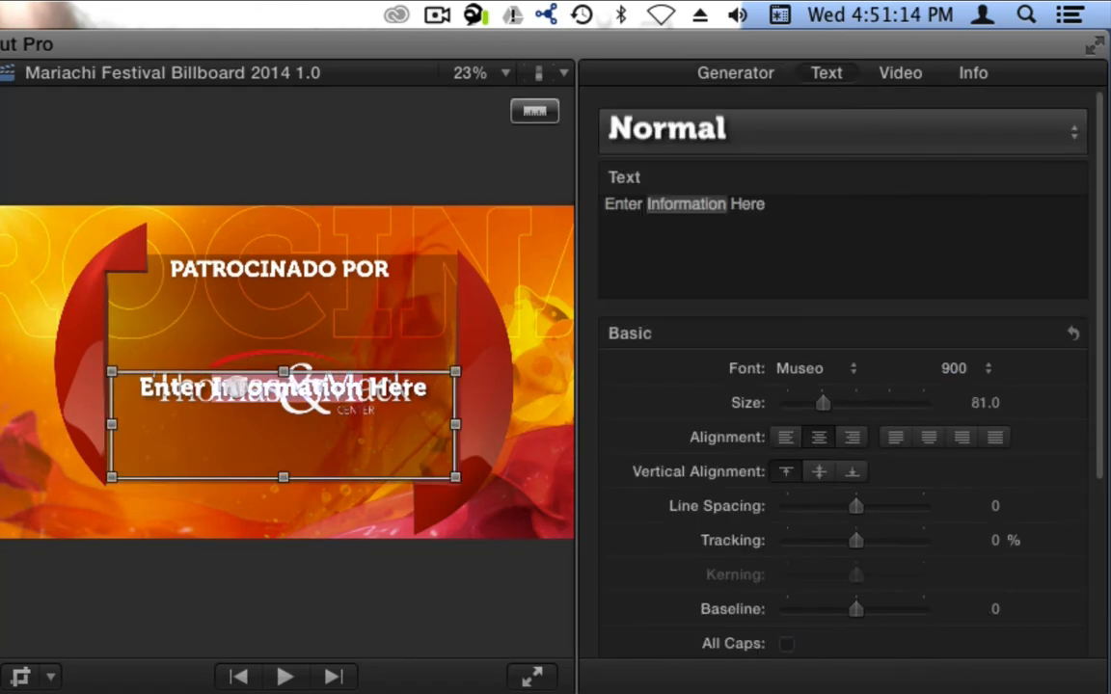
key("super+a")
type("e")
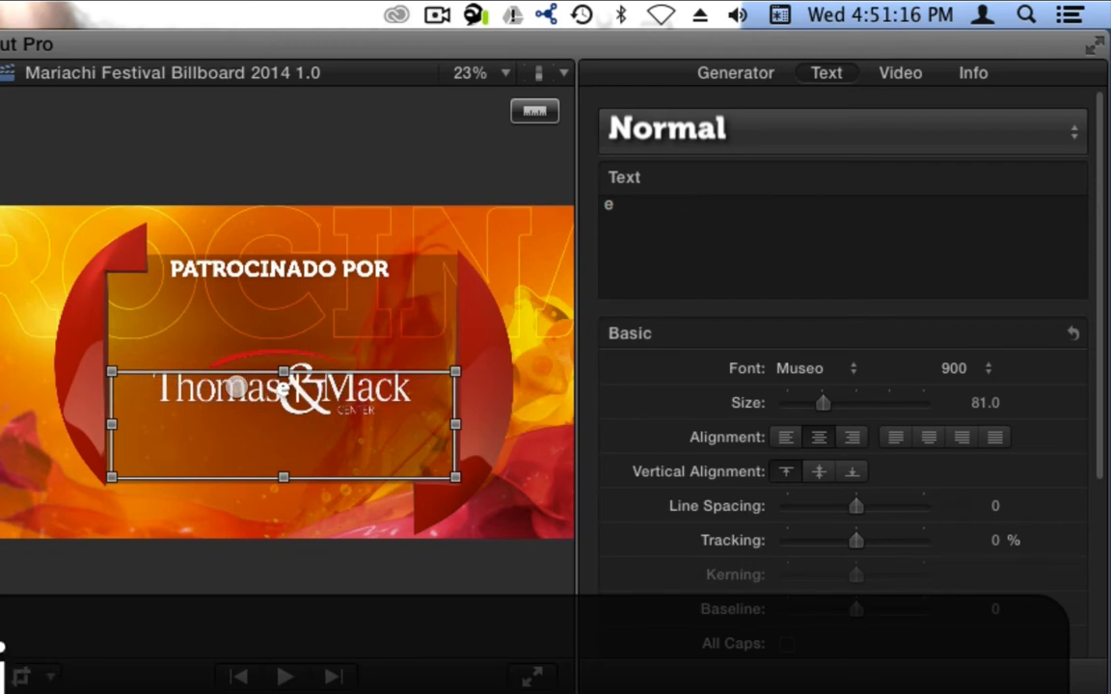
type("dit")
key("Up")
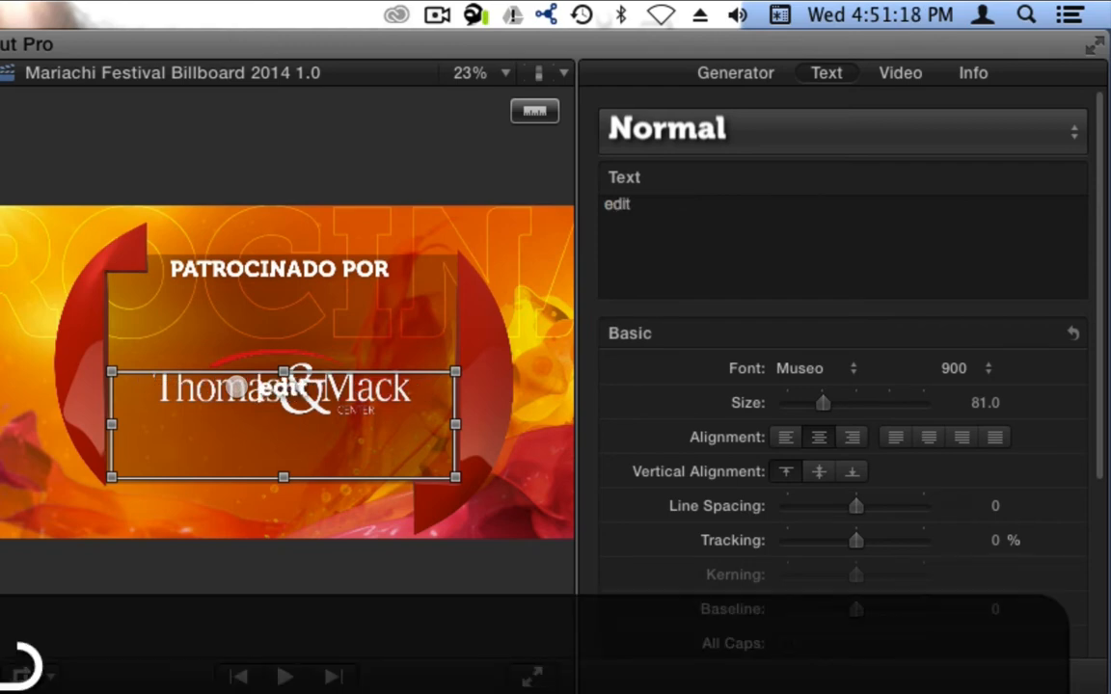
key("Return")
key("Return")
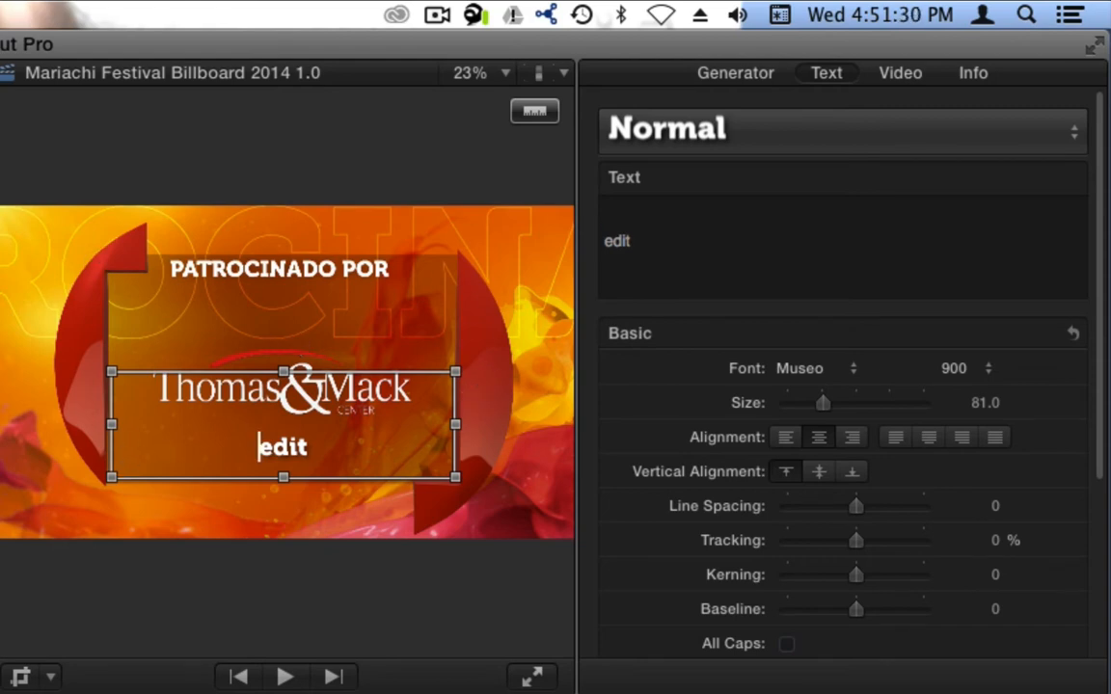
- Swap the drop zone source to the Las Vegas International Festival 2014 Spanish clip
key("super+shift+a")
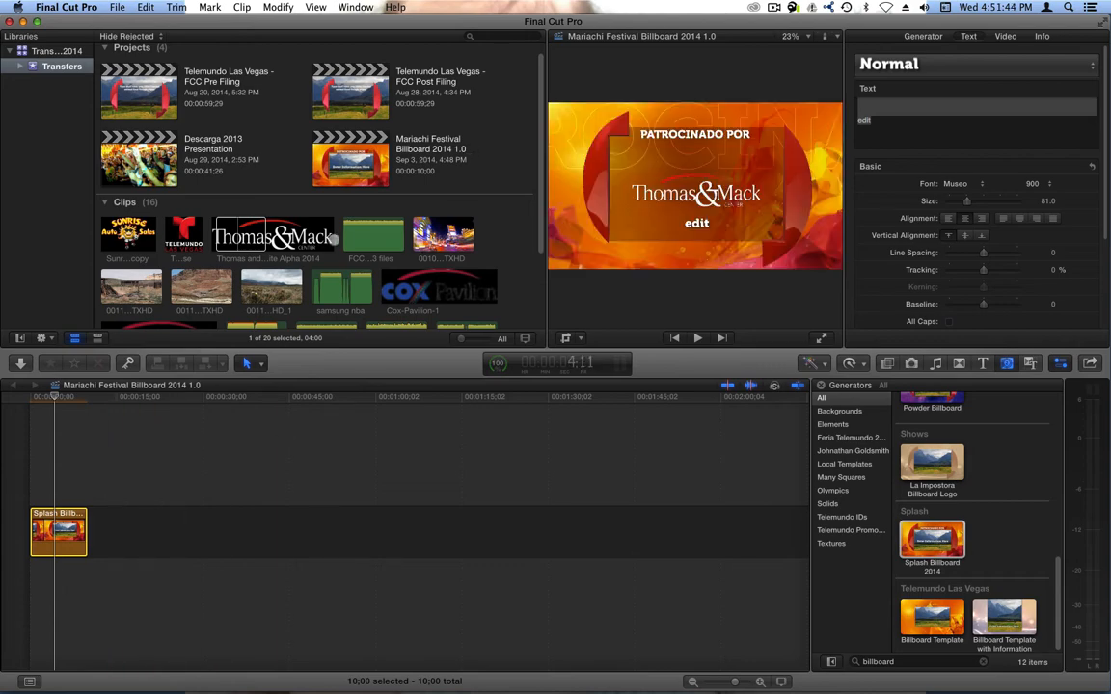
scroll(344, 241, "down", 4)
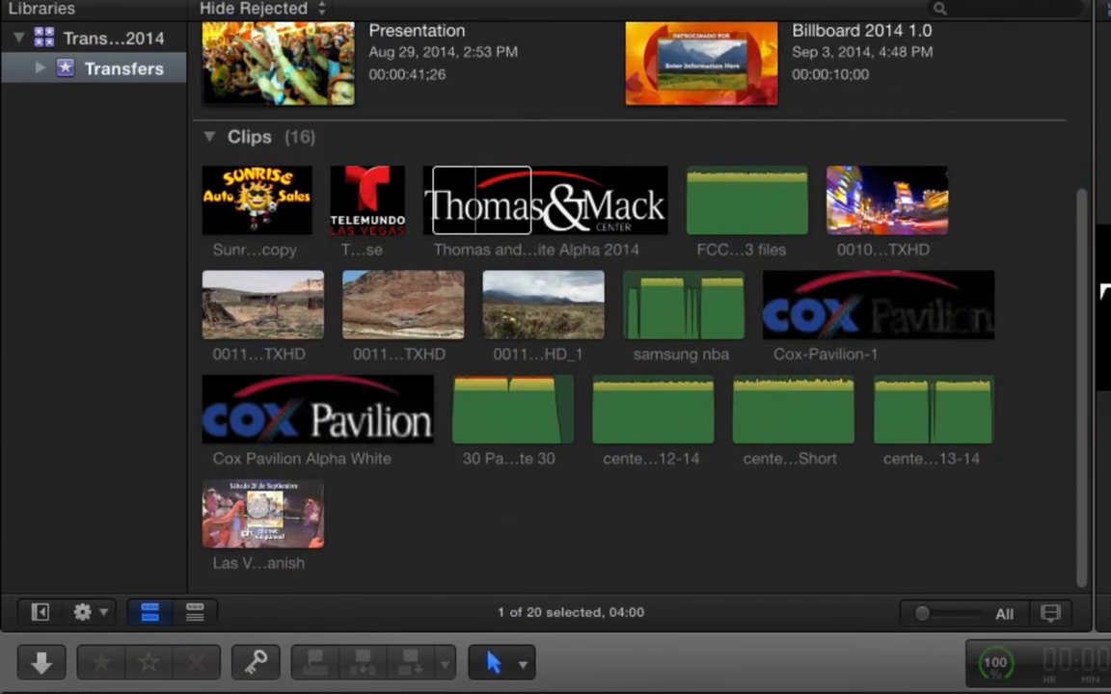
left_click(182, 386)
left_click(315, 499)
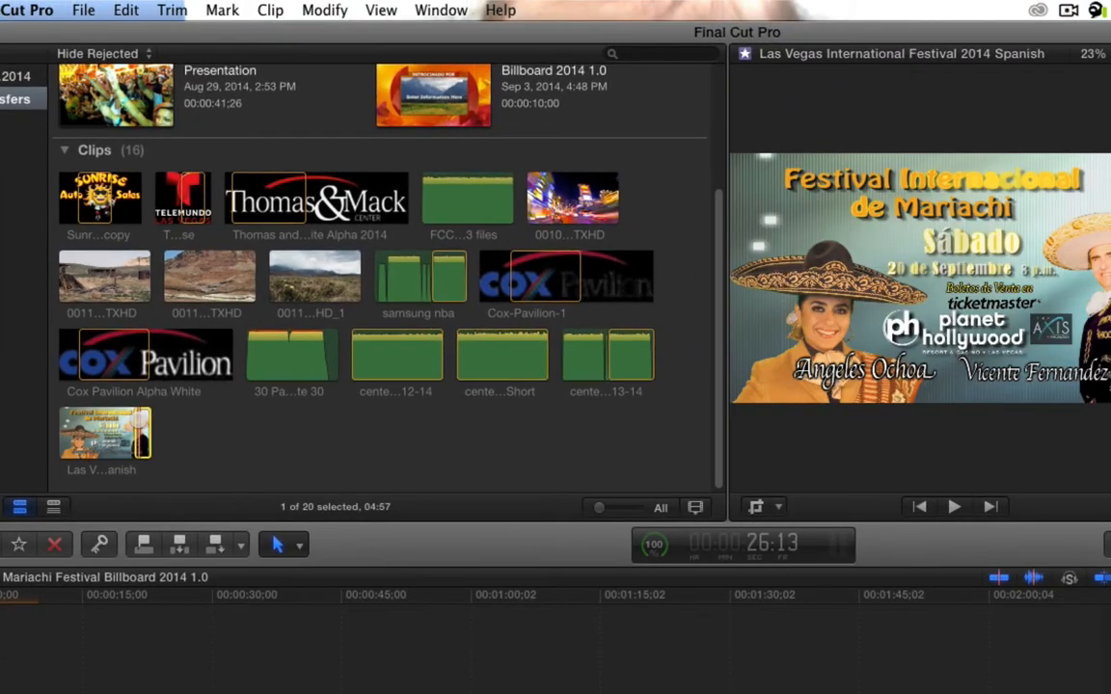
key("shift+i")
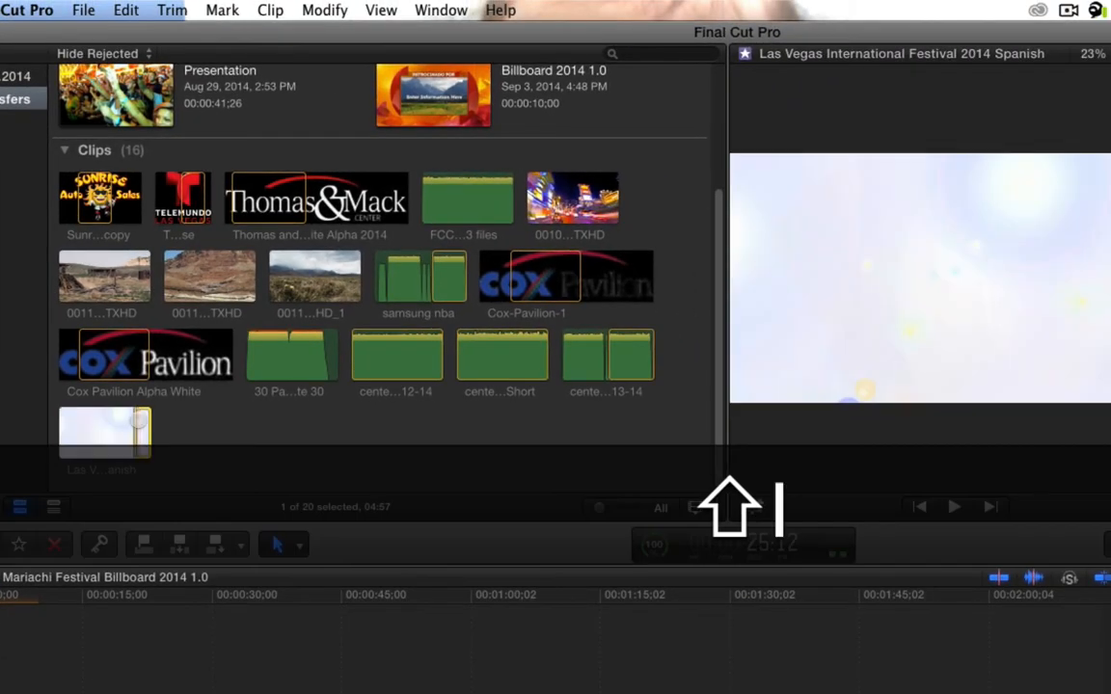
key("super+2")
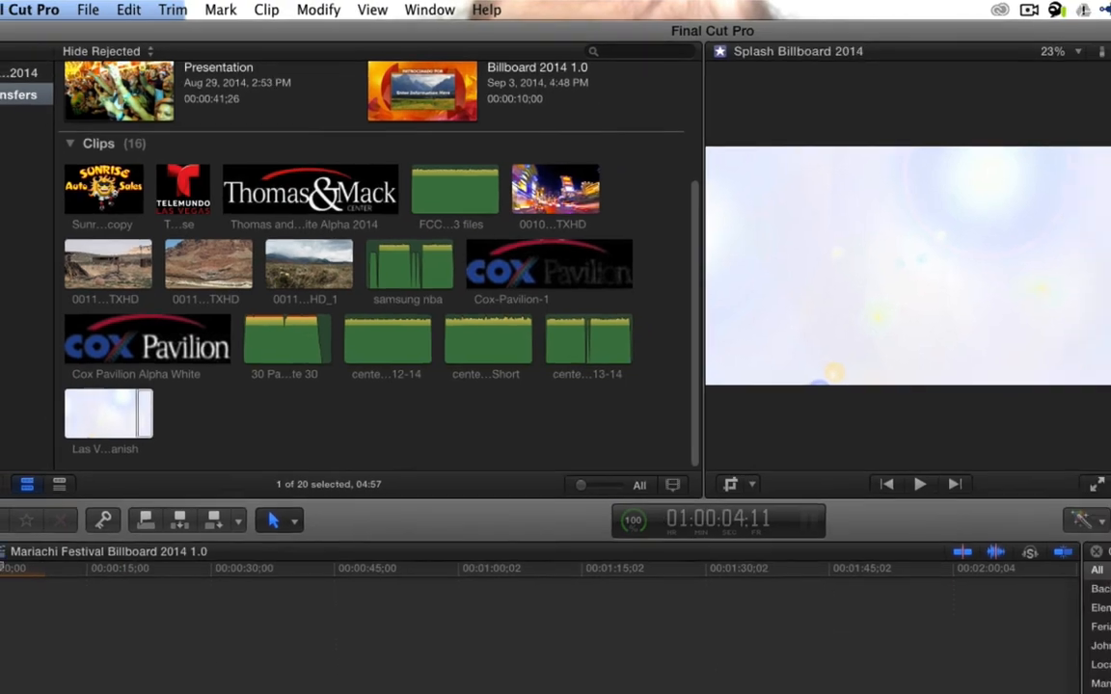
left_click(59, 515)
left_click(160, 297)
left_click(73, 522)
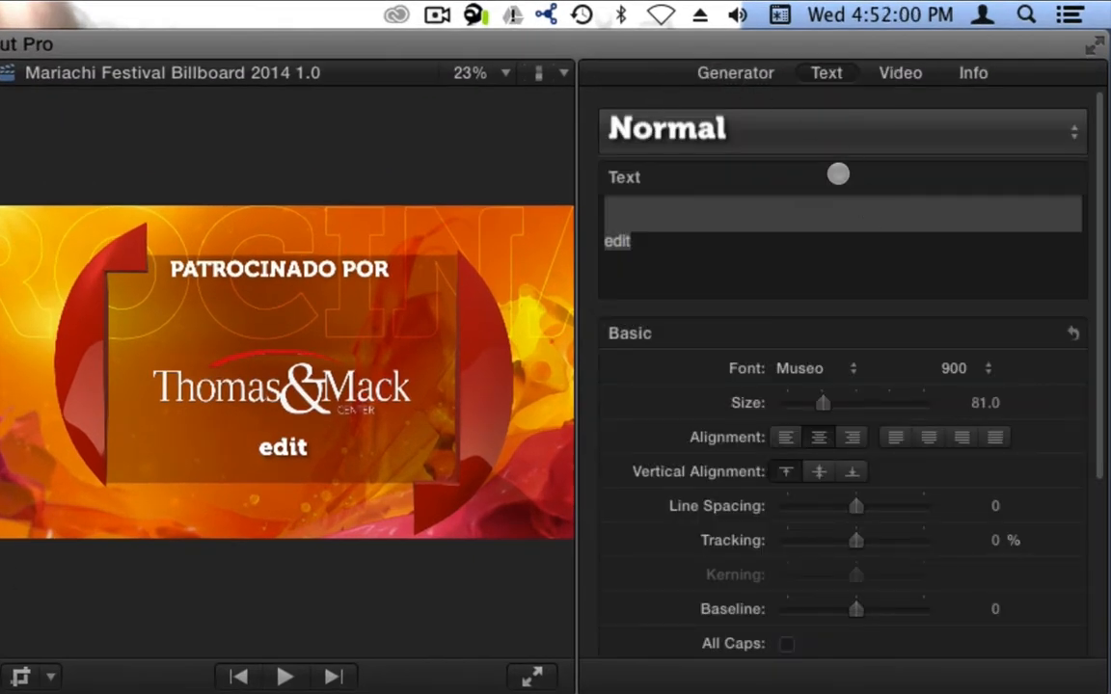
left_click(744, 77)
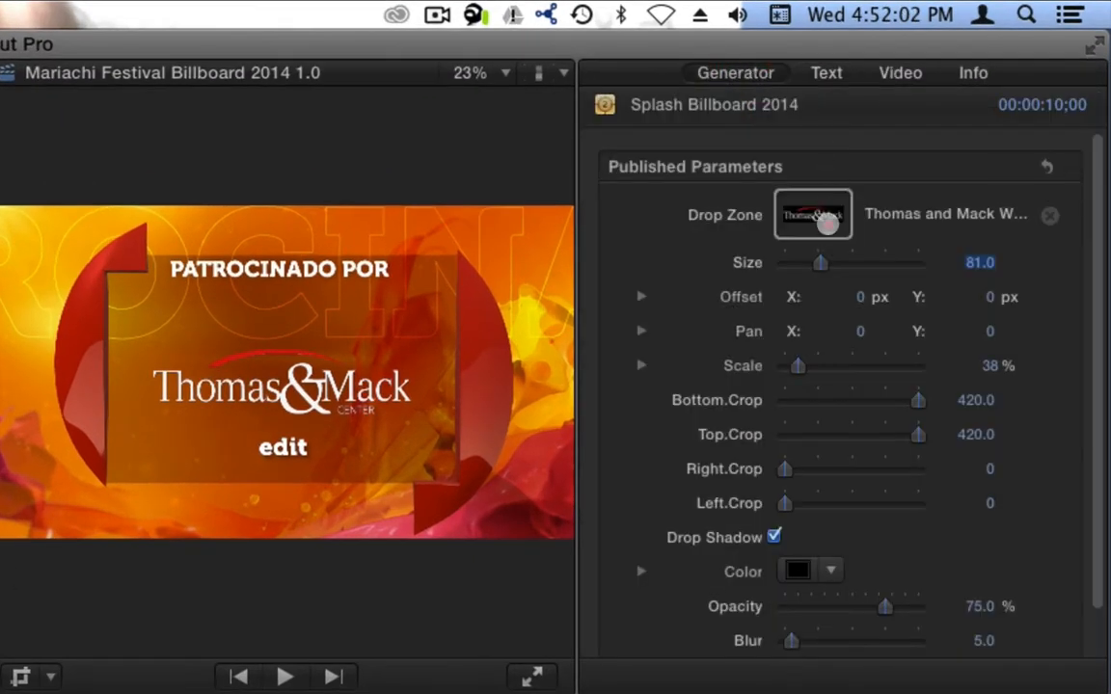
left_click(827, 221)
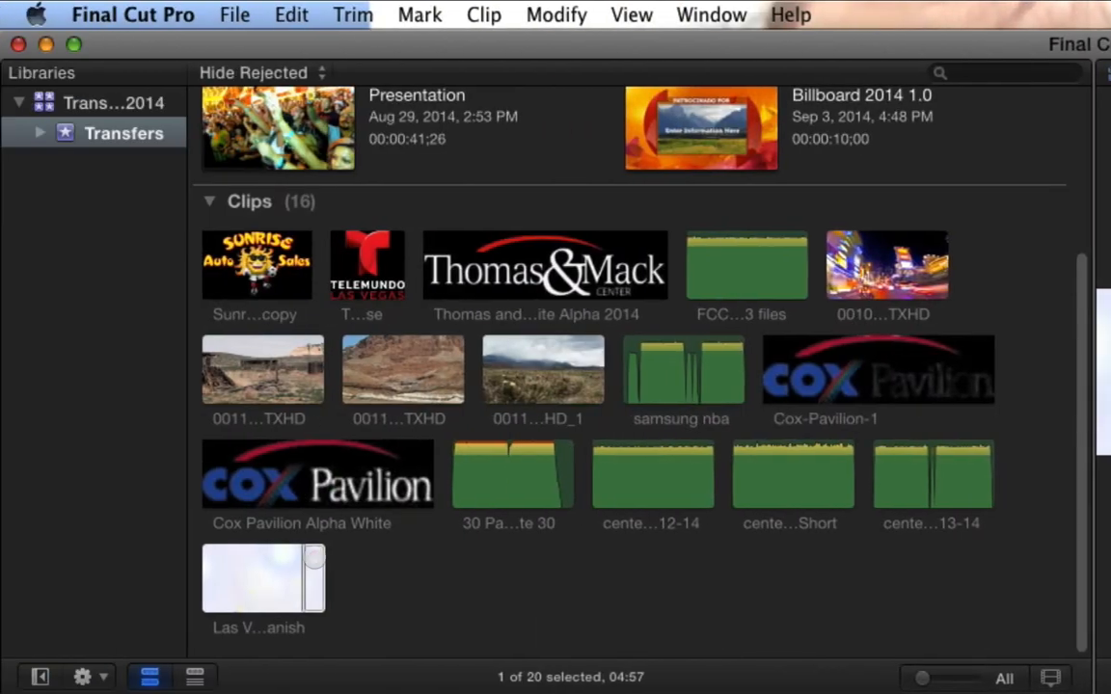
left_click(311, 569)
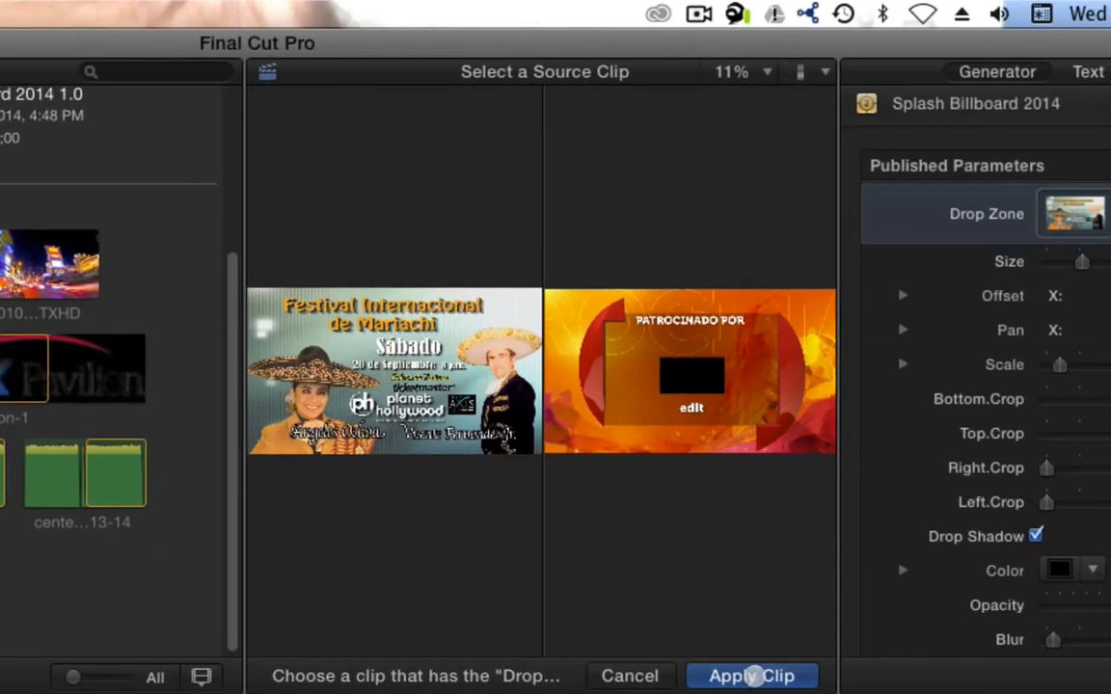
left_click(753, 676)
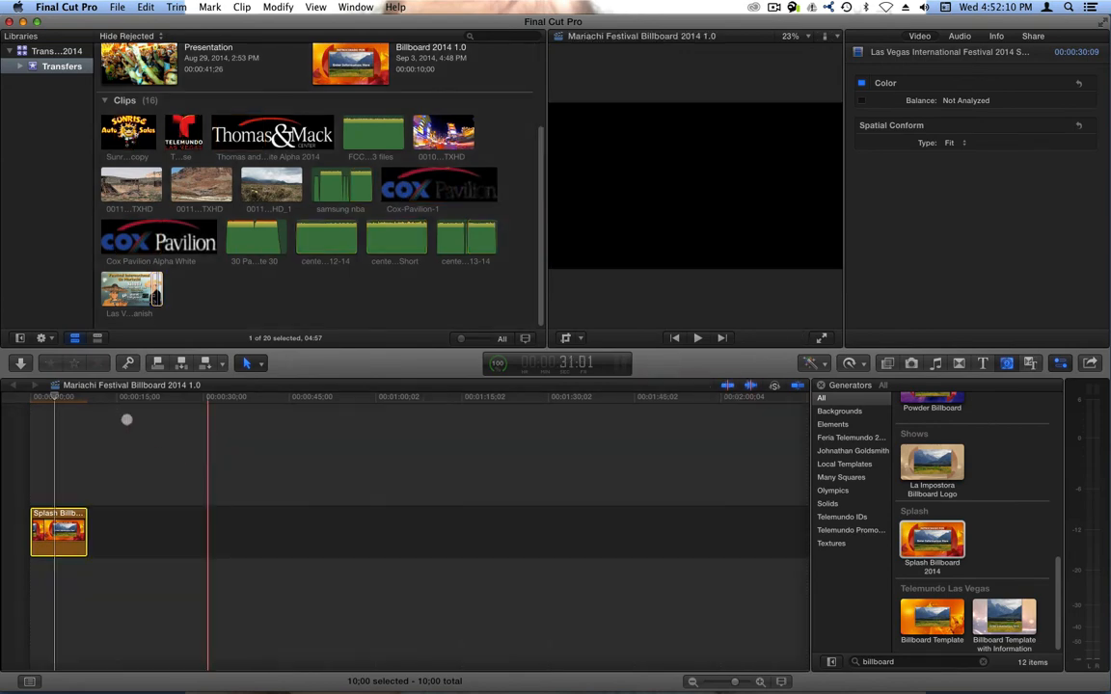
- Set the drop zone's scale to 90%
left_click_drag(56, 394, 28, 397)
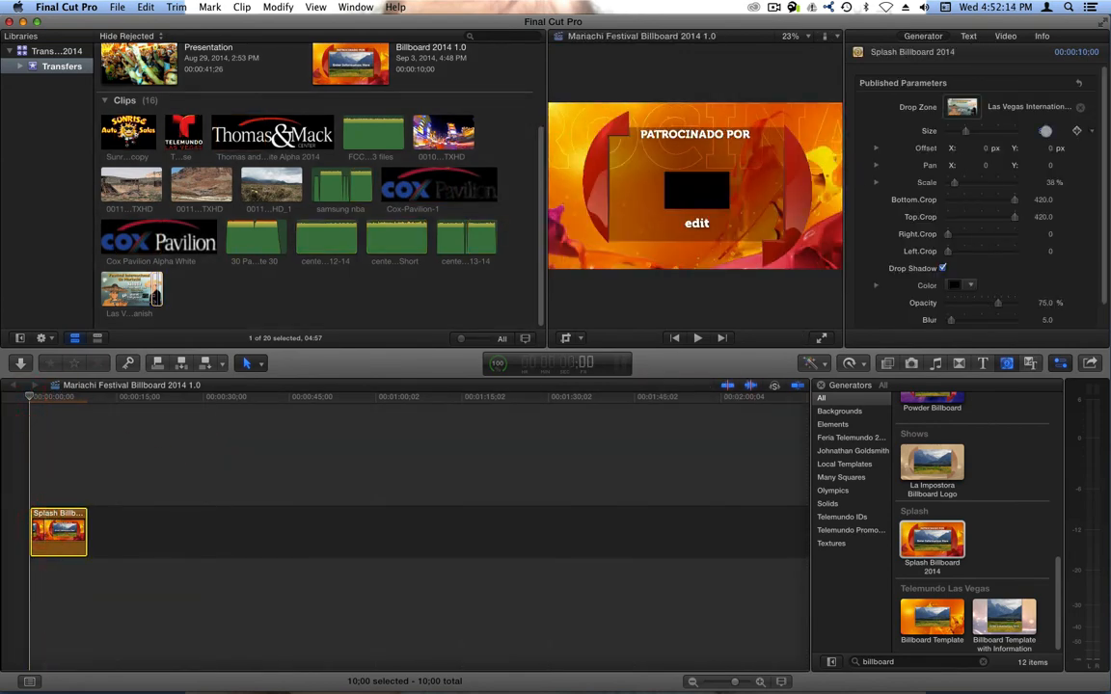
left_click(1050, 183)
type("90")
key("Return")
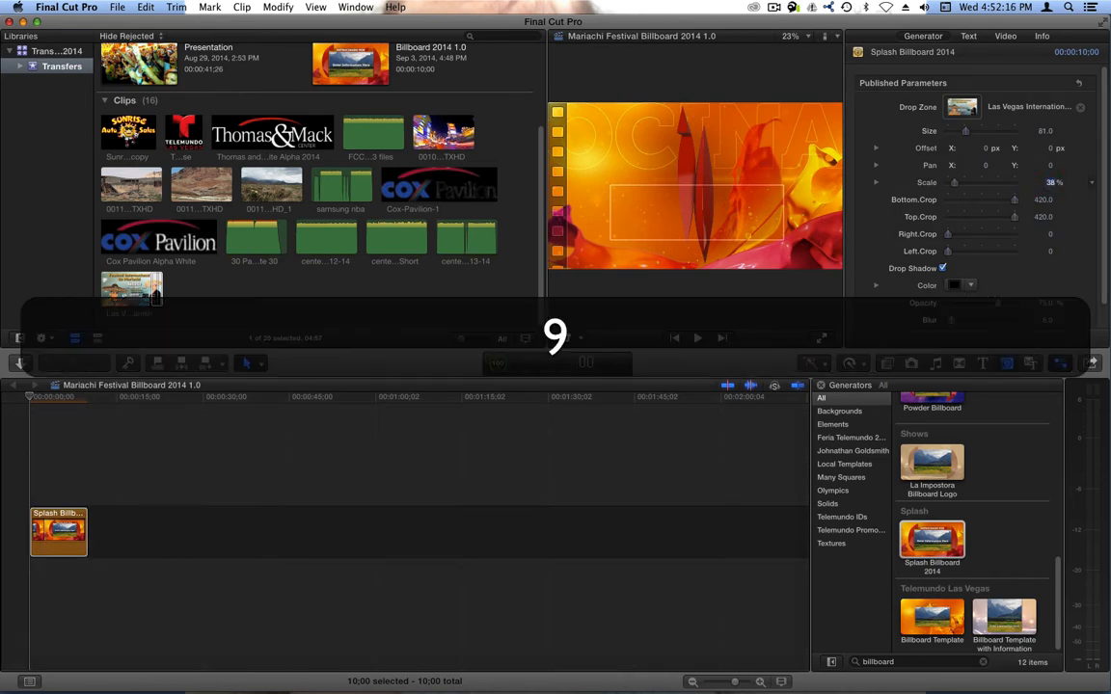
- Play the billboard from the start to preview it
left_click_drag(43, 399, 32, 400)
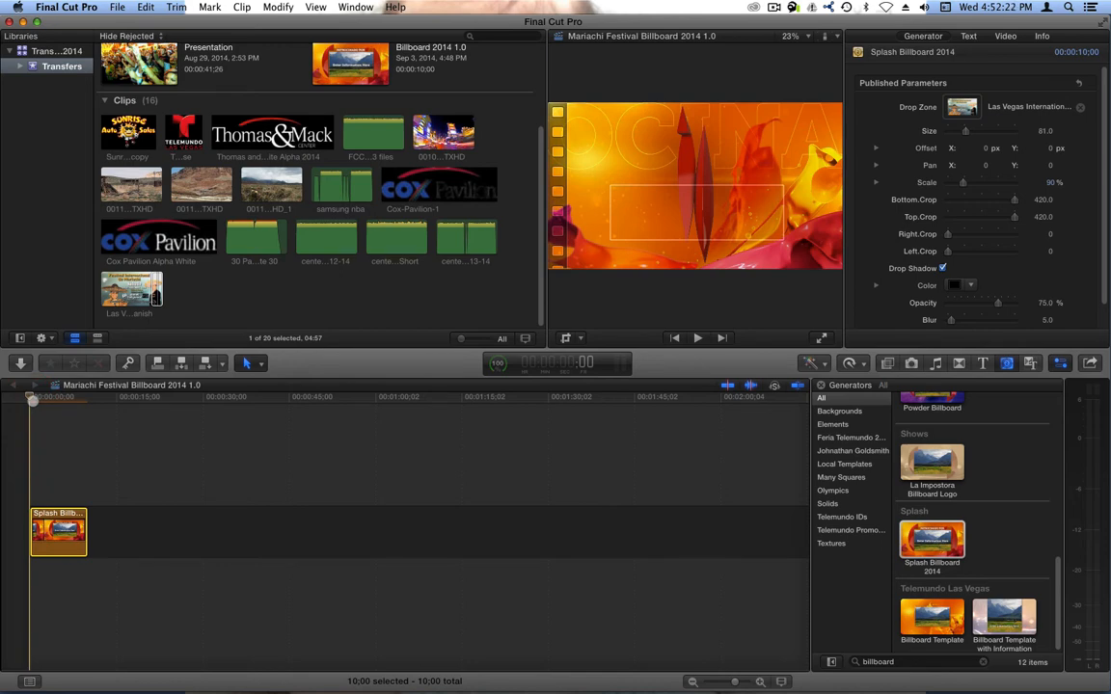
key("space")
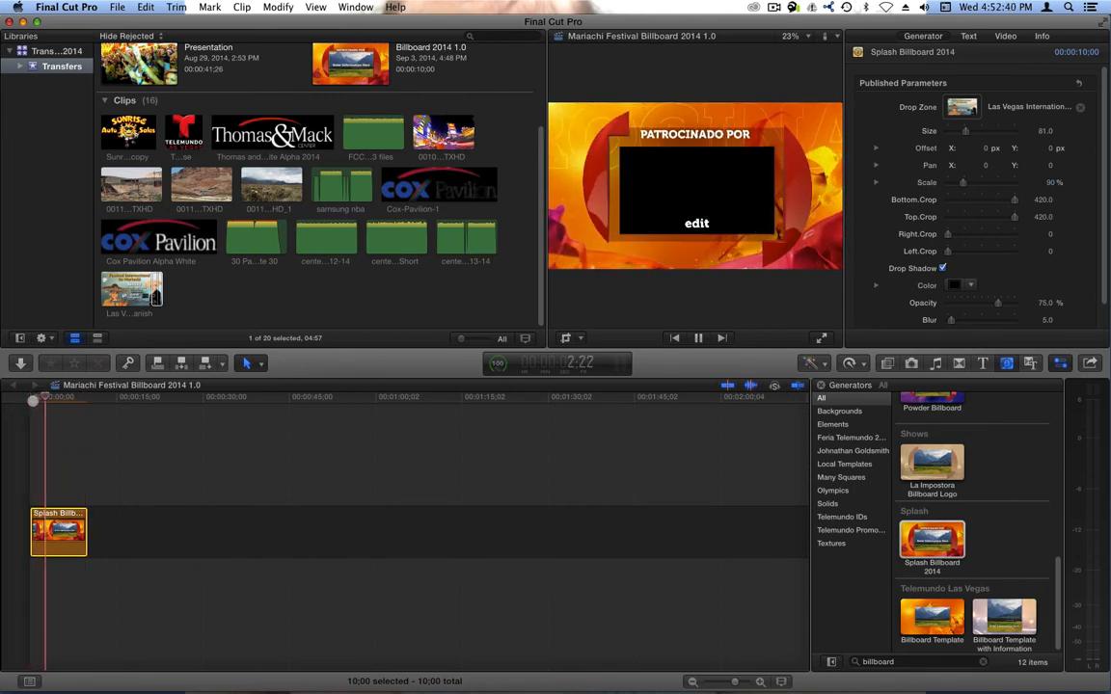
left_click(46, 428)
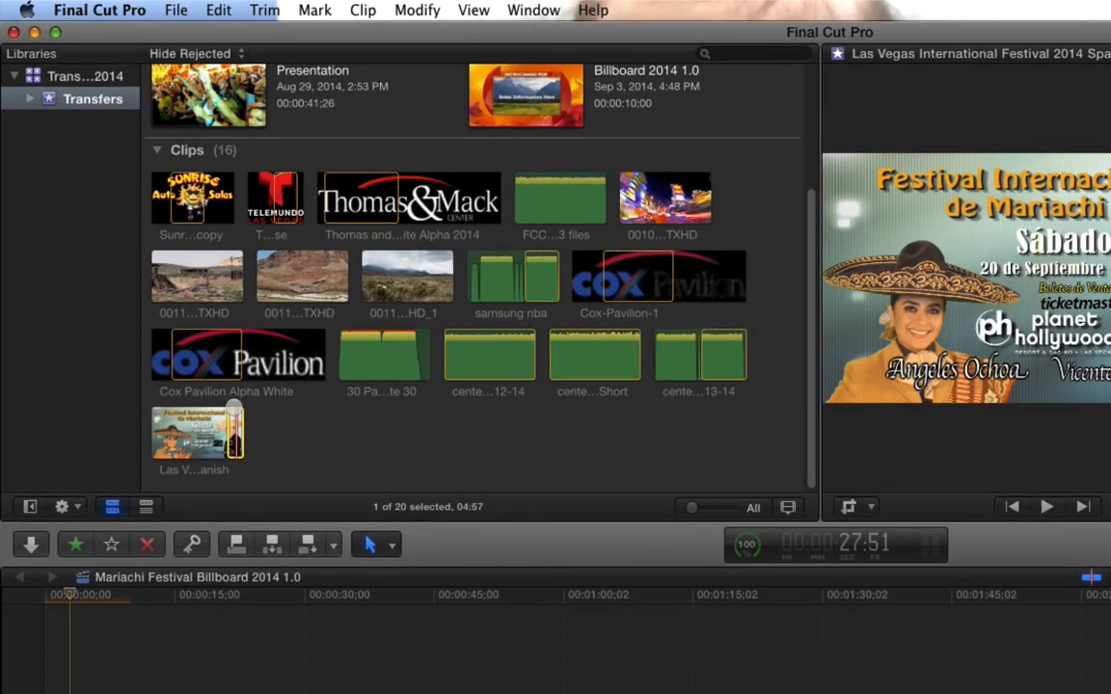
- Append the Las Vegas International Festival 2014 Spanish clip after the billboard and slow it to 43%
left_click_drag(234, 407, 191, 693)
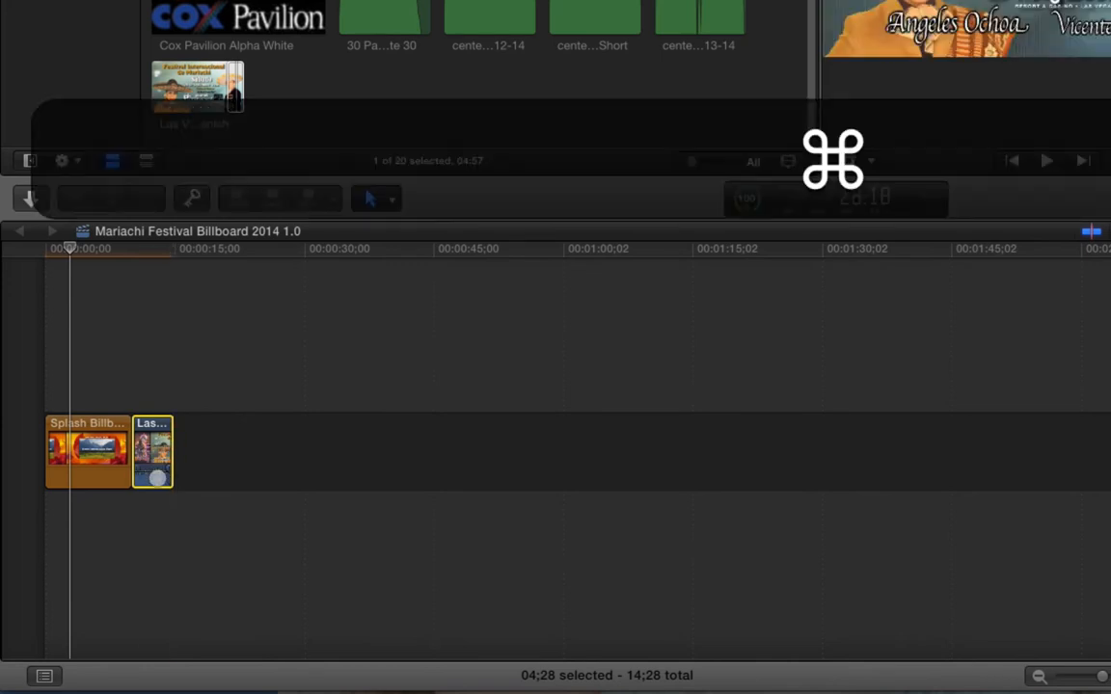
left_click_drag(154, 472, 151, 510)
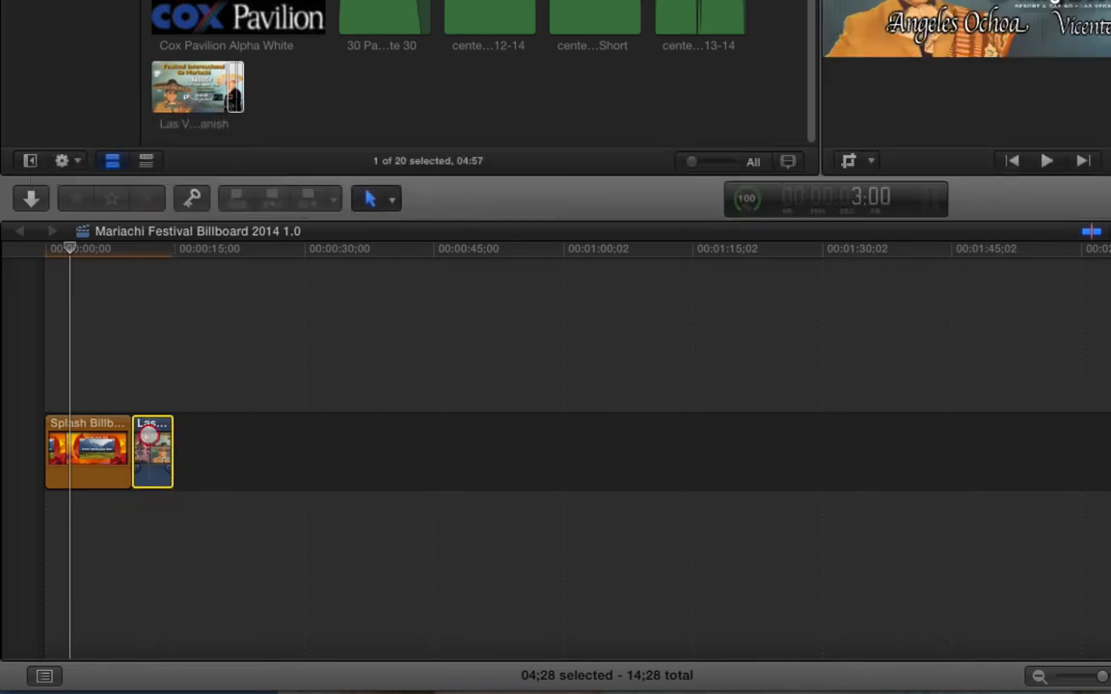
key("super+r")
left_click_drag(176, 395, 227, 399)
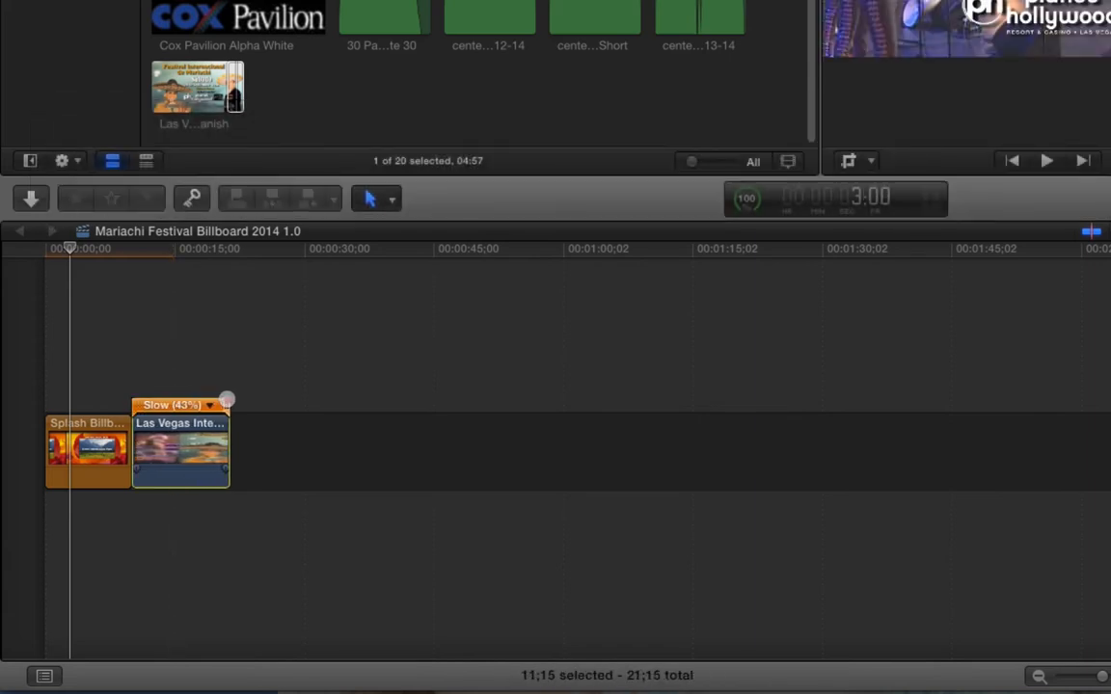
- Reapply the Las Vegas International Festival clip as the billboard's drop zone source
left_click(170, 249)
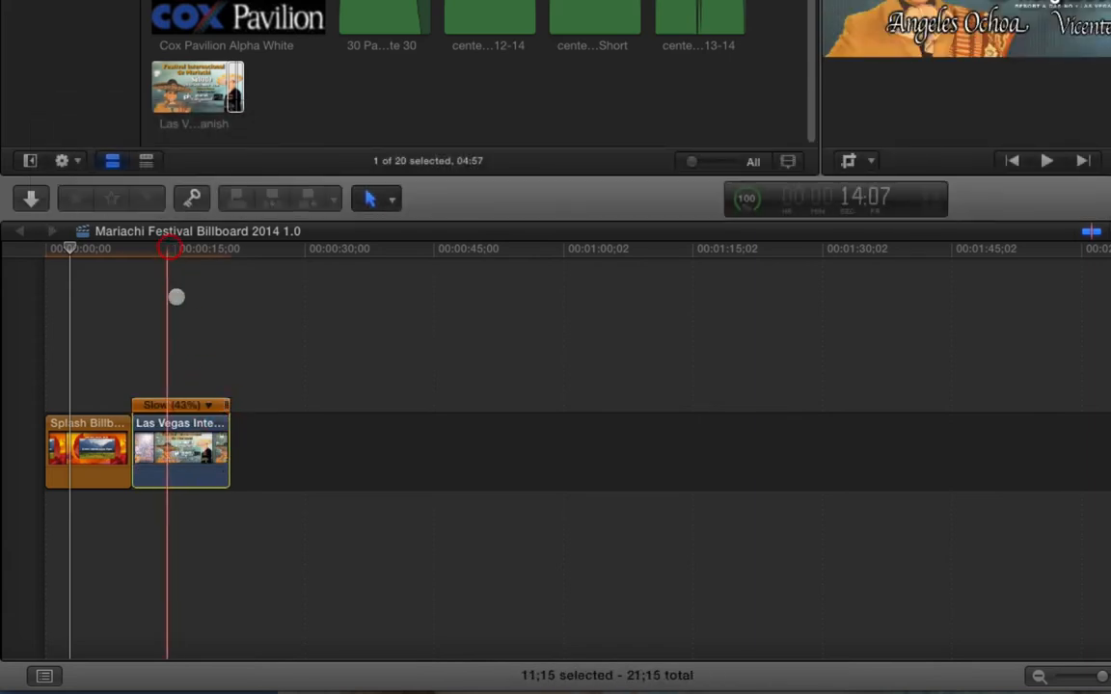
left_click(79, 424)
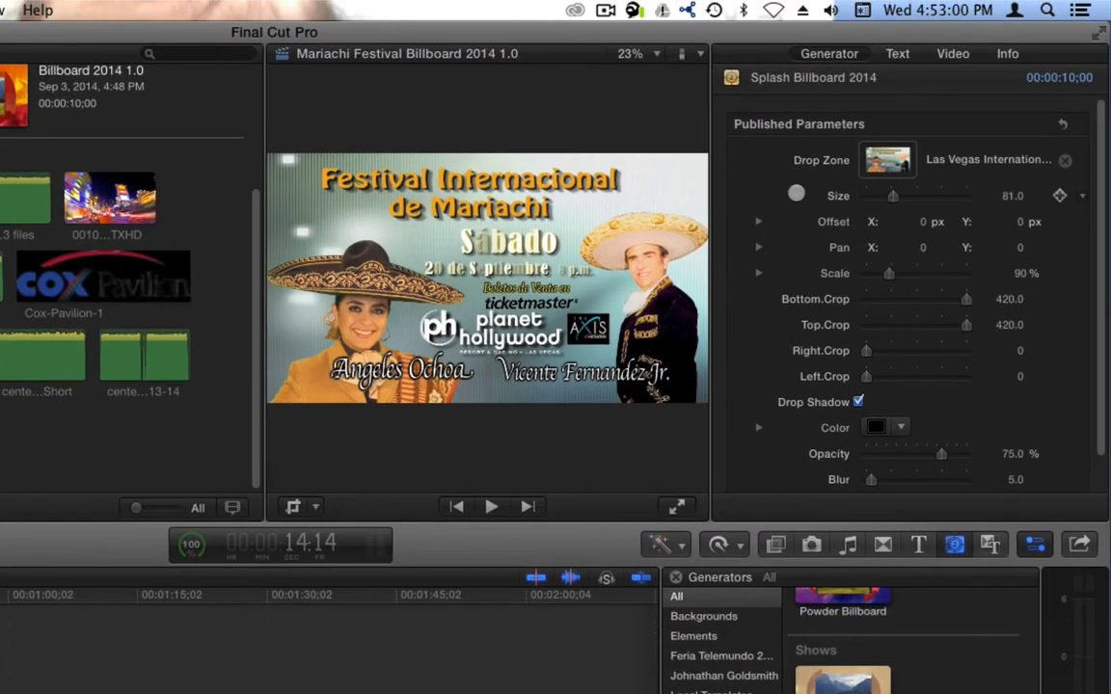
left_click(882, 154)
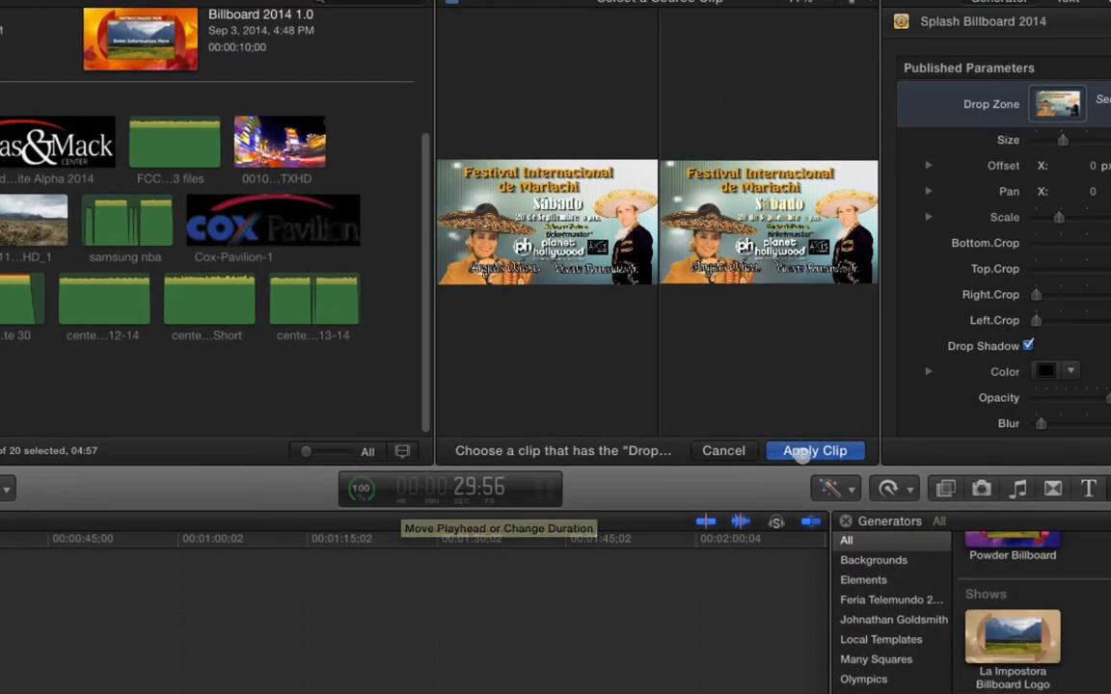
left_click(1060, 264)
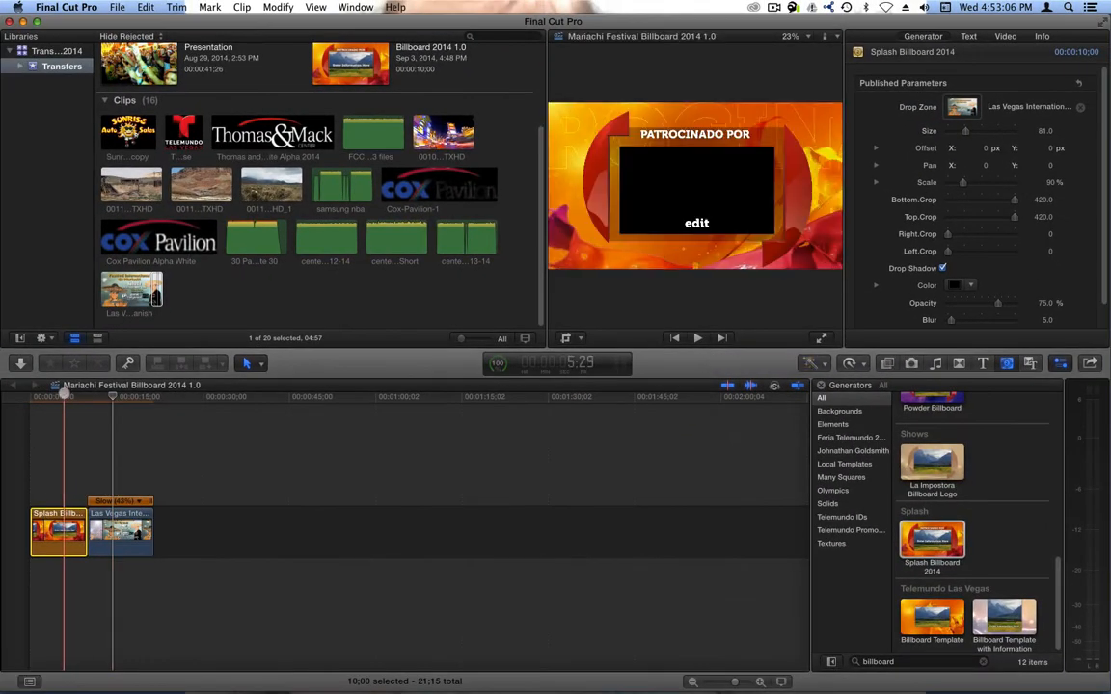
left_click(63, 397)
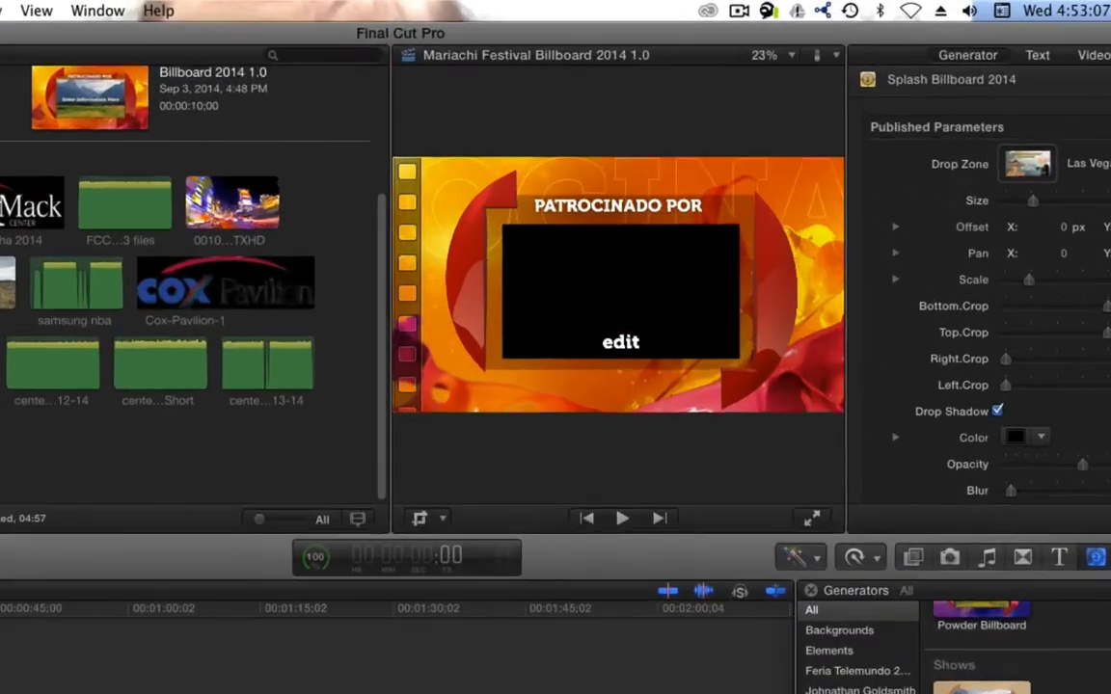
- Play back the billboard to preview the result
key("space")
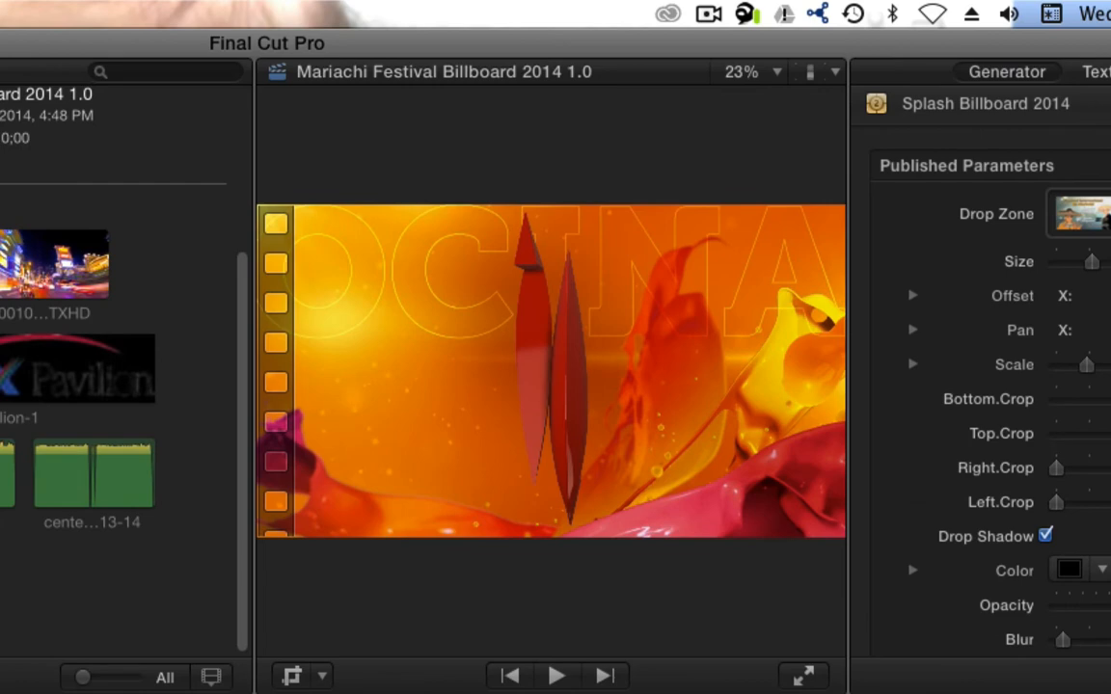
key("space")
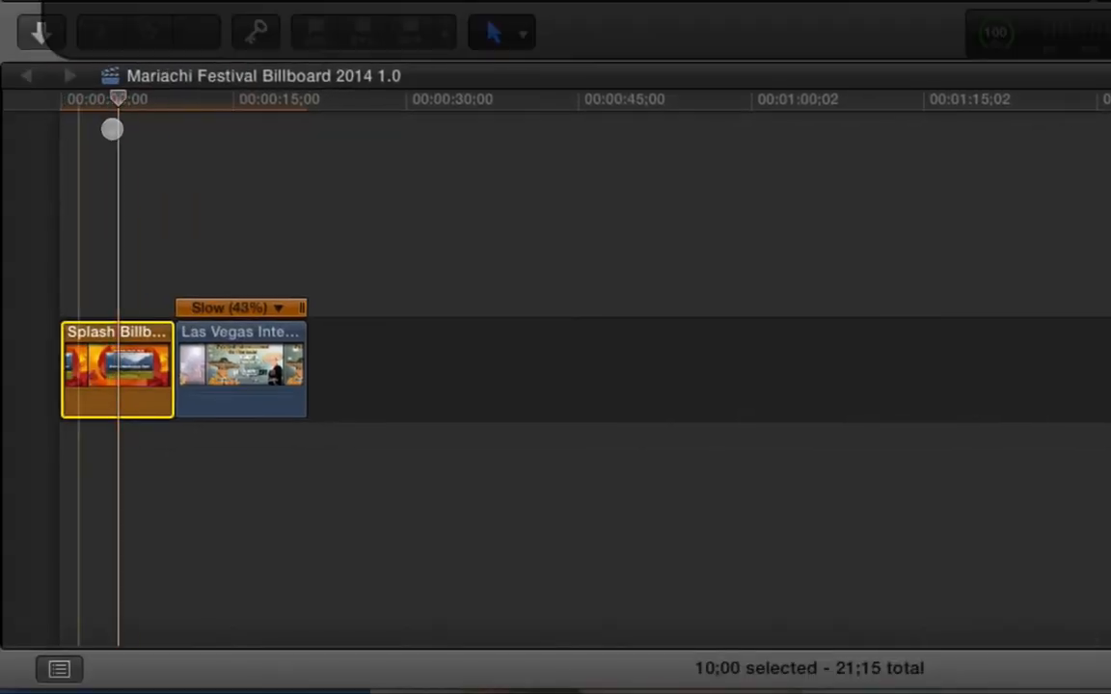
left_click(146, 150)
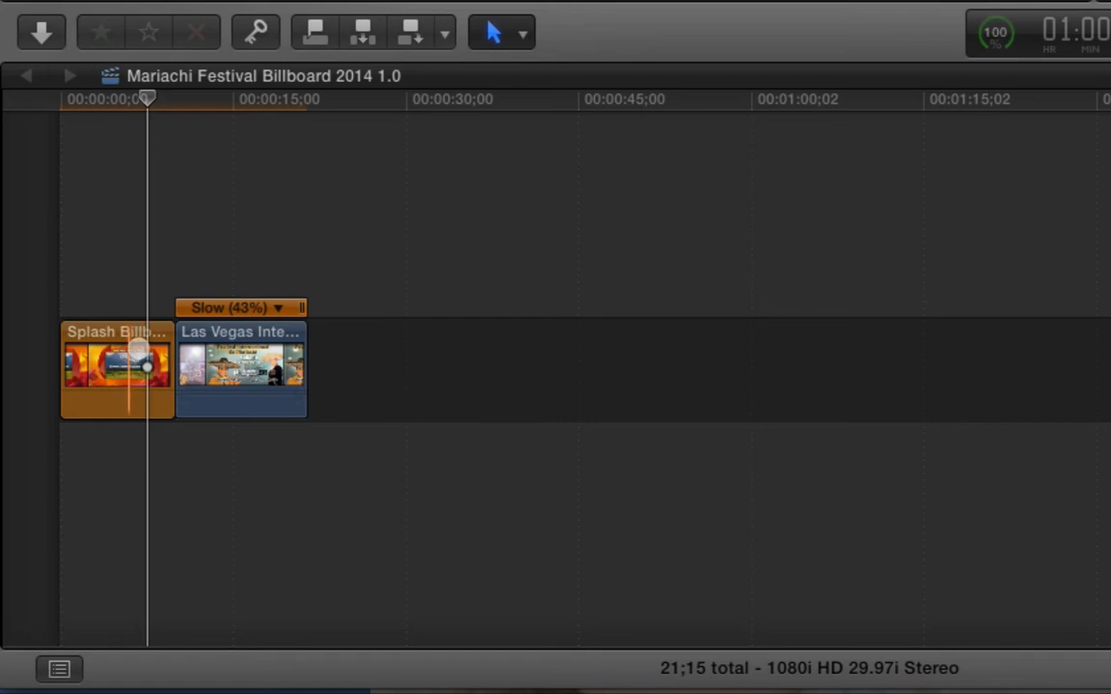
- Move the Las Vegas festival clip beneath the billboard at the start and trim its end to match the billboard
left_click_drag(228, 344, 85, 487)
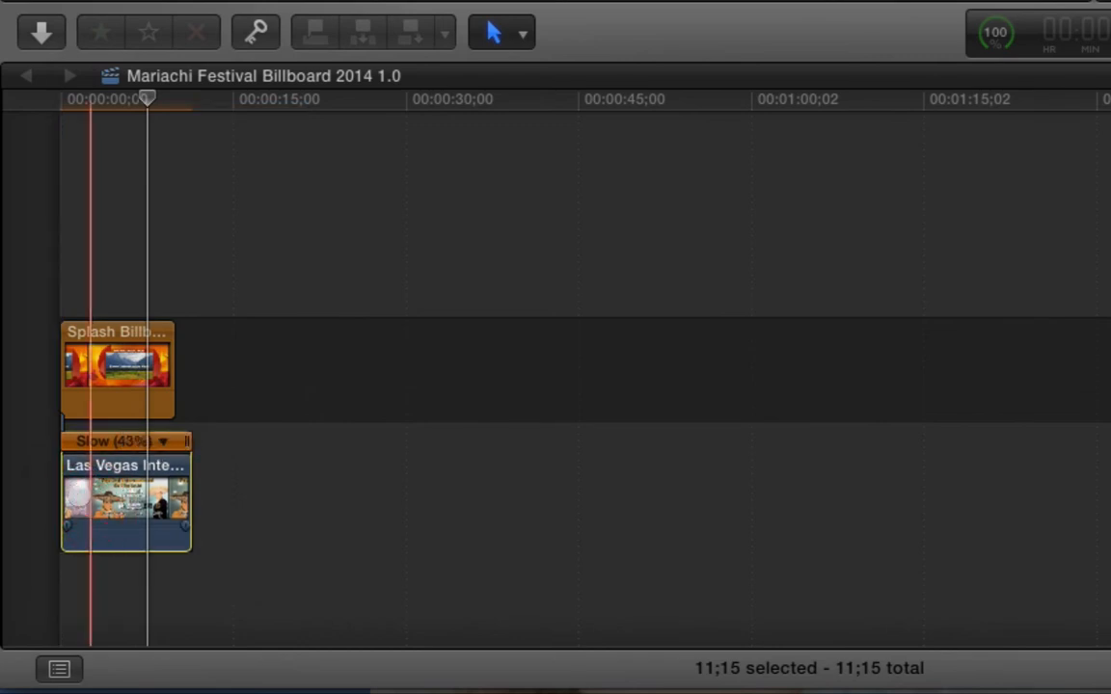
left_click_drag(185, 465, 170, 470)
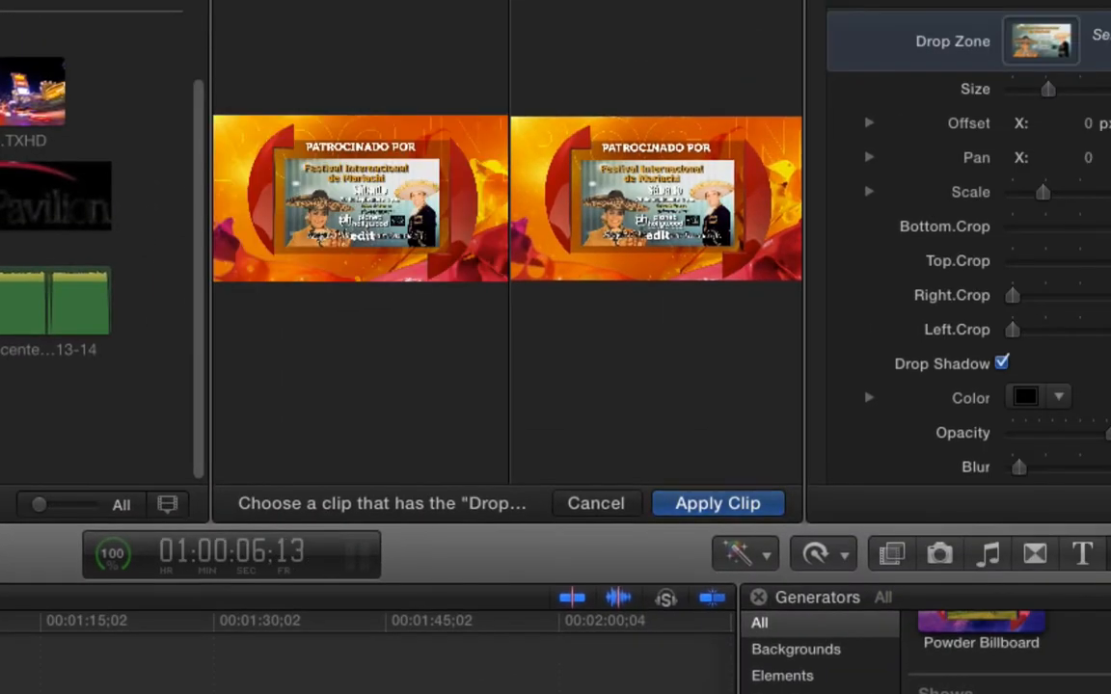
- Apply the clip as the billboard's drop zone source and play the billboard from the start to preview it
left_click(717, 501)
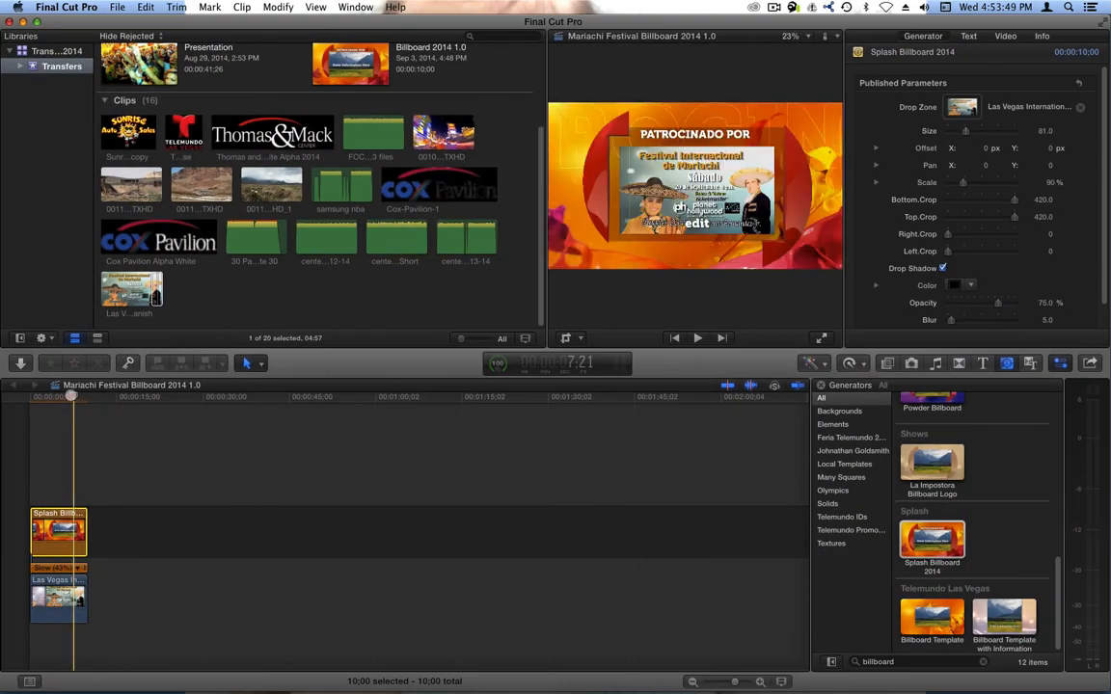
key("Home")
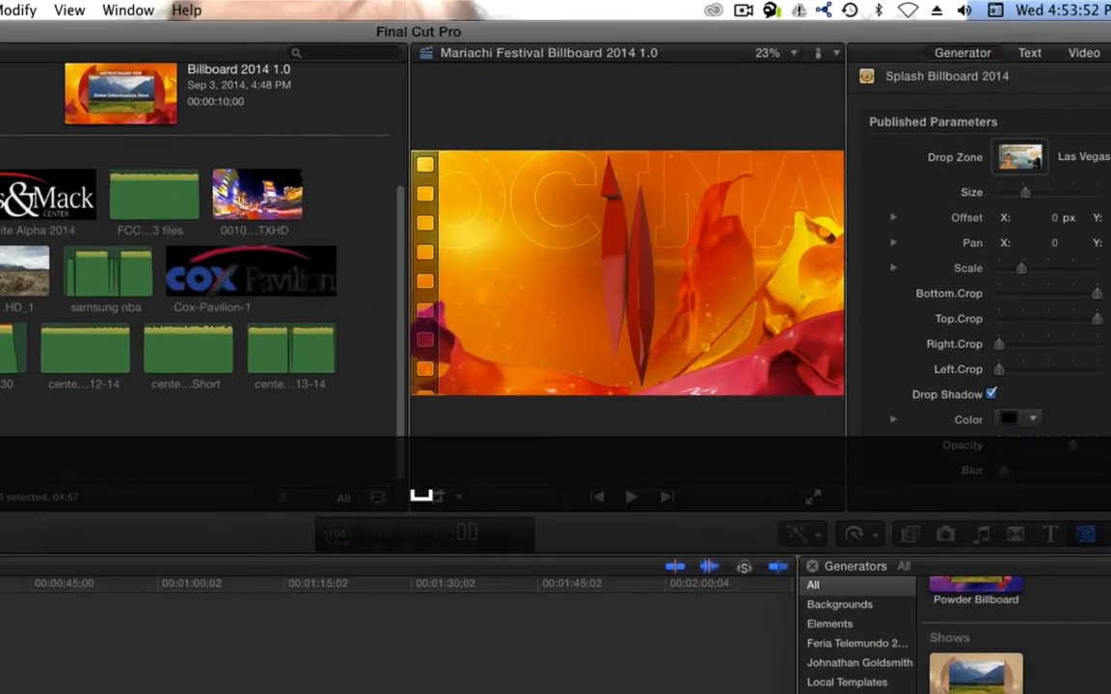
key("space")
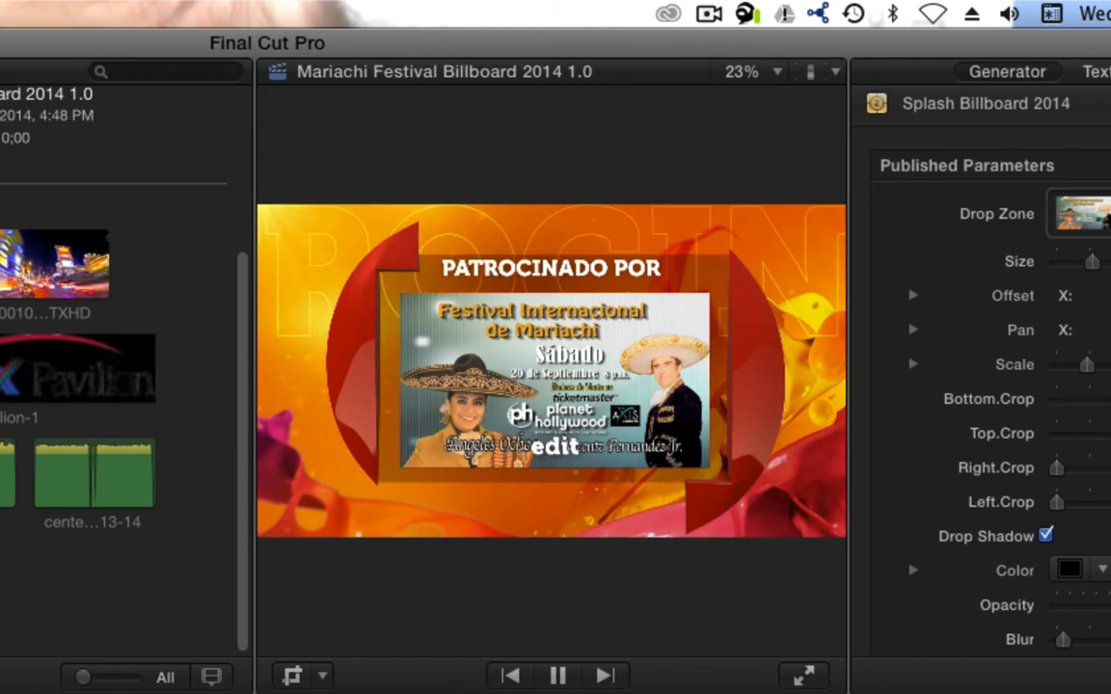
key("space")
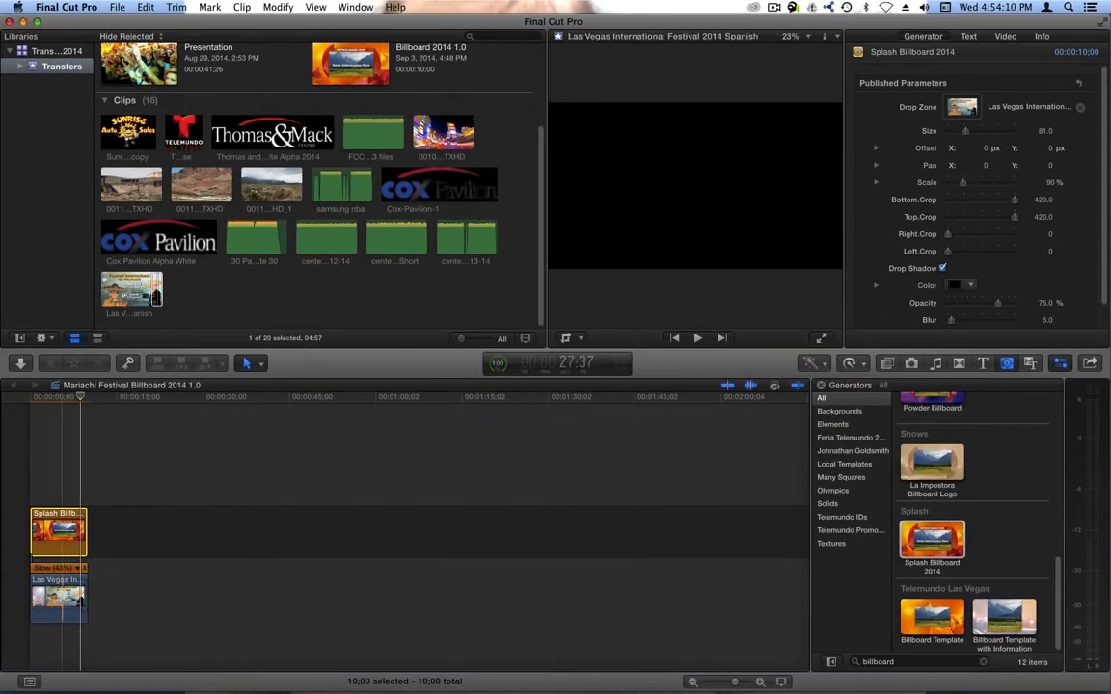
- Turn the festival clip beneath the billboard into a compound clip in the Transfers event
left_click(63, 600)
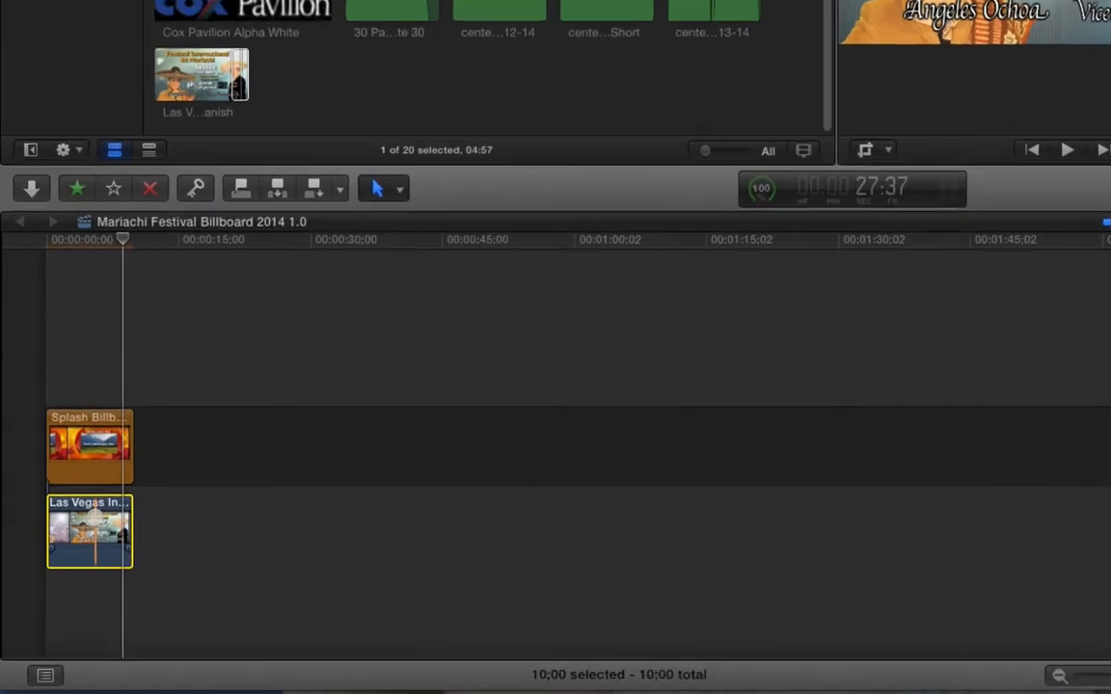
right_click(59, 589)
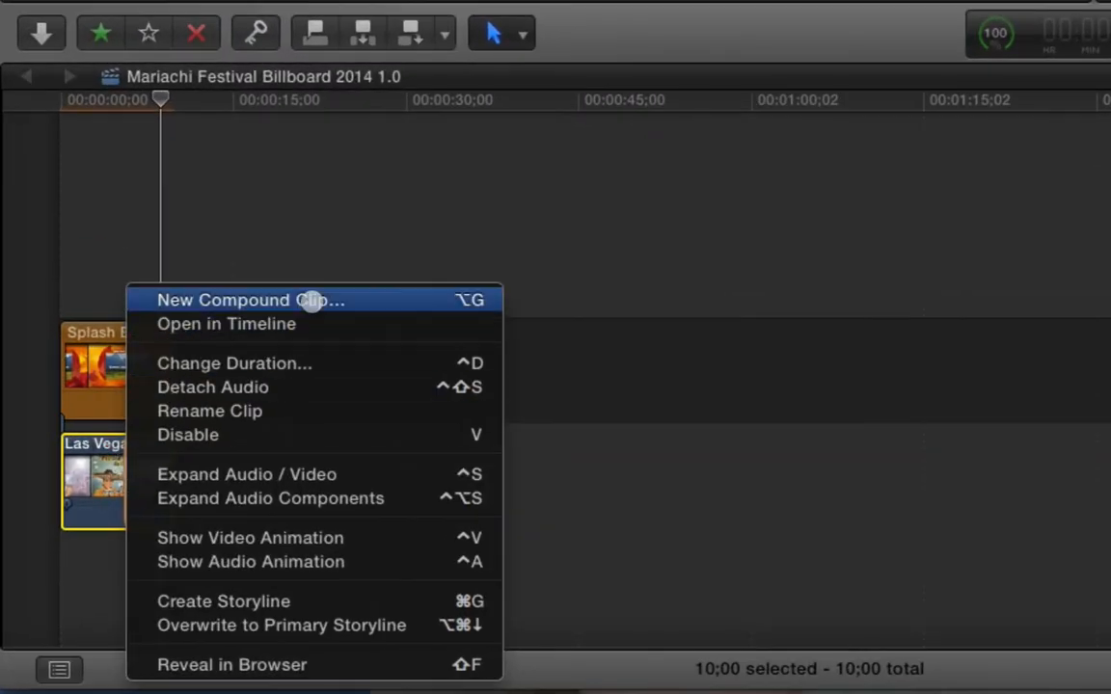
left_click(311, 300)
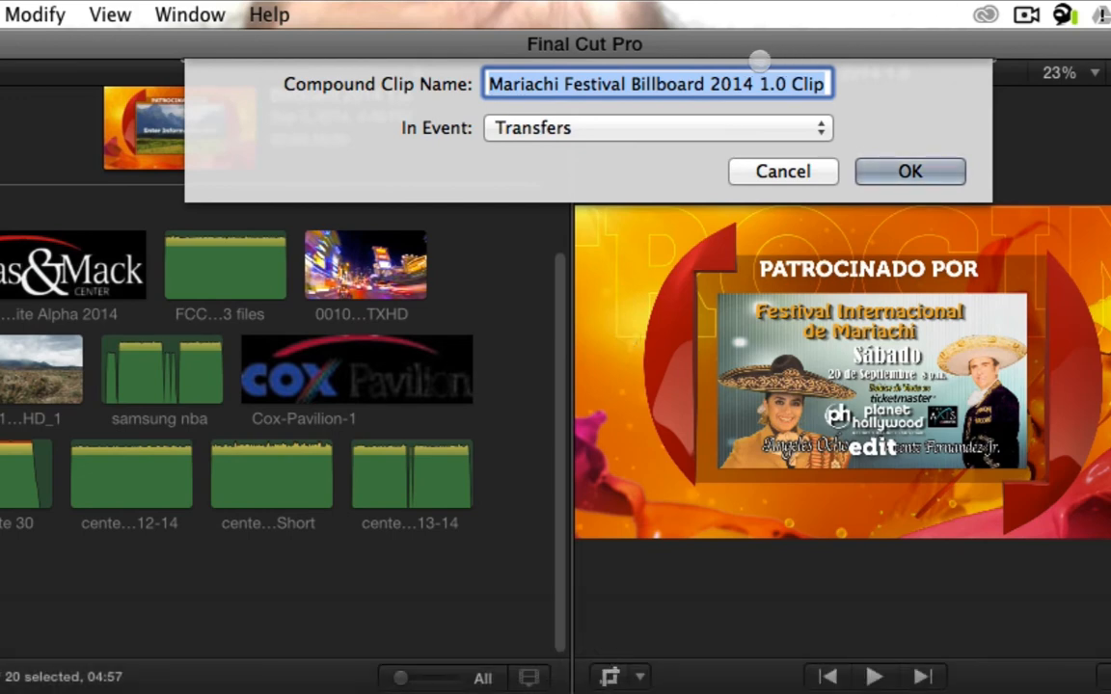
left_click(875, 171)
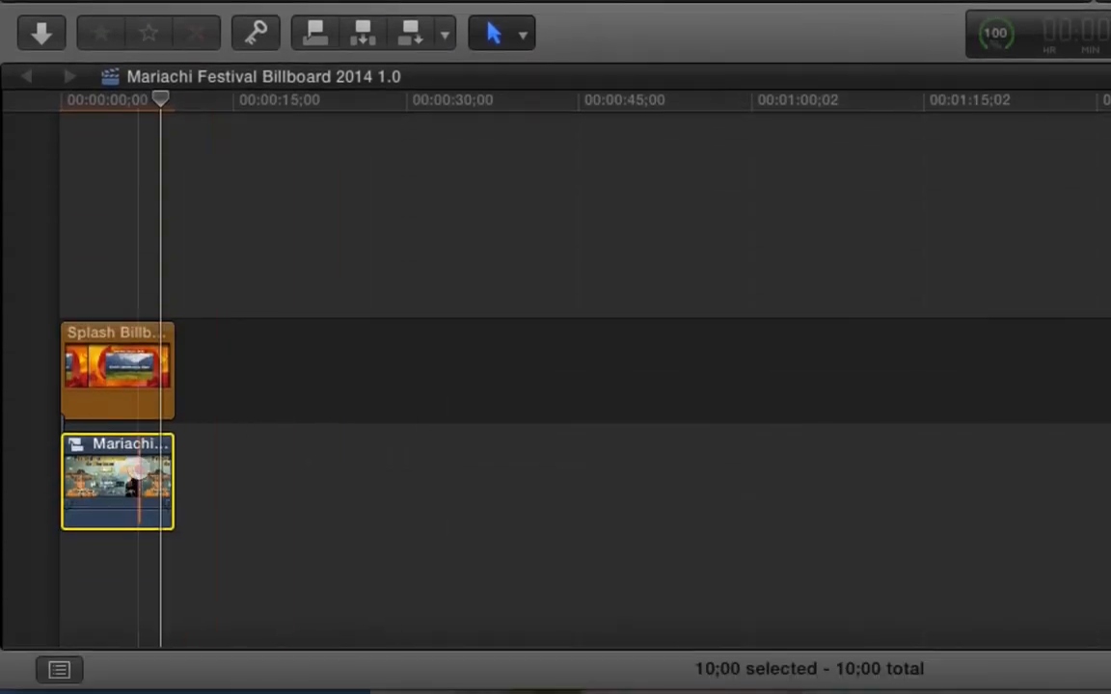
- Remove the compound clip from the timeline and open it from the browser to examine its contents before returning
double_click(140, 470)
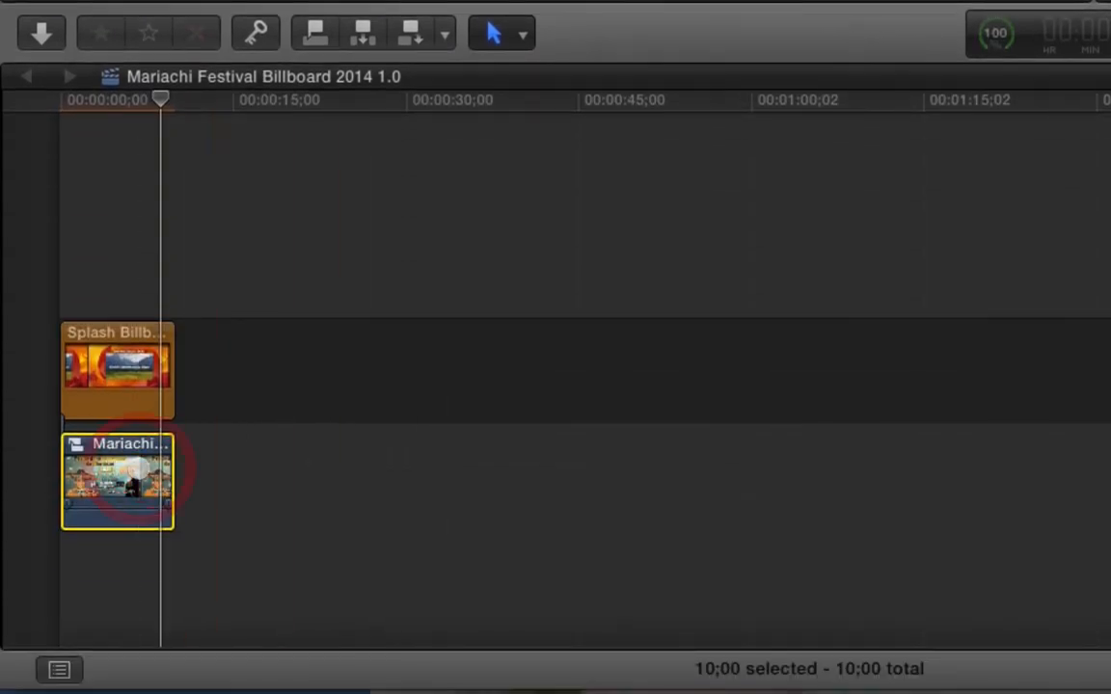
left_click(136, 470)
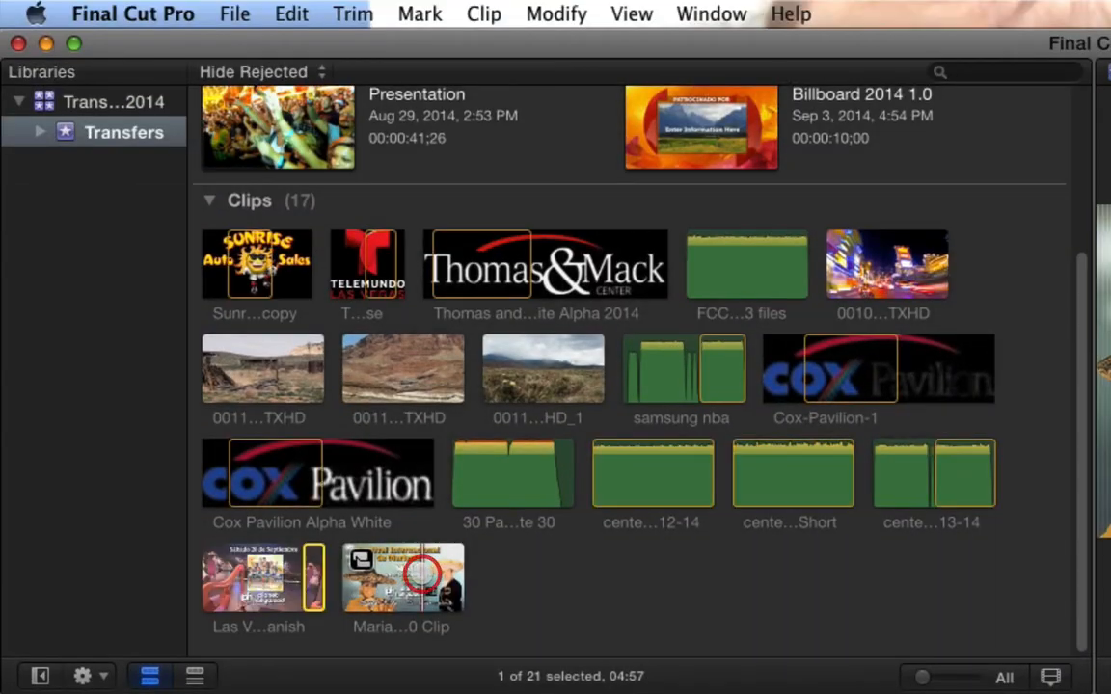
left_click(409, 593)
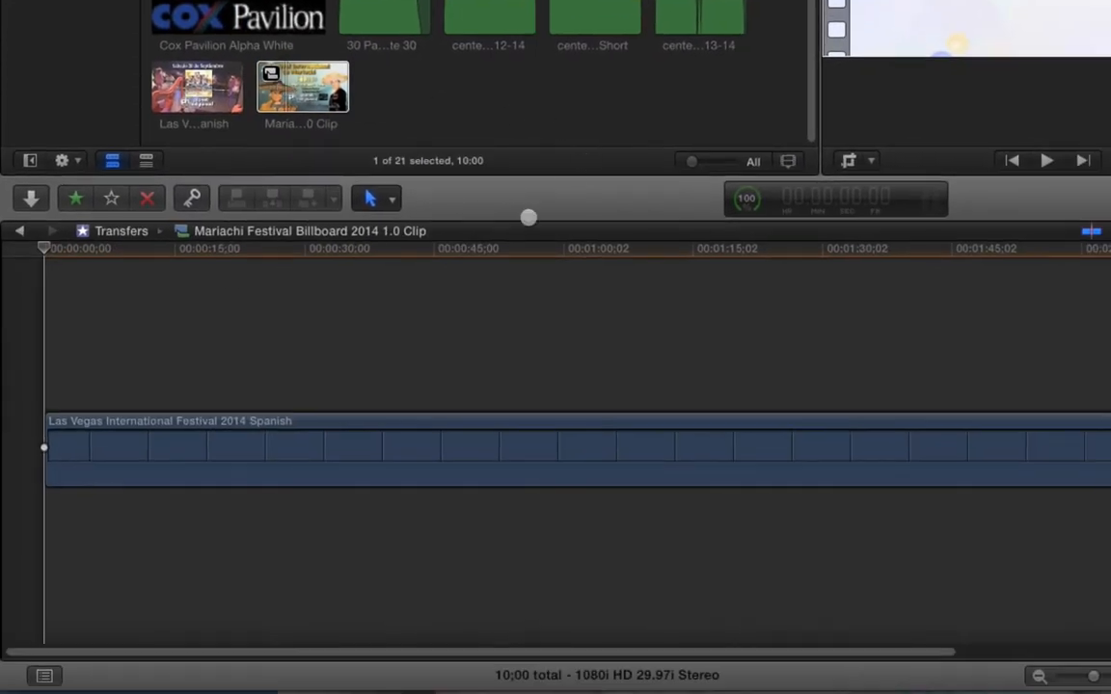
left_click_drag(105, 255, 29, 529)
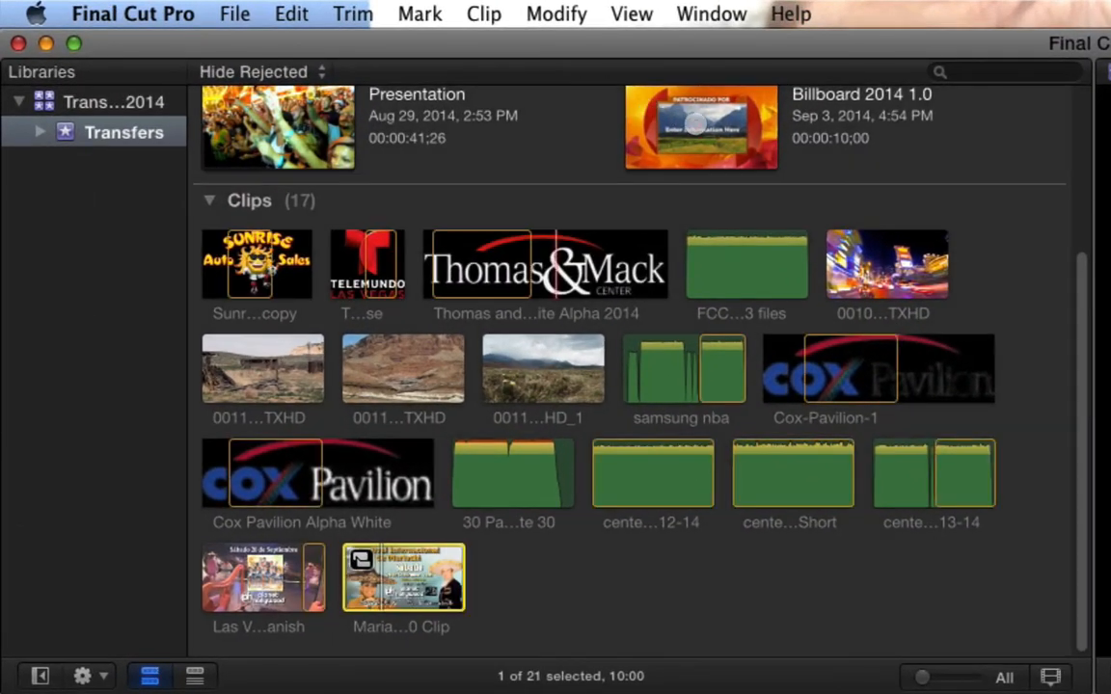
left_click(696, 125)
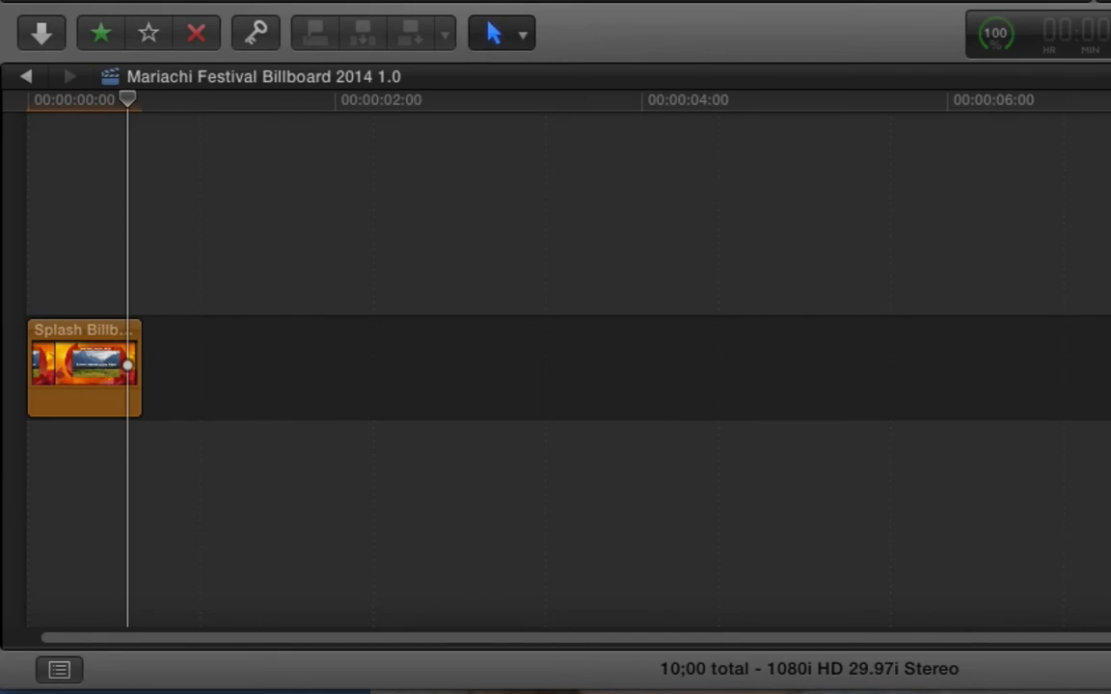
- Set the billboard's drop zone source to the new compound clip from the browser
left_click(63, 366)
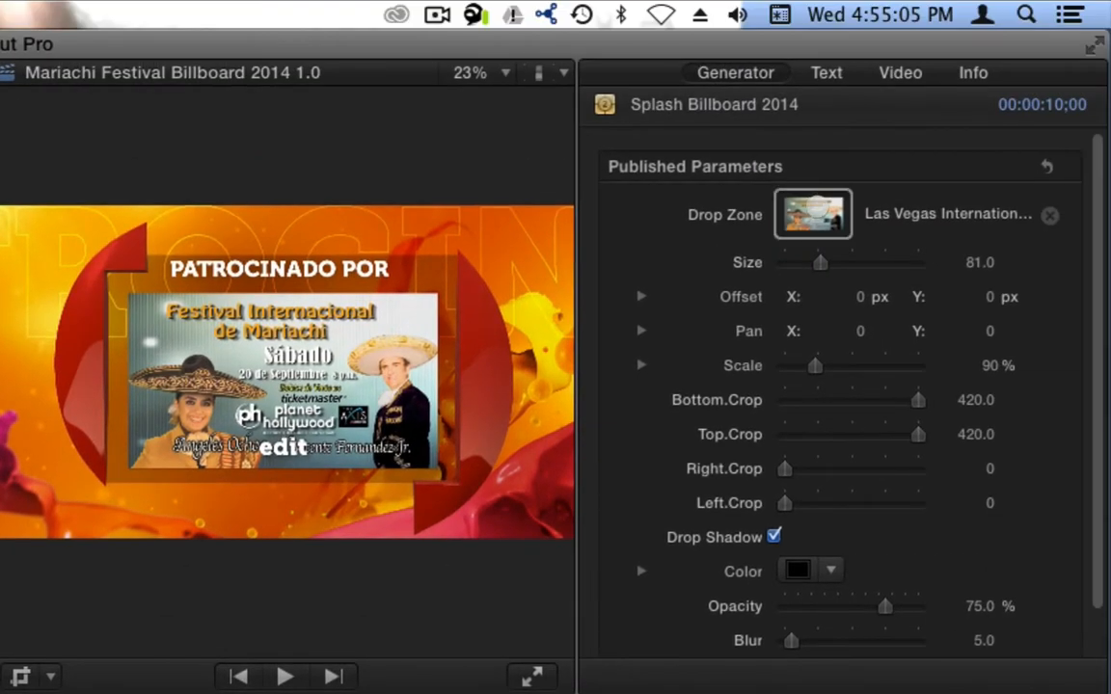
left_click(835, 193)
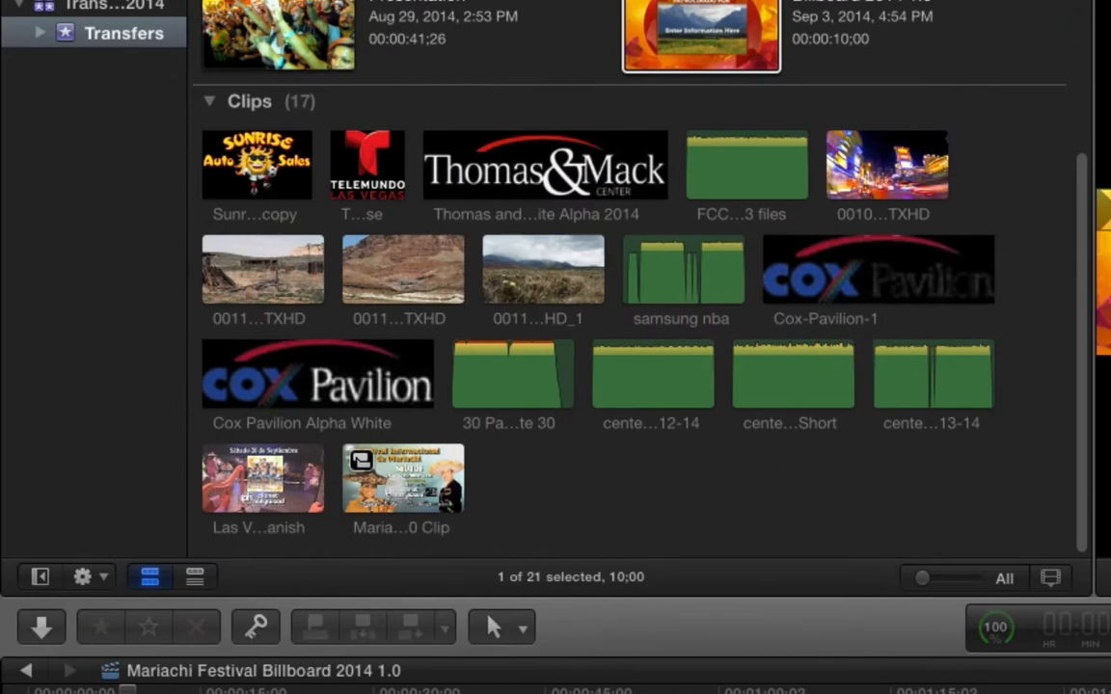
left_click(397, 482)
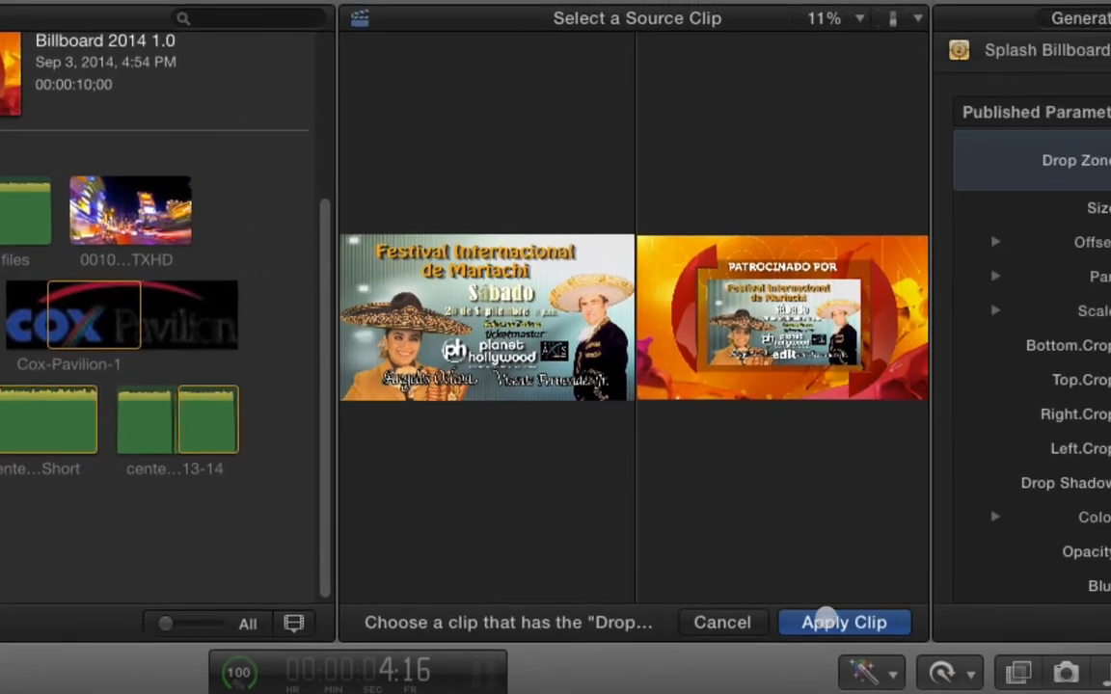
left_click(826, 622)
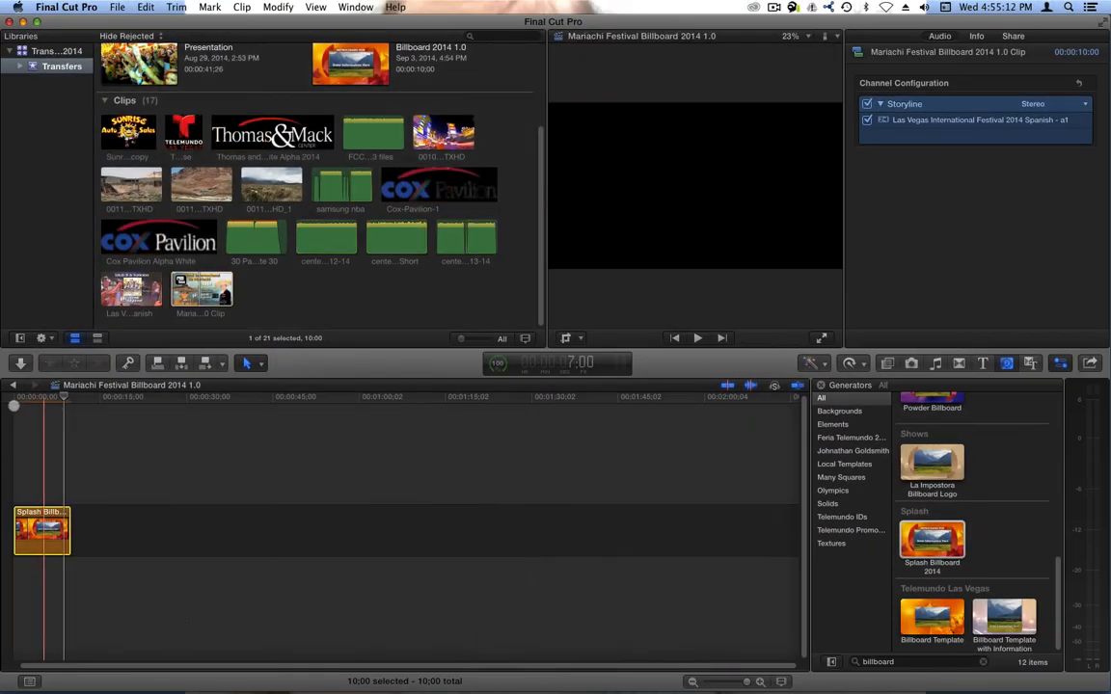
- Play the billboard from the start to preview the drop zone
key("Home")
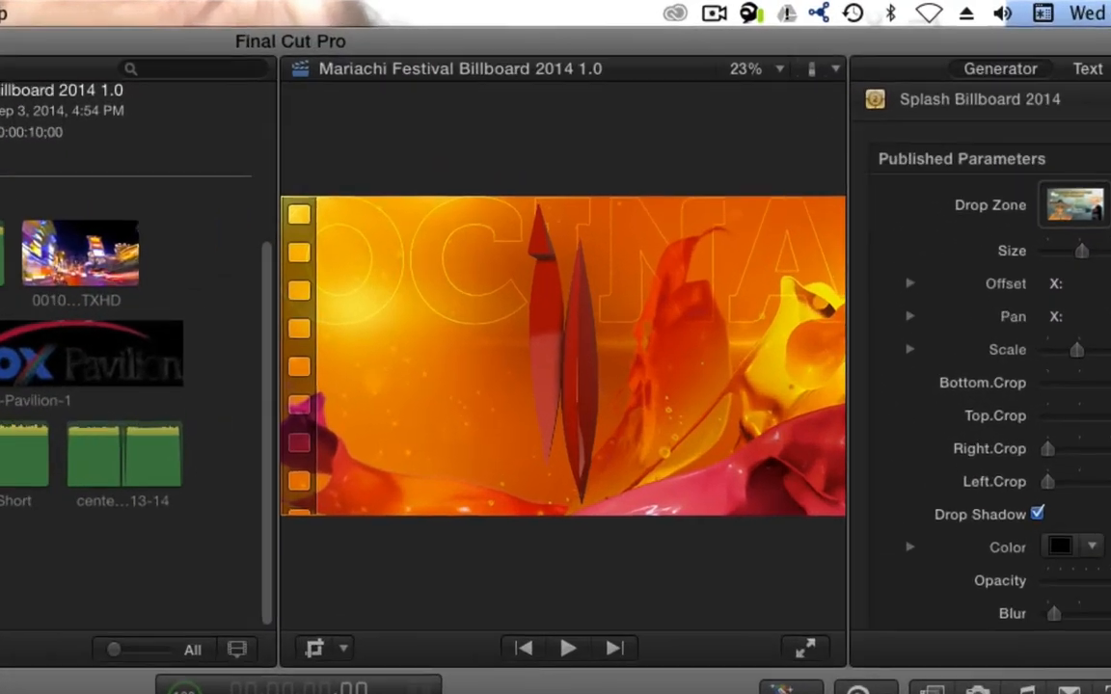
key("space")
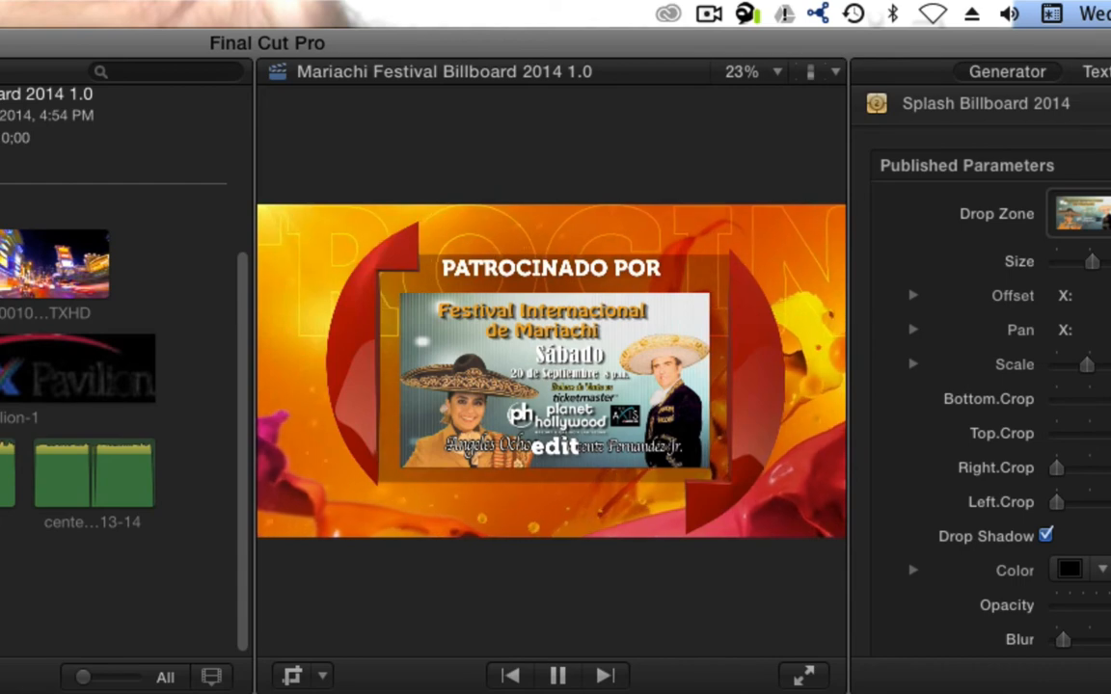
key("space")
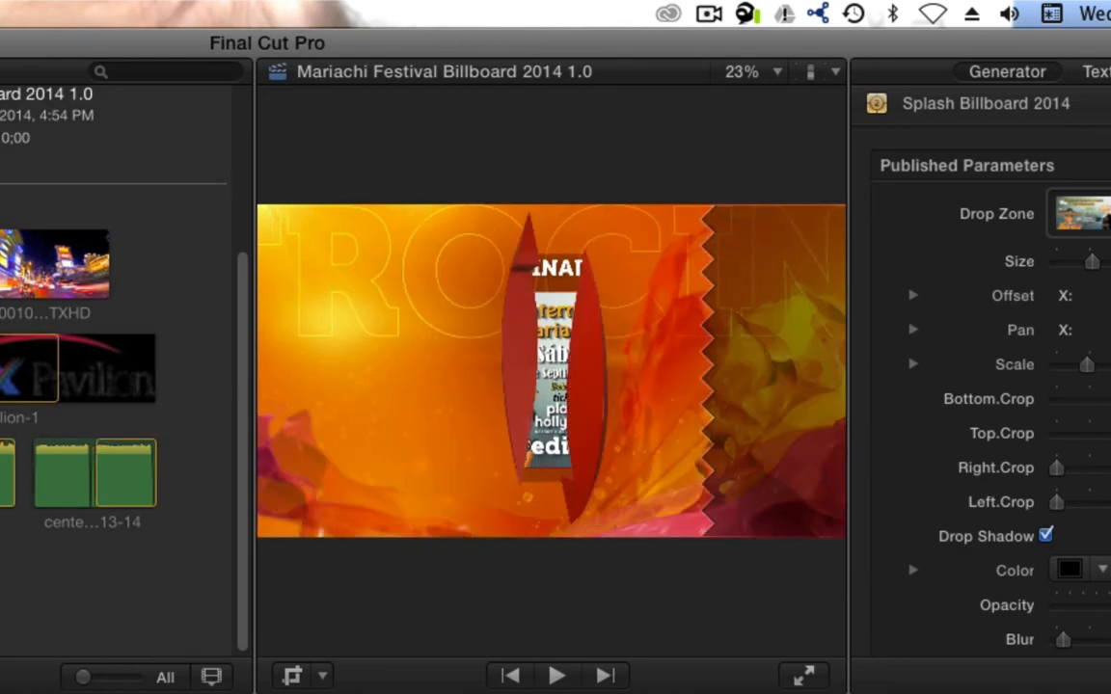
- Import the fest mariachi billb audio clip into the Transfers event
left_click(19, 107)
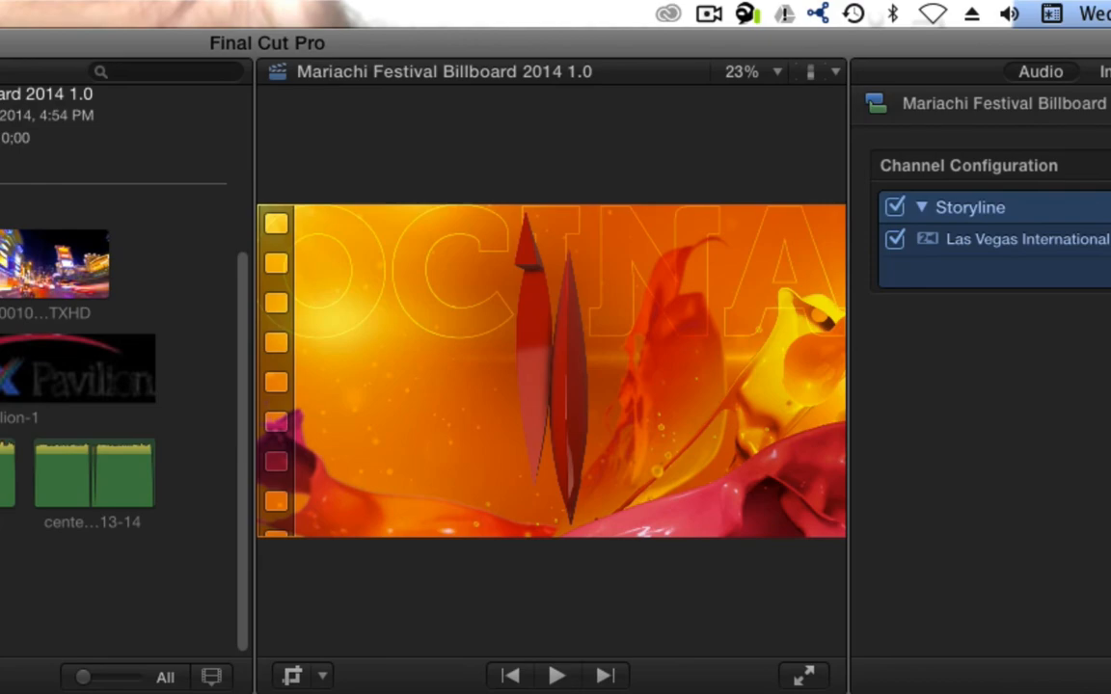
left_click(59, 530)
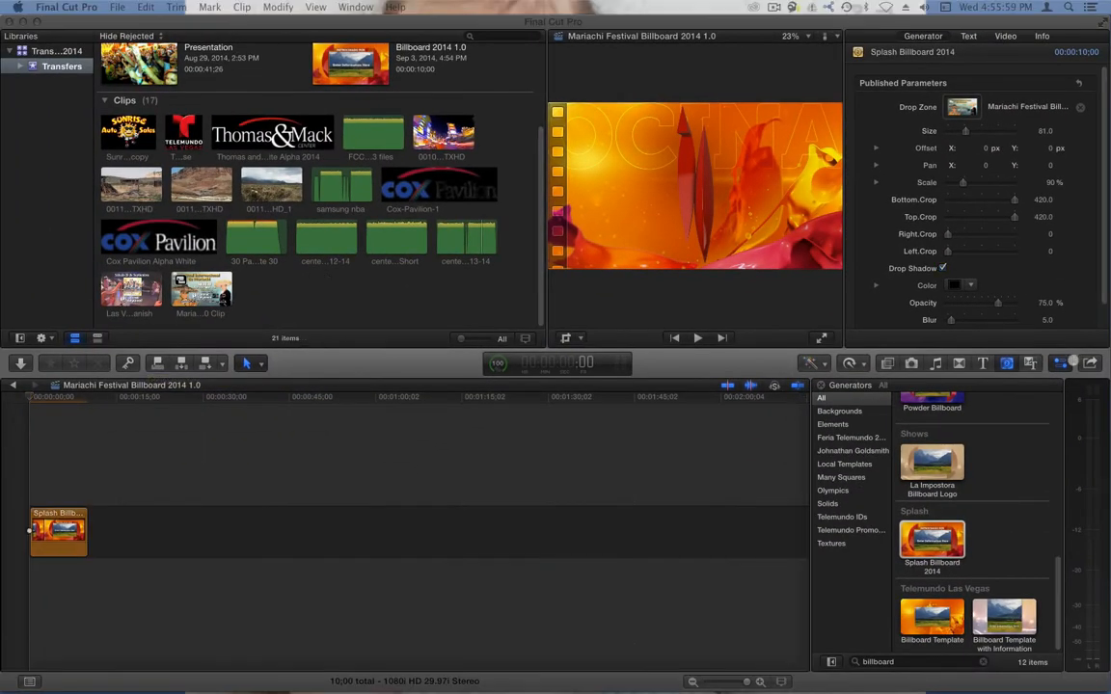
left_click_drag(30, 530, 327, 302)
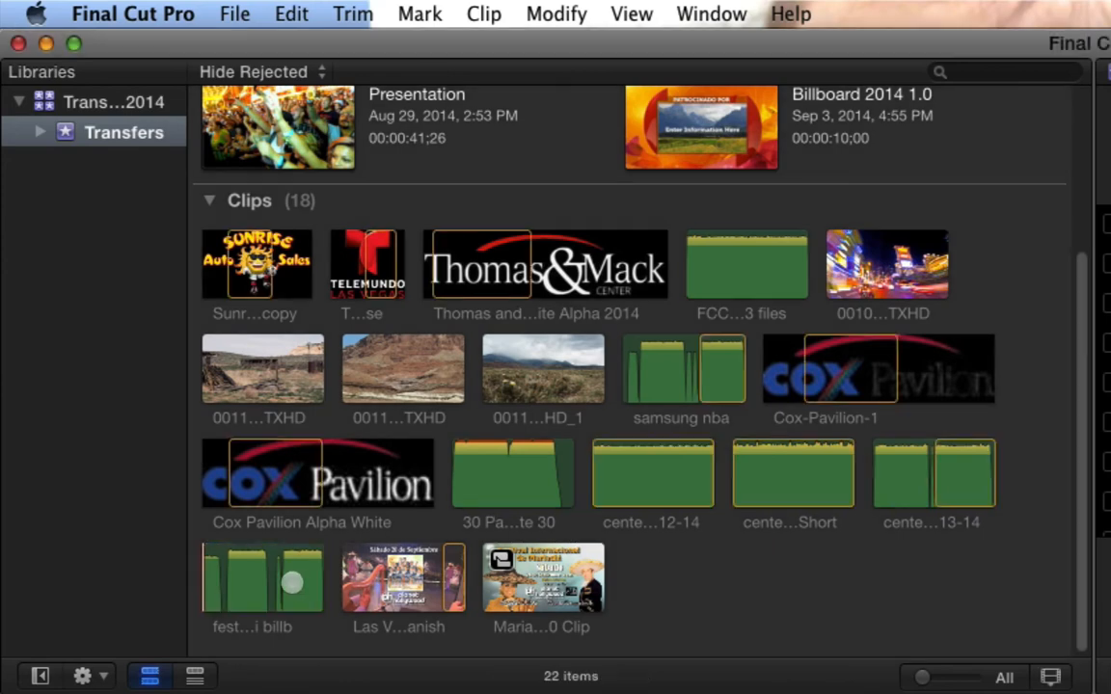
left_click(280, 584)
left_click(279, 585)
key("i")
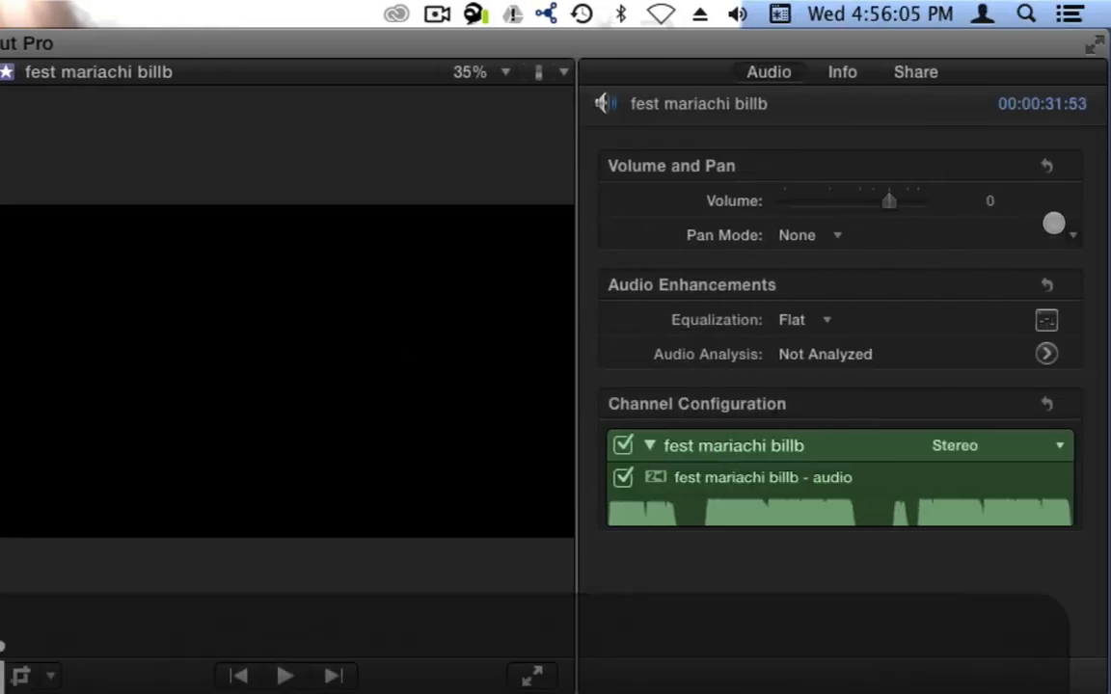
- Set the fest mariachi billb clip's volume to -6 dB
left_click(986, 201)
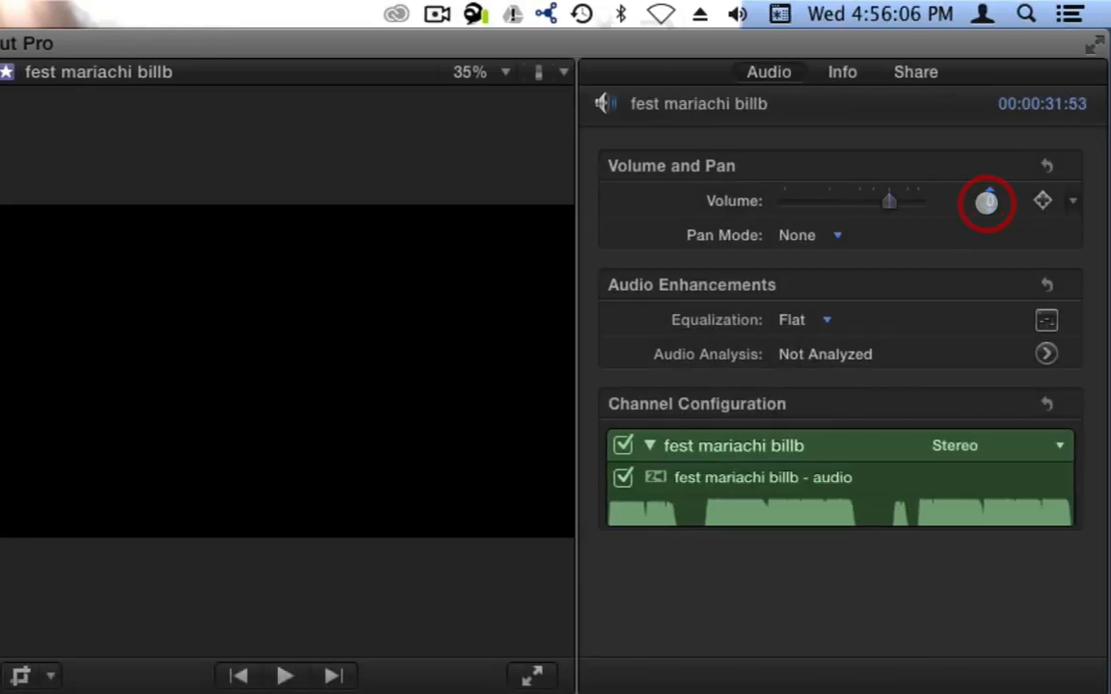
type("-6")
key("Return")
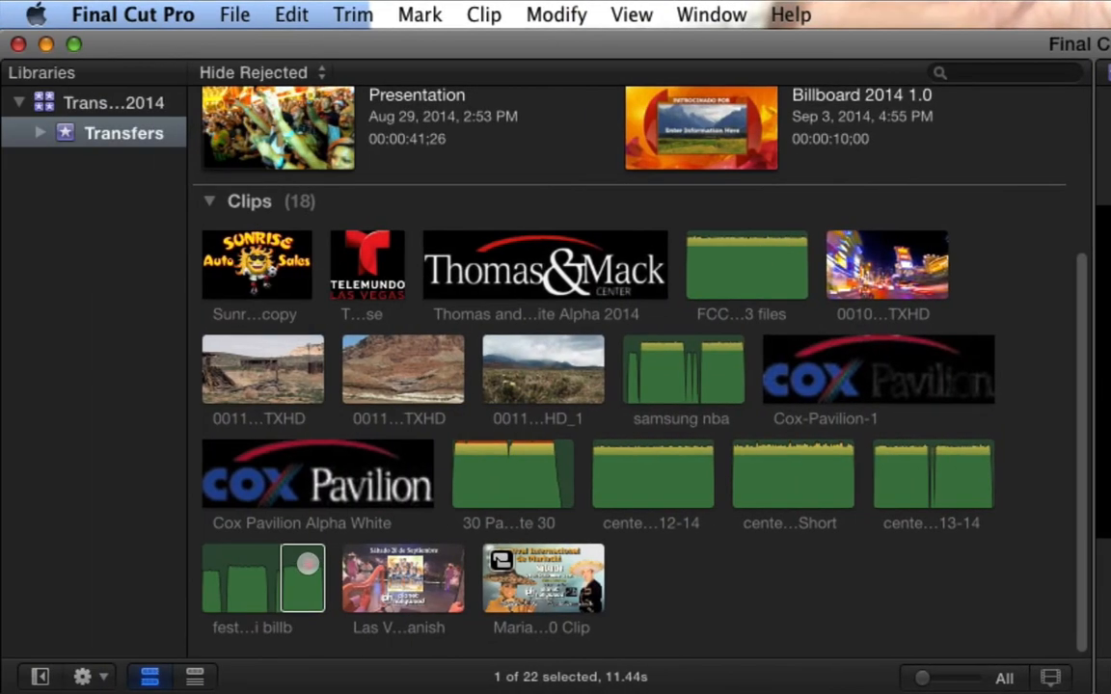
- Connect the fest mariachi billb audio clip beneath the billboard at the project's start
left_click_drag(308, 564, 70, 488)
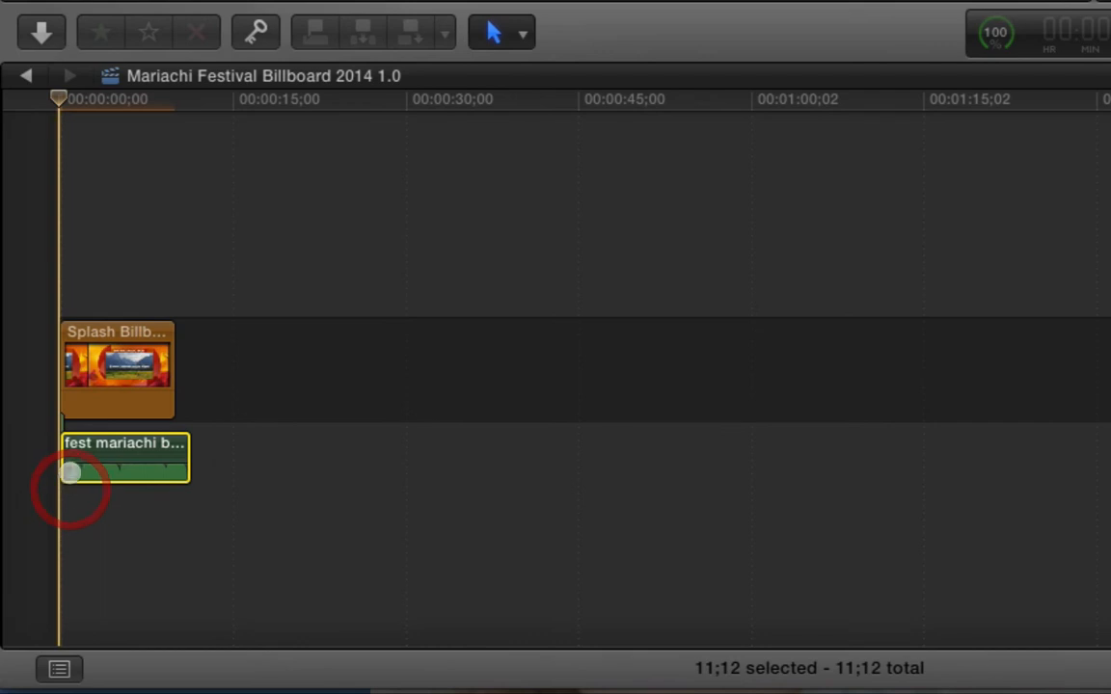
key("z")
left_click_drag(107, 414, 18, 542)
key("a")
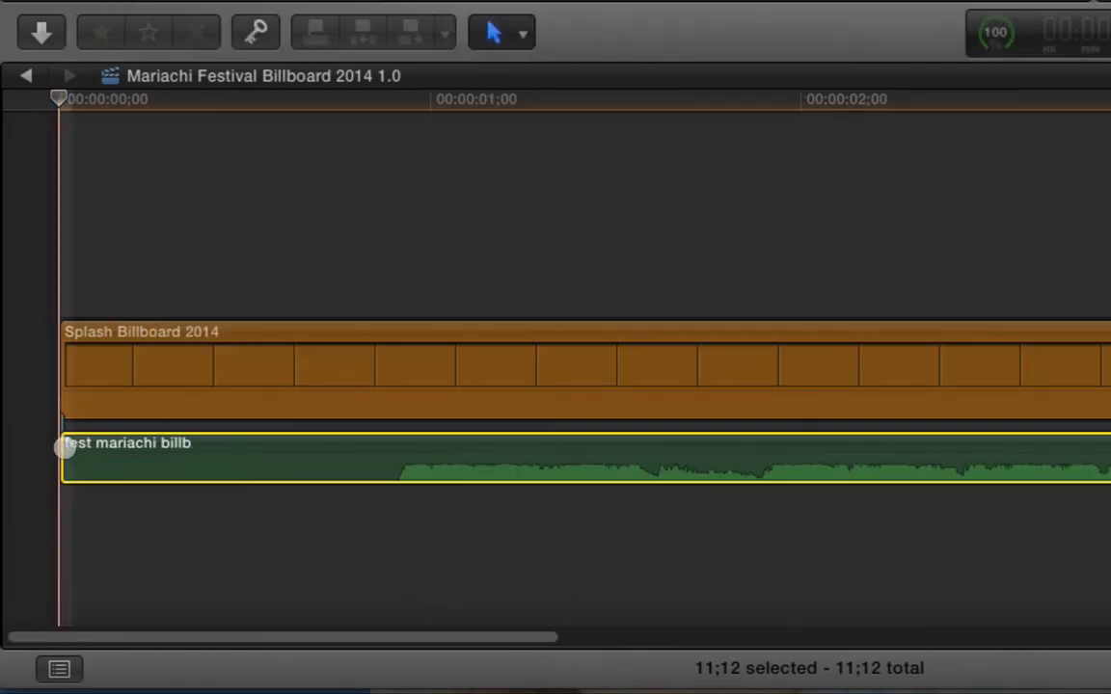
- Trim the audio clip's silent start and shorten its end to just past the billboard's end
left_click_drag(173, 442, 401, 443)
left_click_drag(278, 636, 1110, 657)
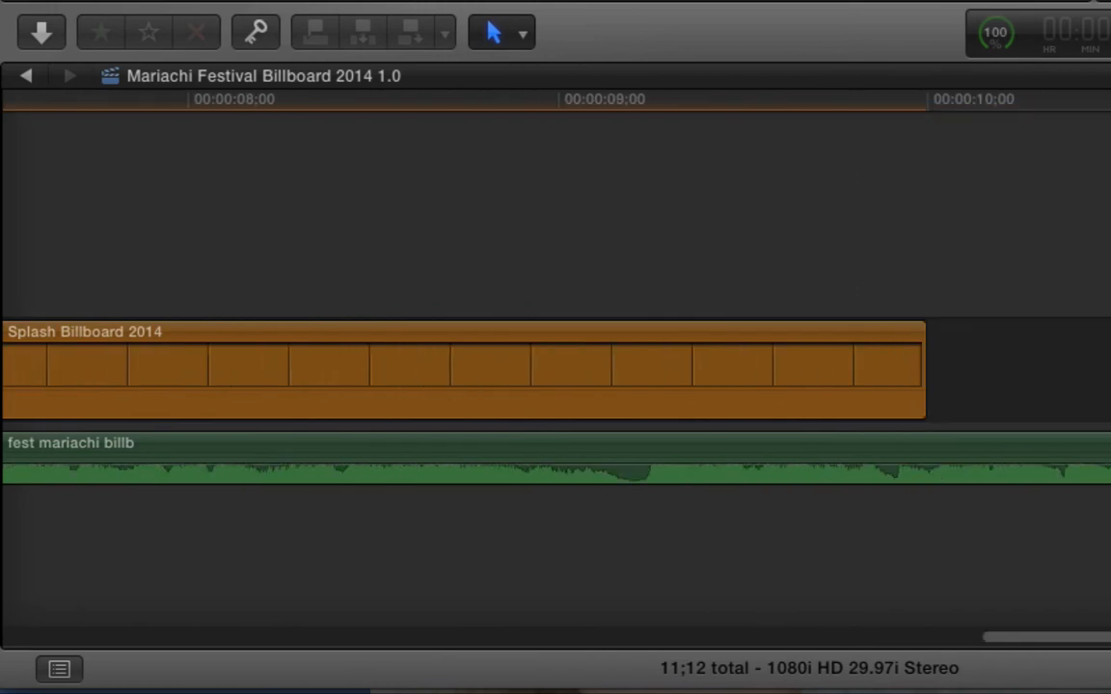
left_click_drag(1110, 446, 788, 454)
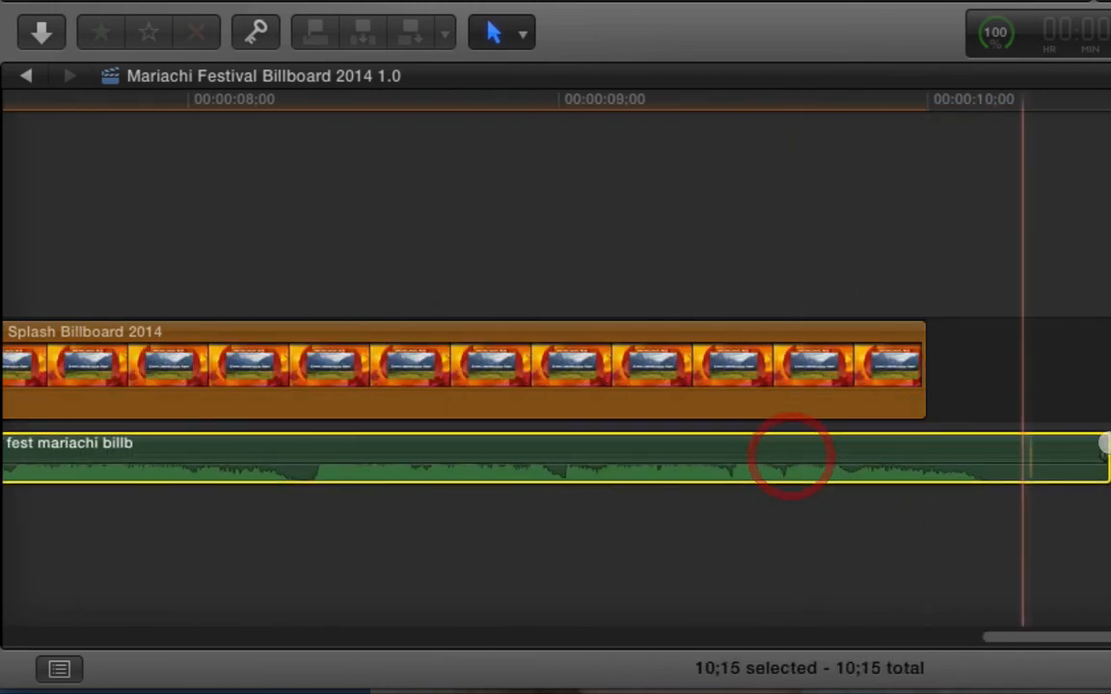
left_click_drag(1103, 441, 994, 446)
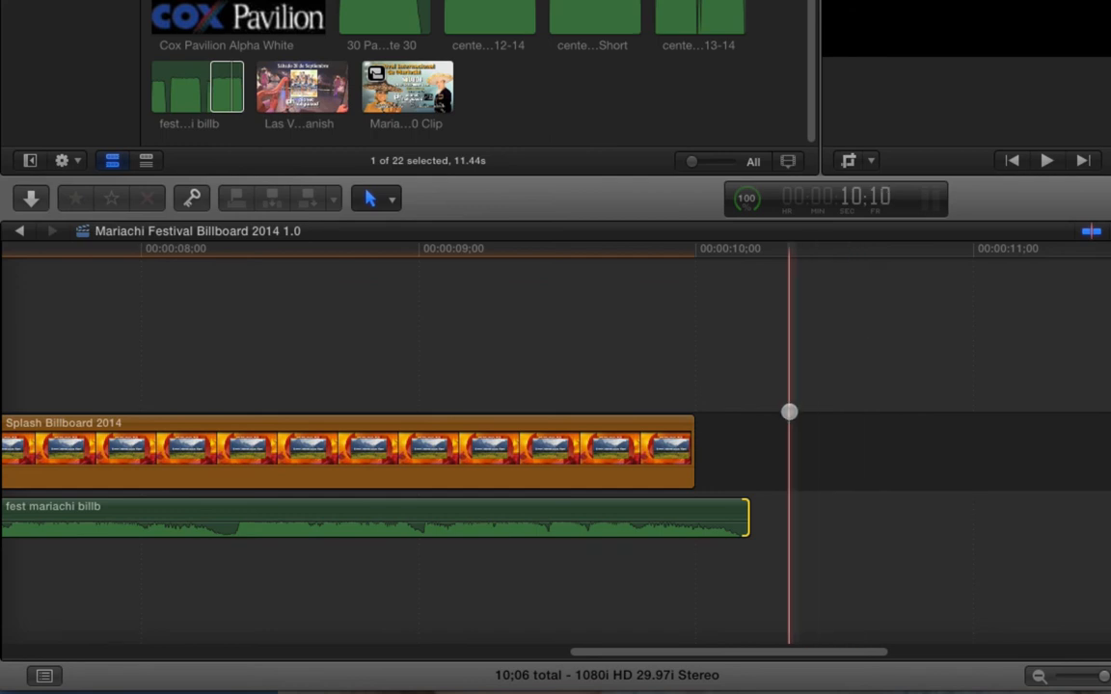
- Retime the audio clip so it ends with the billboard, speeding it to 102%
left_click(719, 511)
key("super+r")
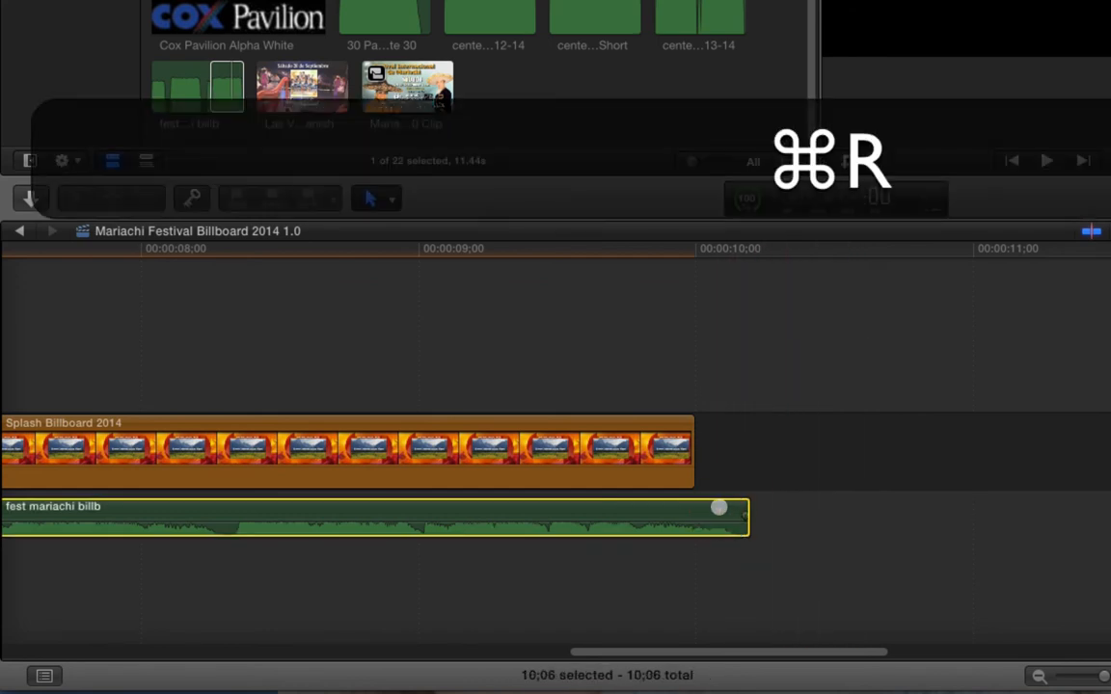
left_click_drag(751, 501, 693, 505)
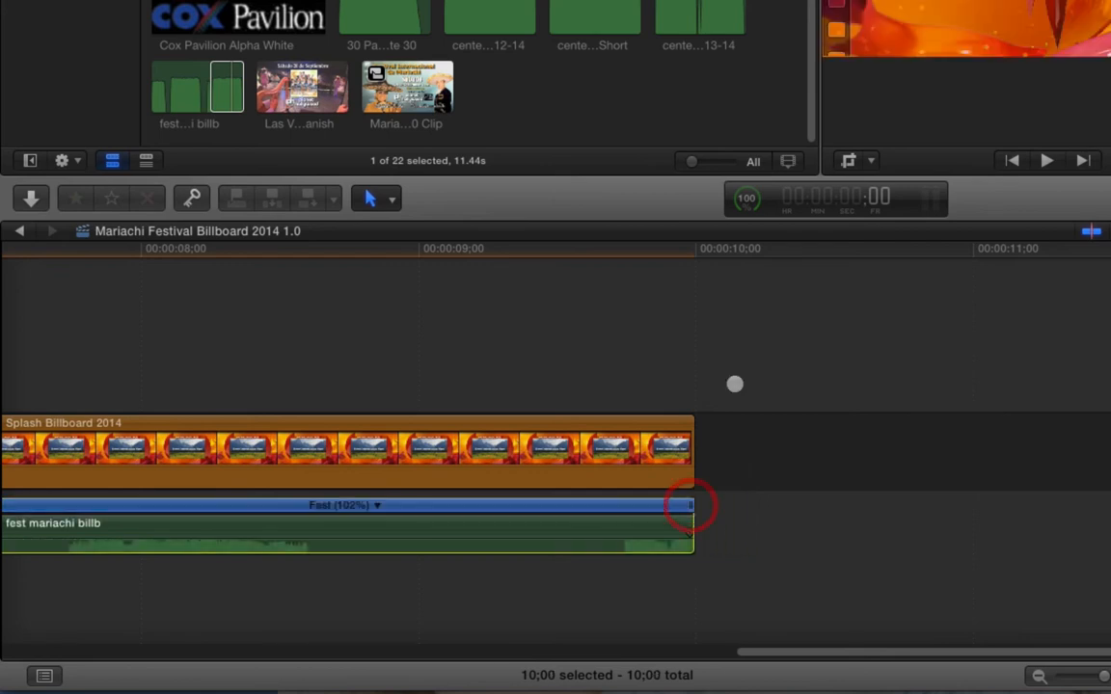
- Paste the sponsor's phone number as the text of the Splash Billboard 2014 clip
left_click(609, 351)
key("z")
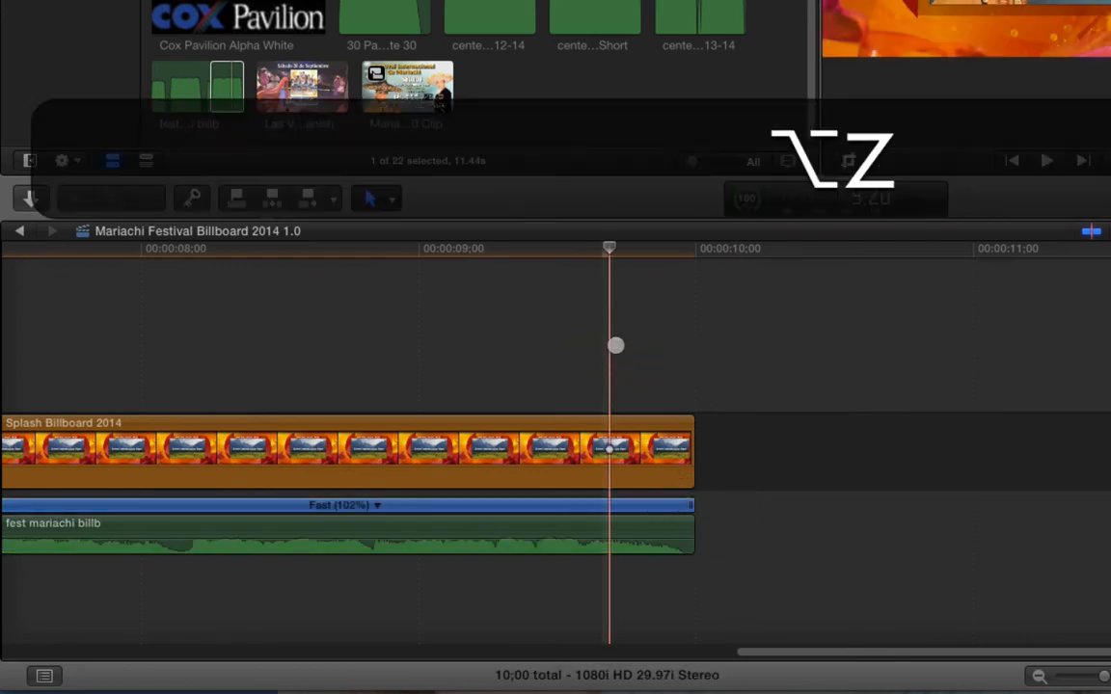
left_click(579, 342, "alt")
left_click(579, 343, "alt")
key("alt+a")
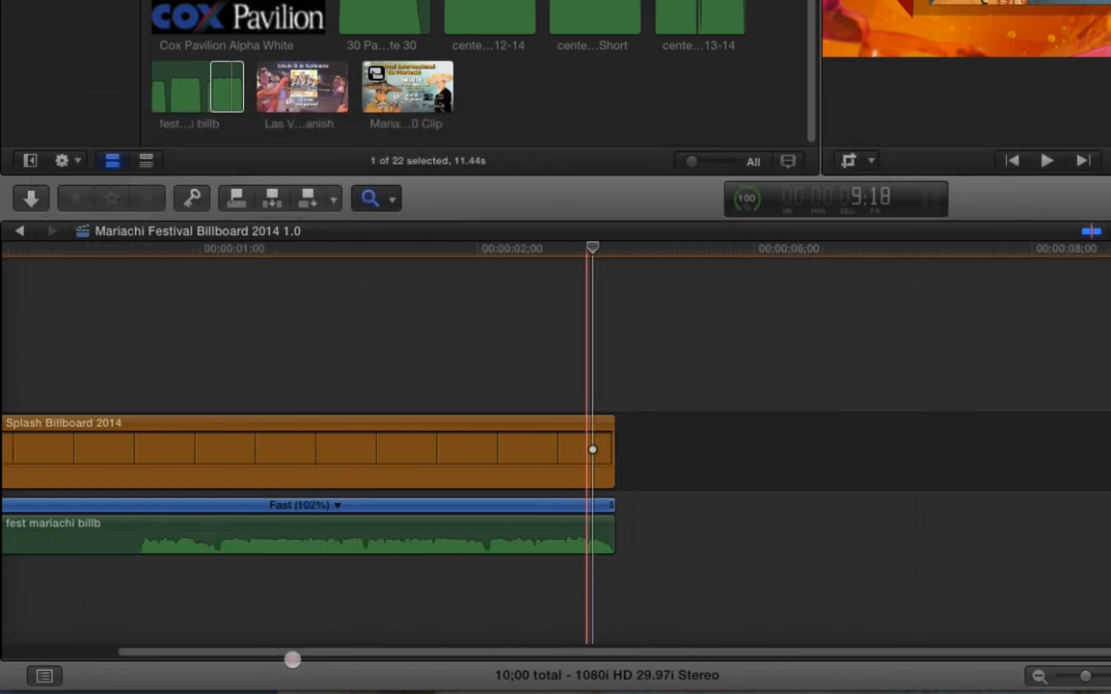
left_click_drag(292, 659, 173, 663)
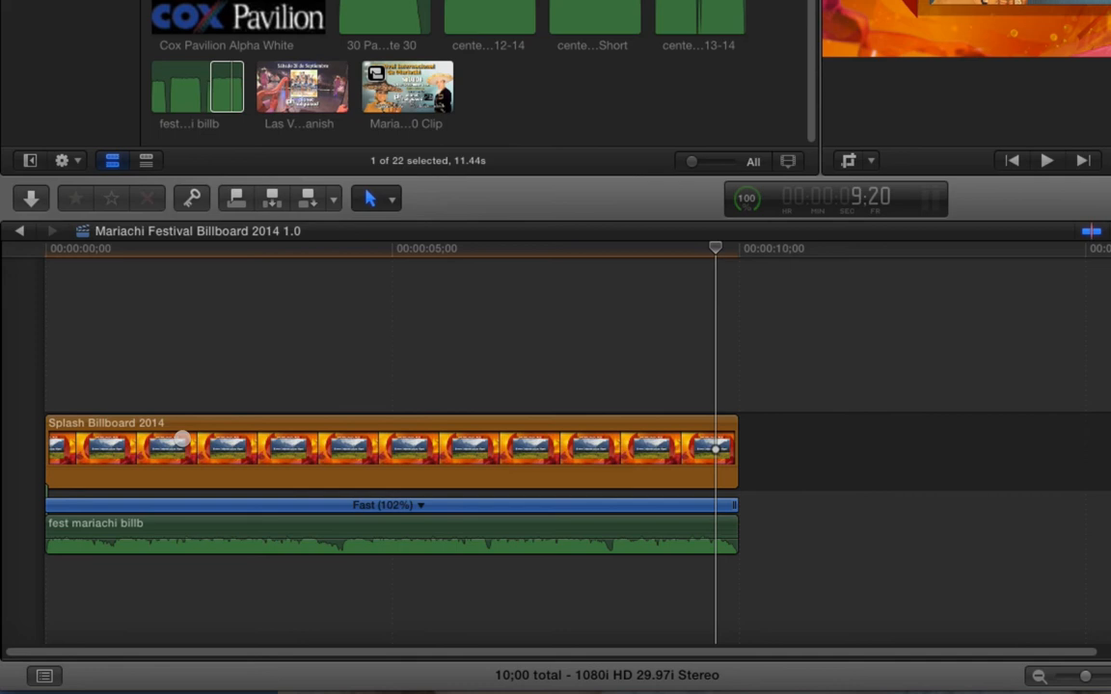
left_click(337, 316)
left_click(355, 253)
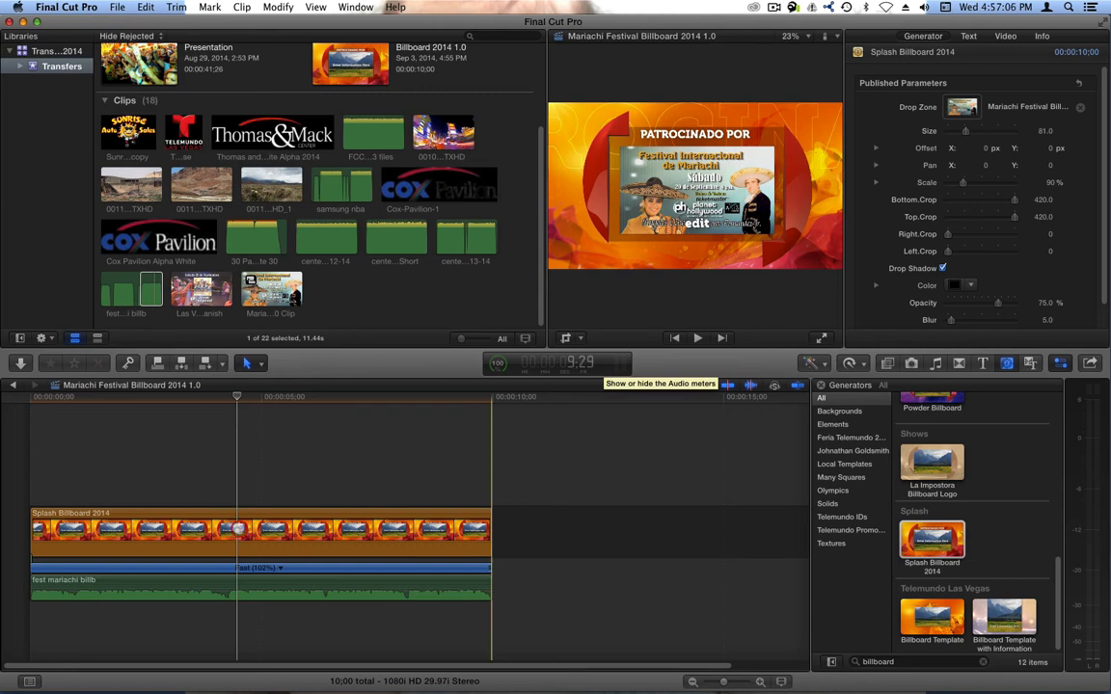
left_click(375, 512)
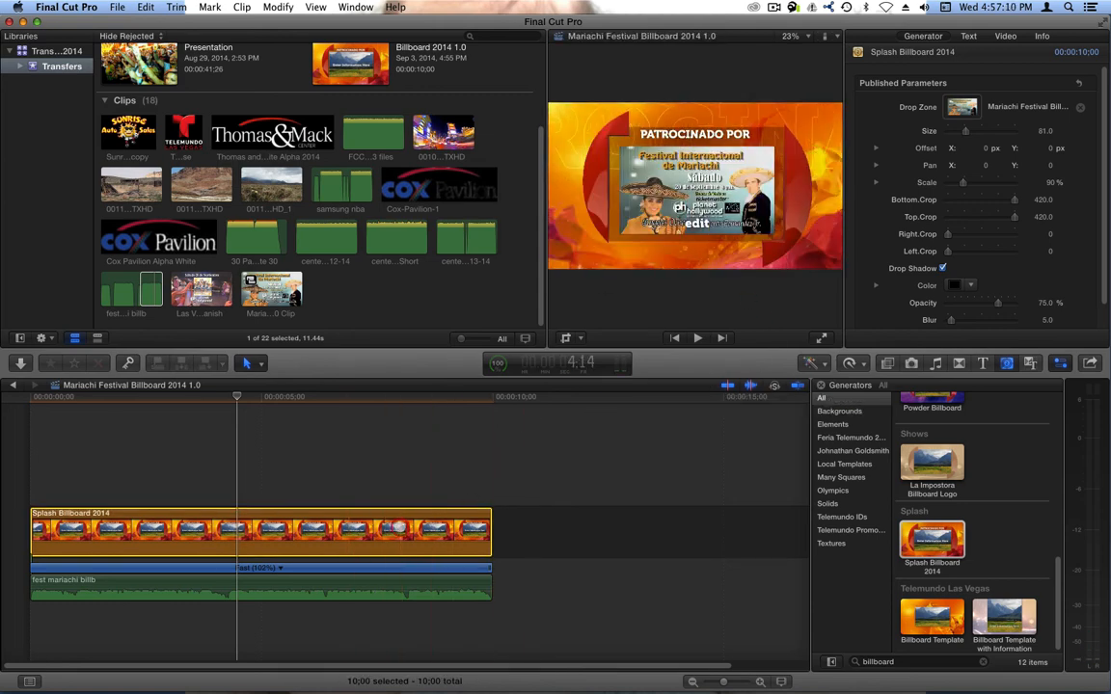
key("super+c")
left_click(227, 458)
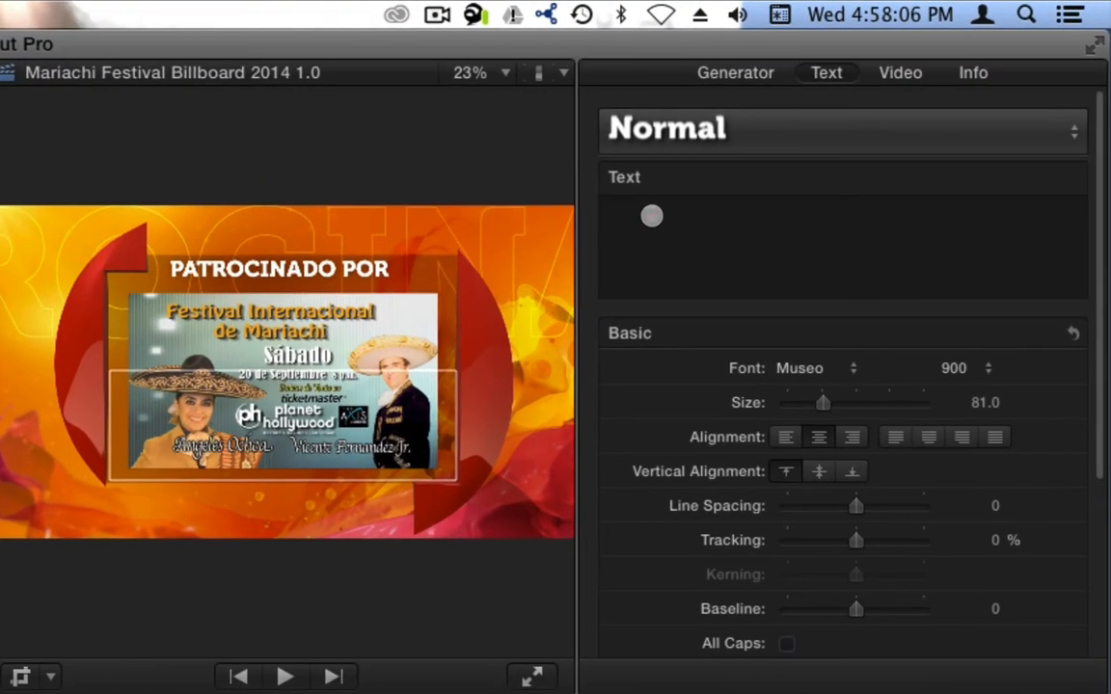
left_click(906, 108)
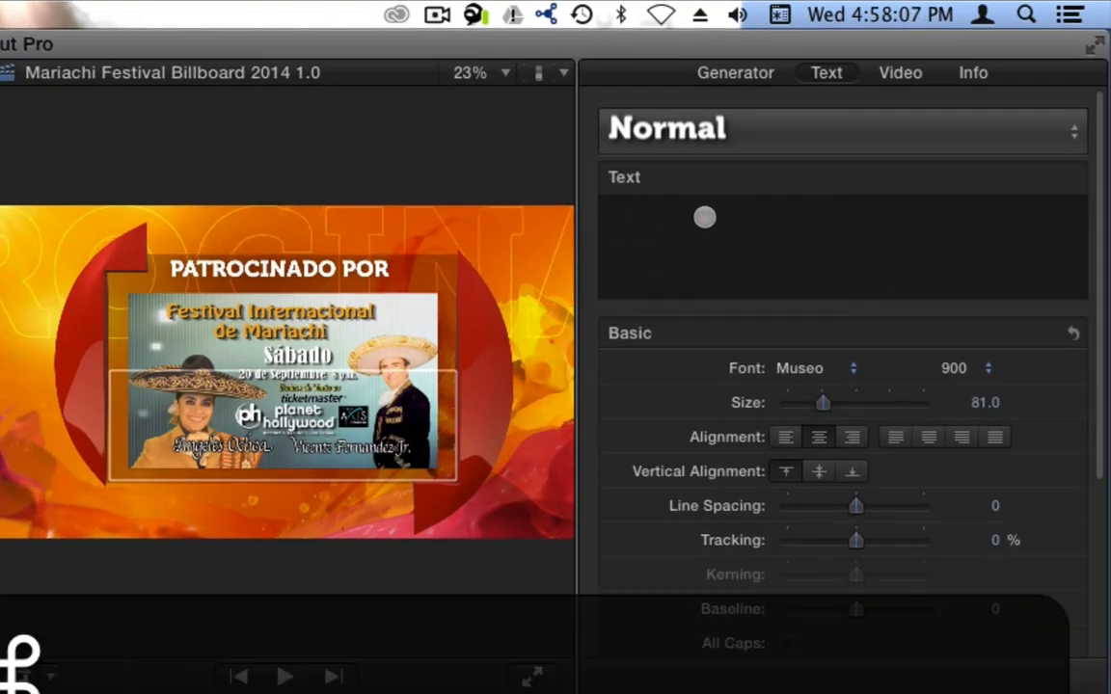
key("super+v")
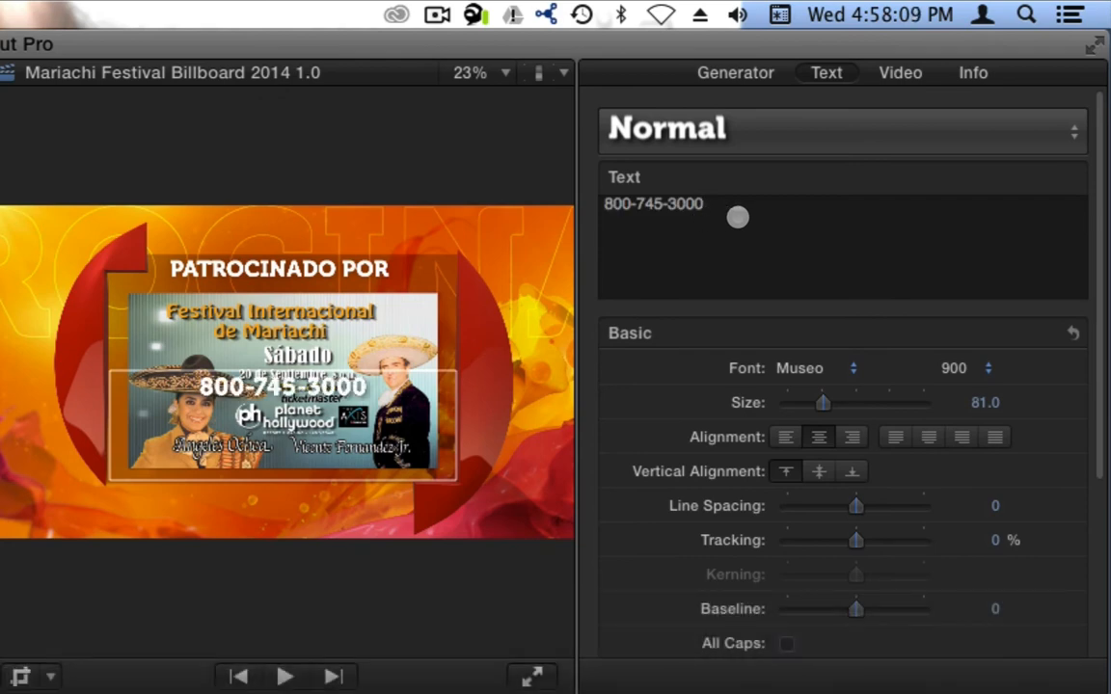
- Lower the phone number below the image by setting the text baseline to -249
key("super+a")
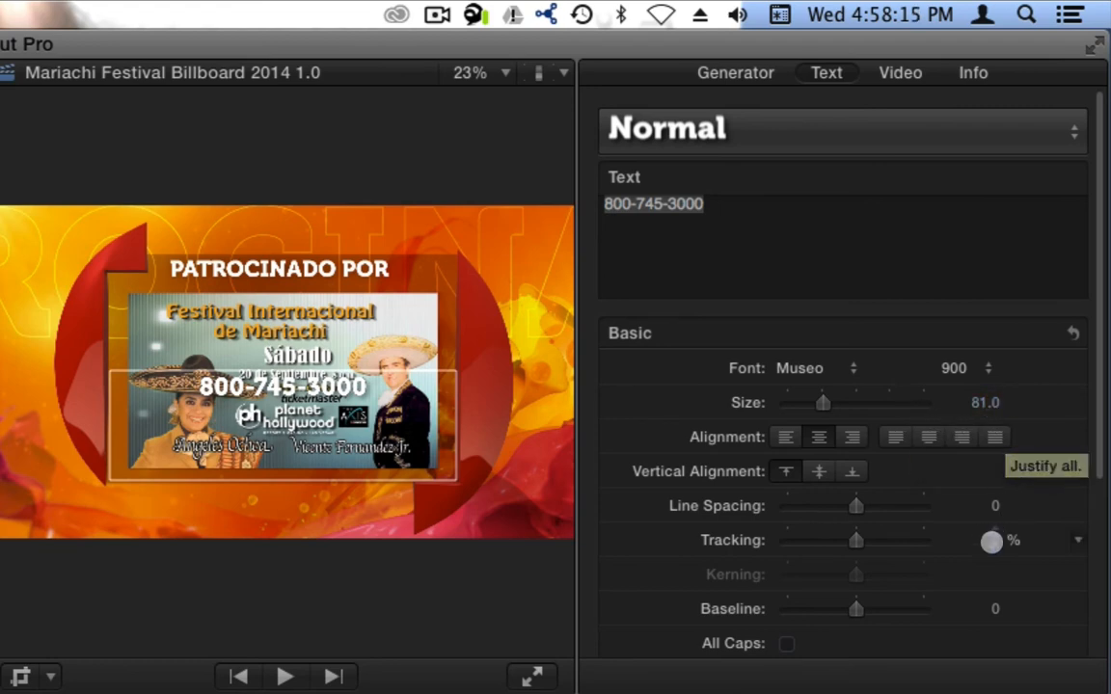
left_click_drag(992, 608, 983, 608)
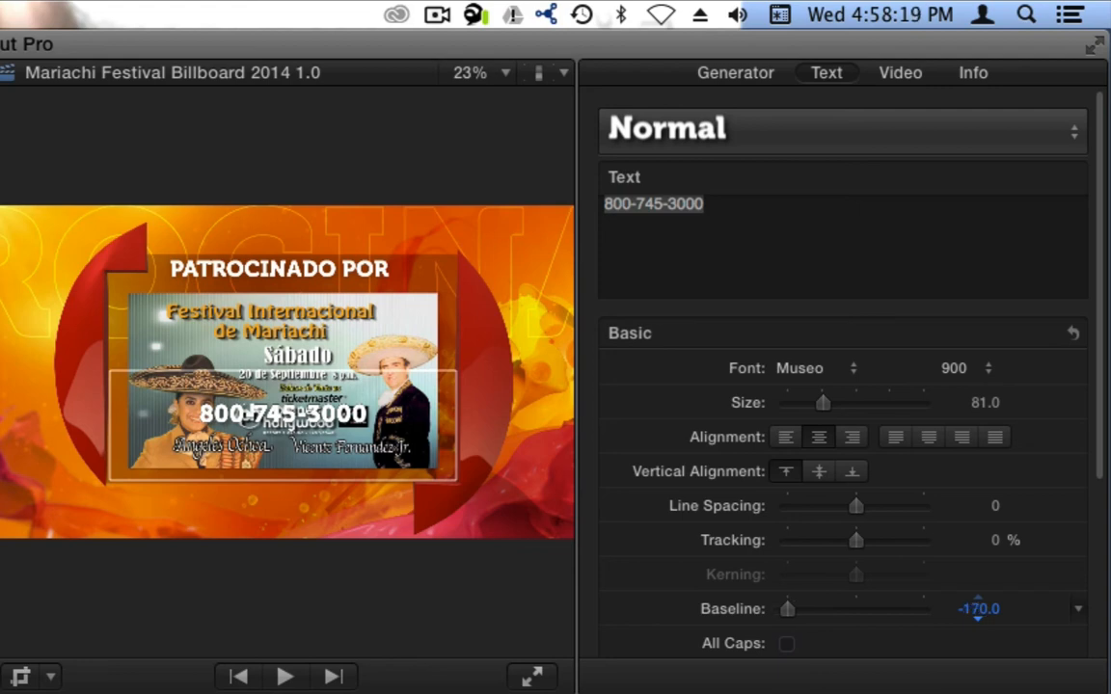
left_click_drag(977, 606, 978, 608)
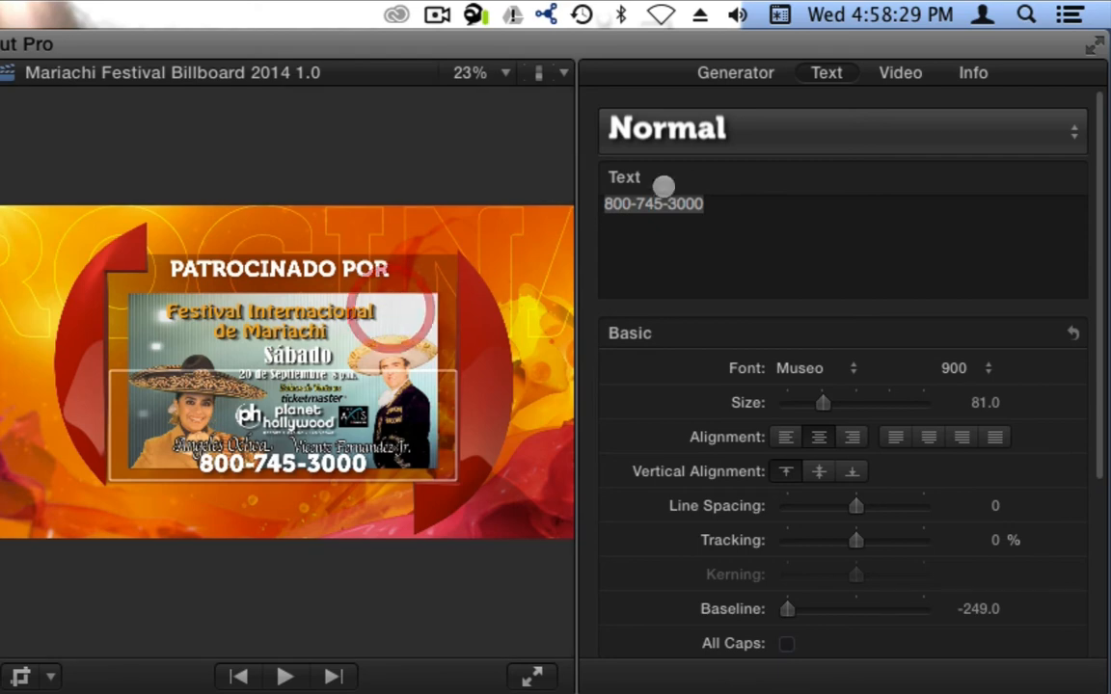
- Set the billboard's drop zone scale to 85%
left_click(753, 74)
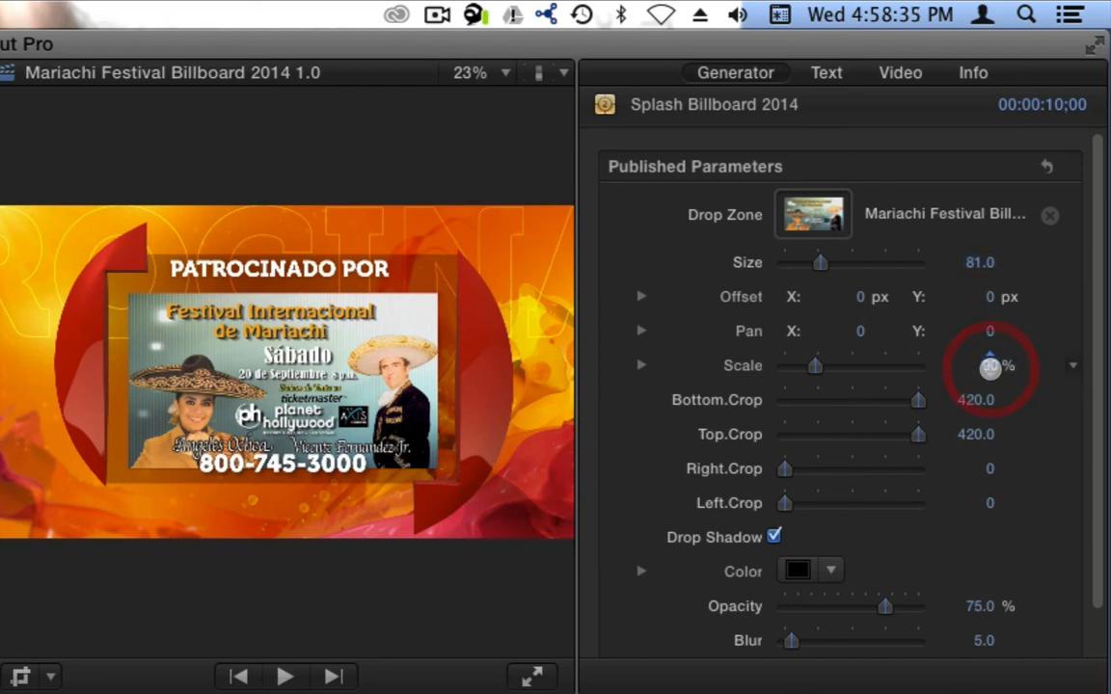
left_click(991, 366)
type("85")
key("Return")
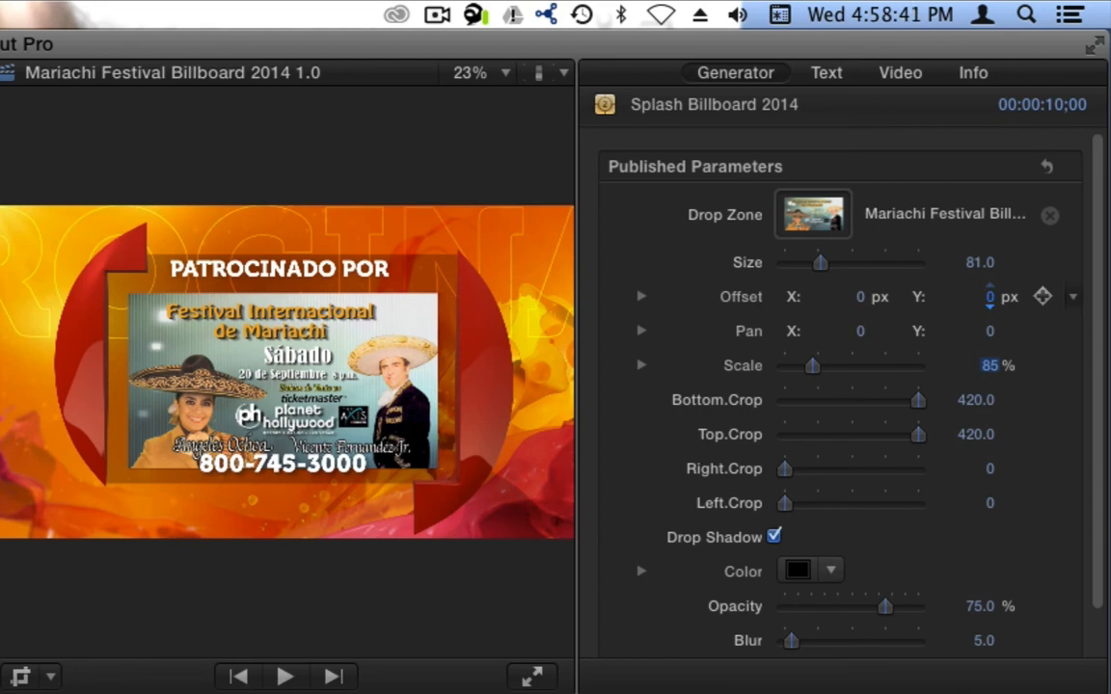
- Set the drop zone's pan Y to 8.0, undoing a stray vertical offset change
left_click(985, 298)
left_click_drag(983, 298, 983, 331)
key("super+z")
key("super+z")
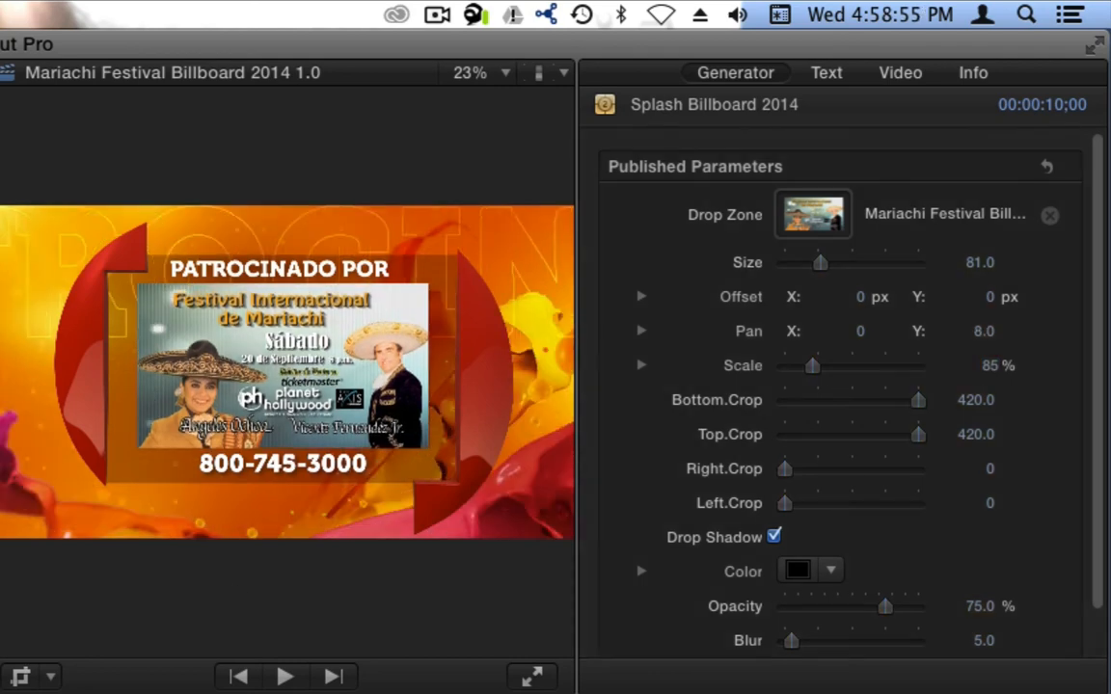
- Select all clips in the timeline and render them
left_click(268, 458)
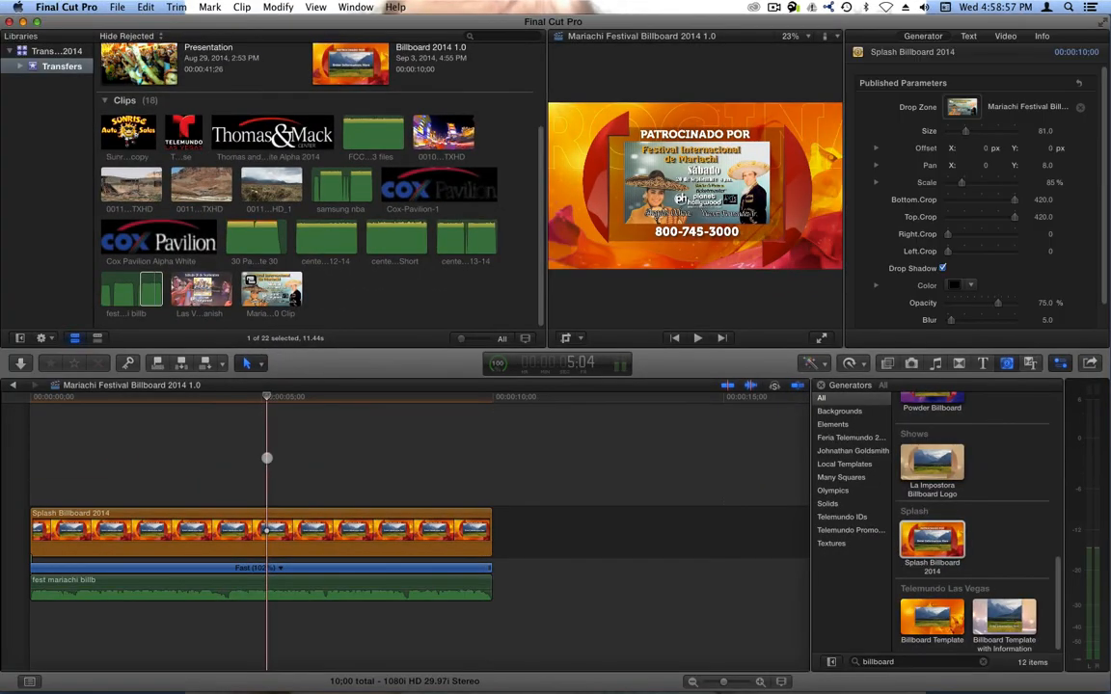
key("super+a")
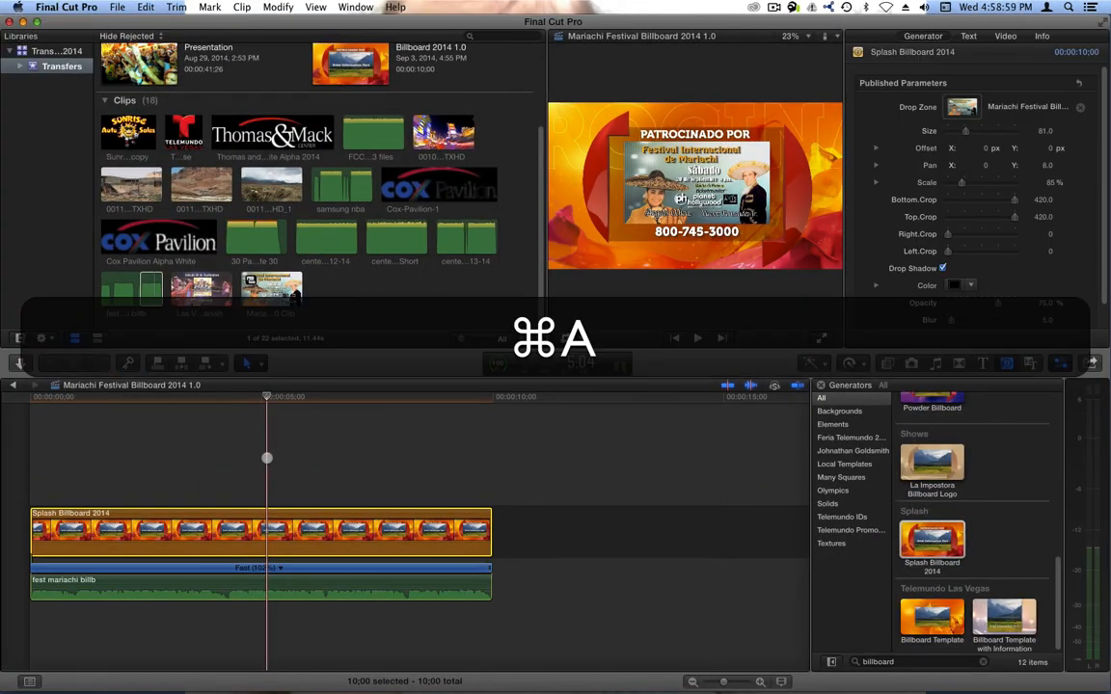
key("ctrl+super+a")
key("ctrl+r")
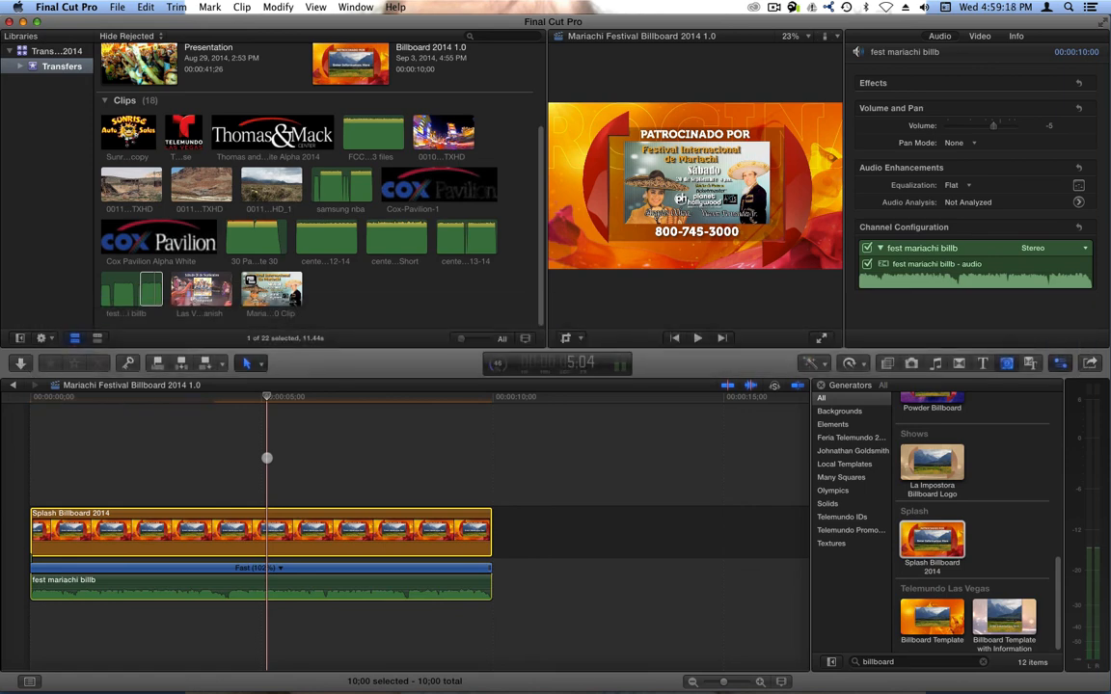
- Enlarge the viewer and play the billboard from the start to review it
left_click(355, 6)
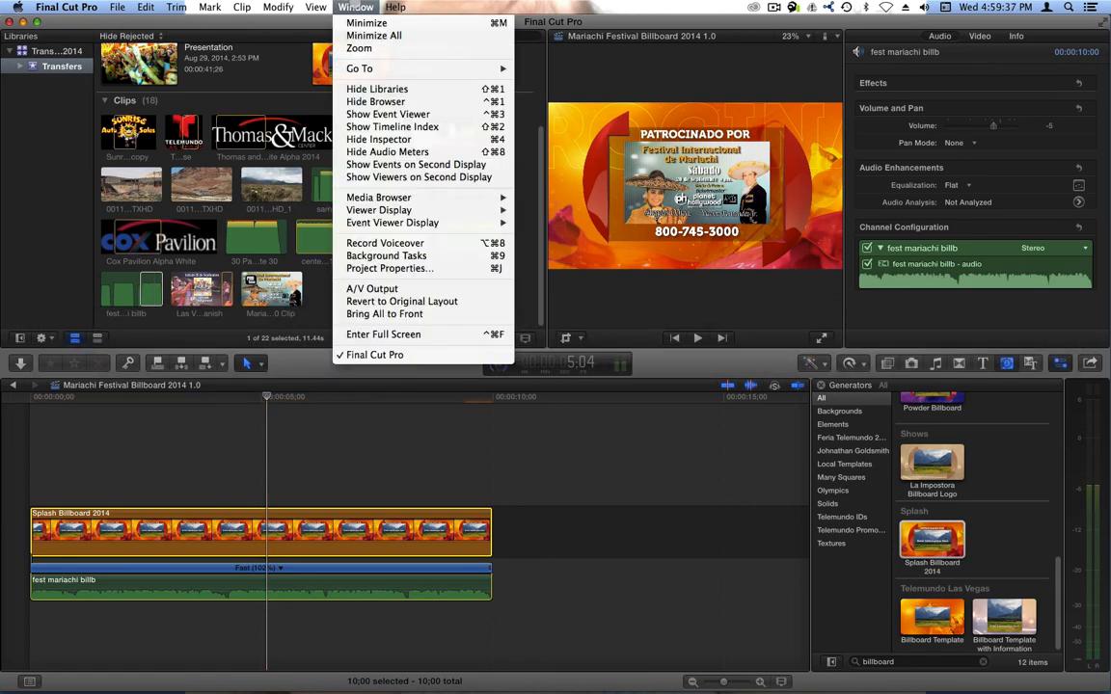
left_click(408, 164)
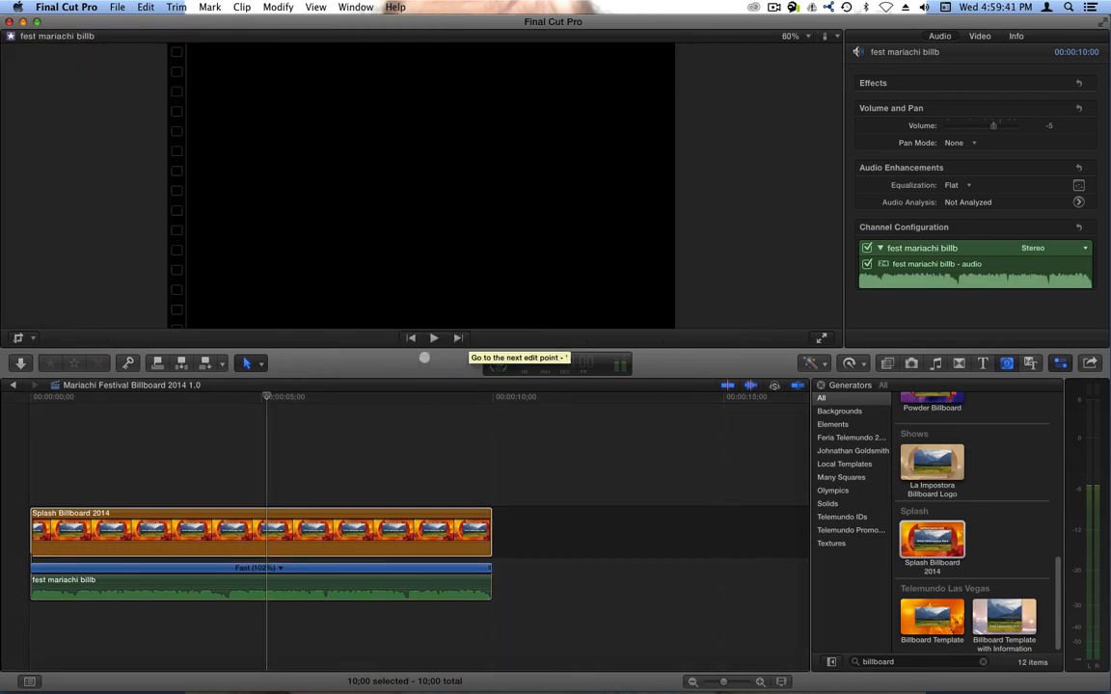
left_click_drag(350, 365, 385, 422)
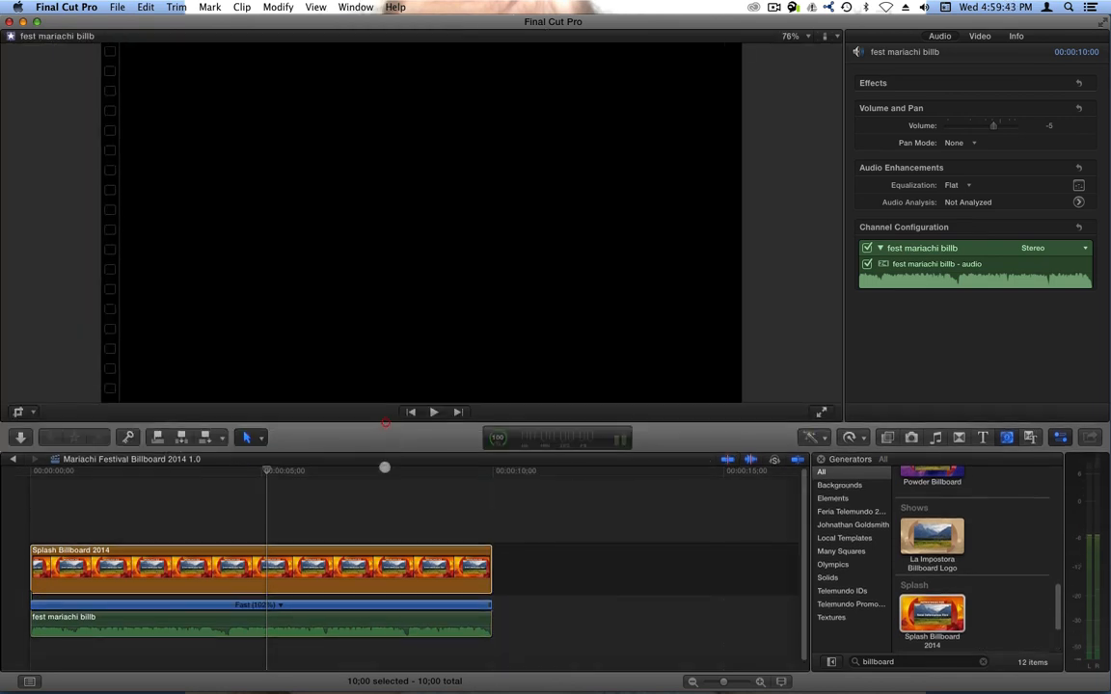
left_click(316, 500)
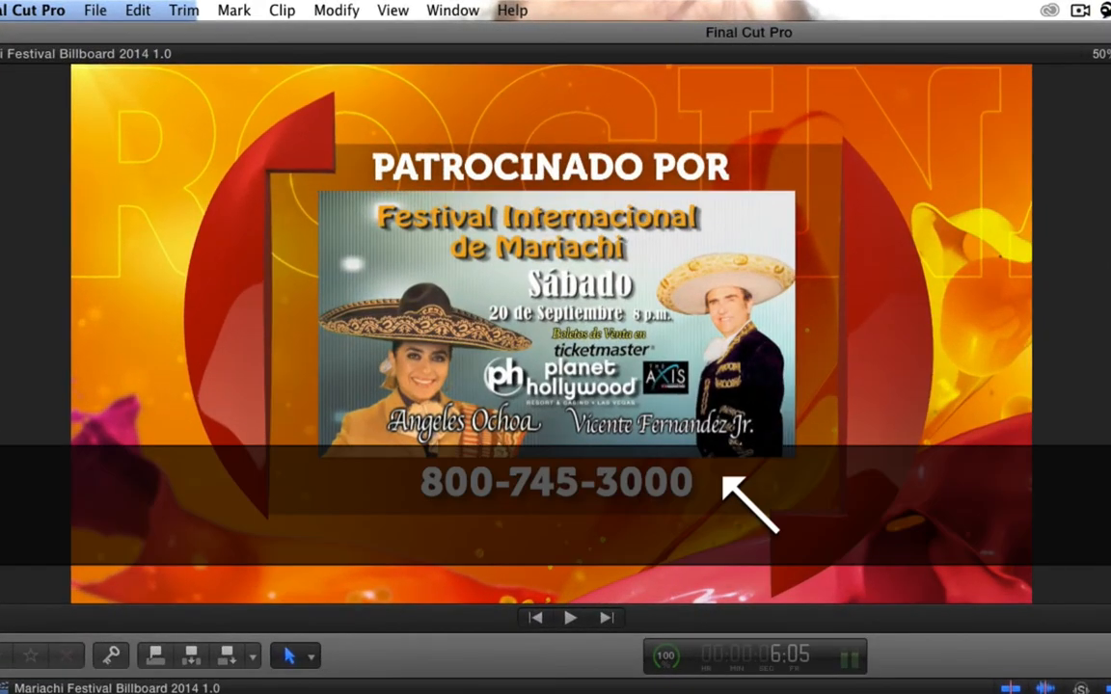
key("Home")
key("space")
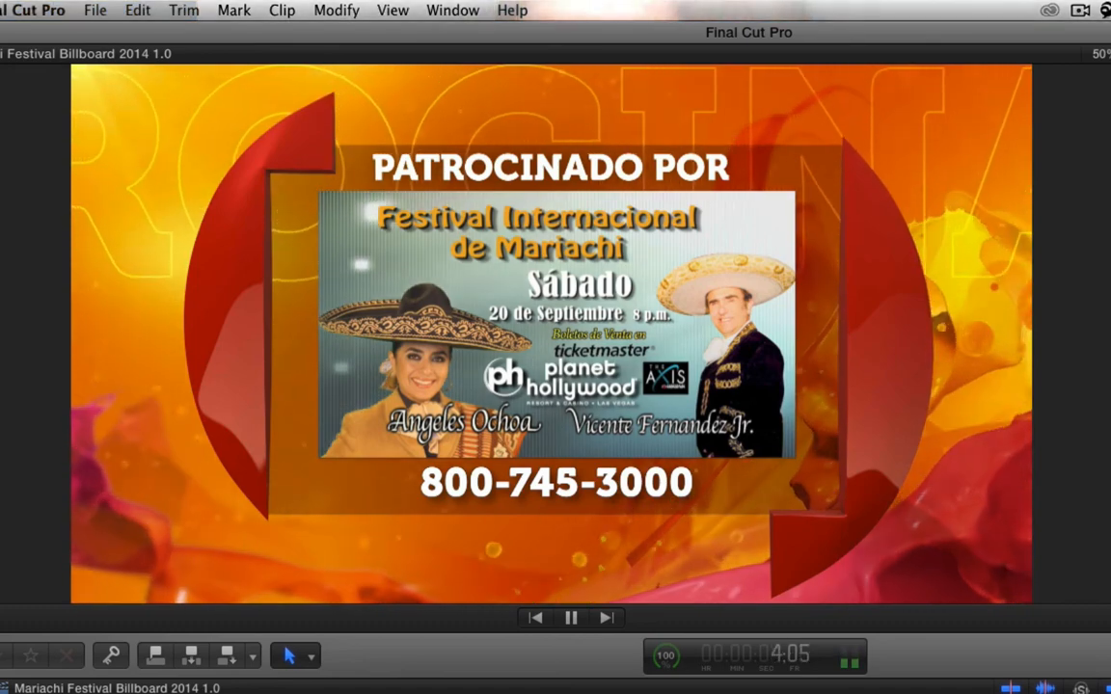
key("space")
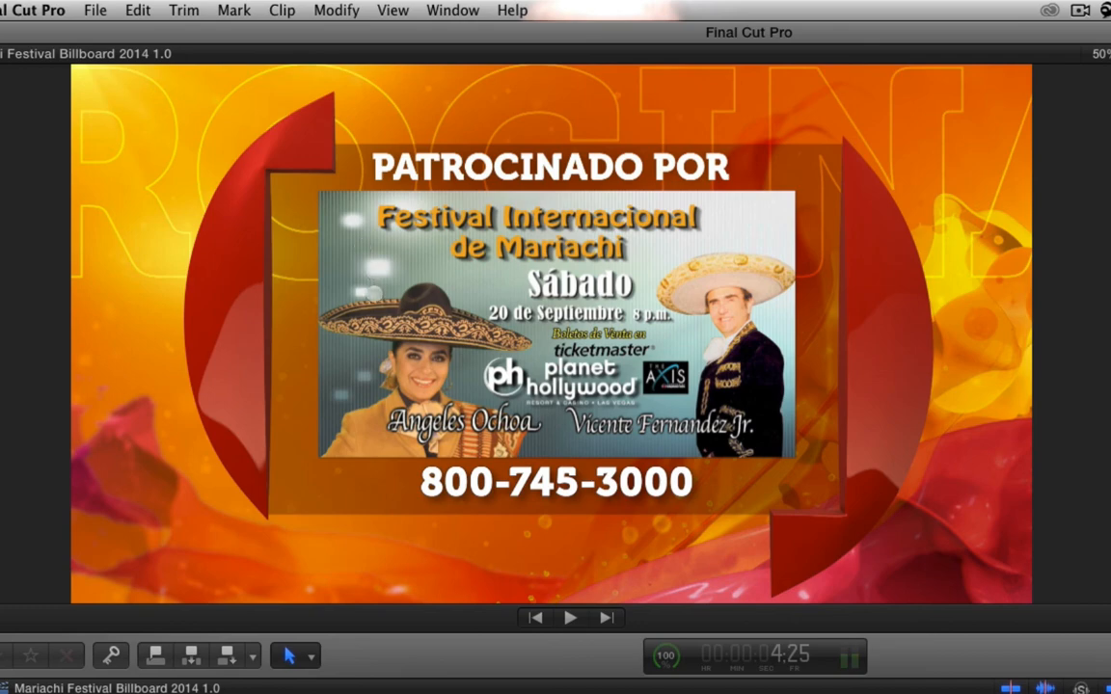
- Bring the event browser back to the main window and resize it
left_click(487, 673)
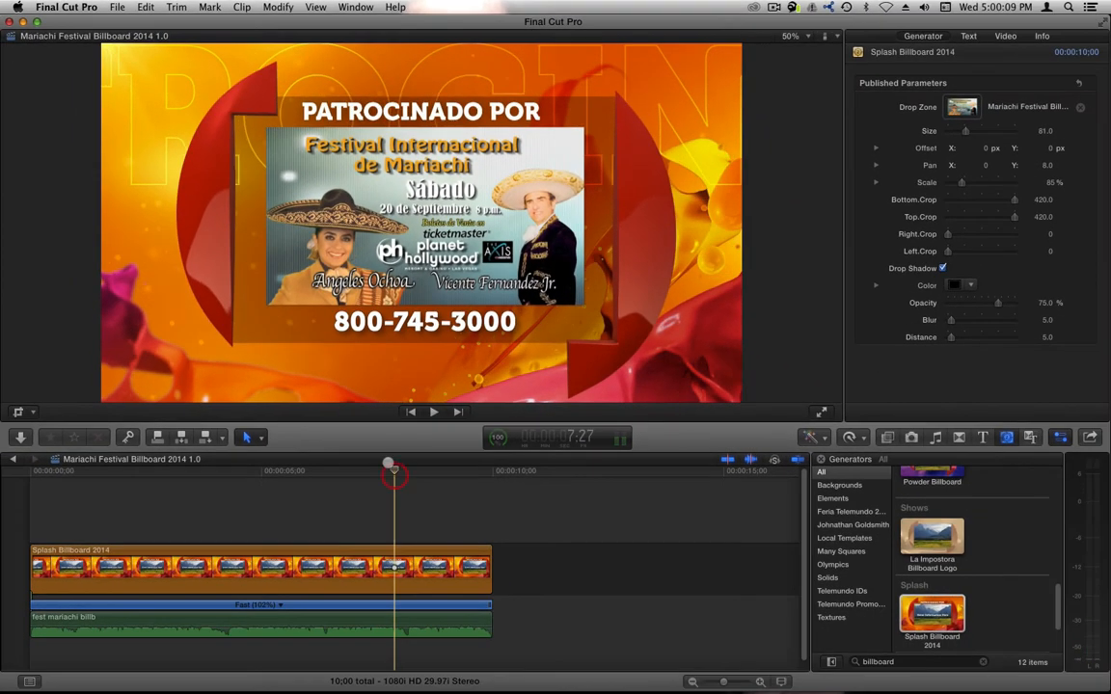
key("super+1")
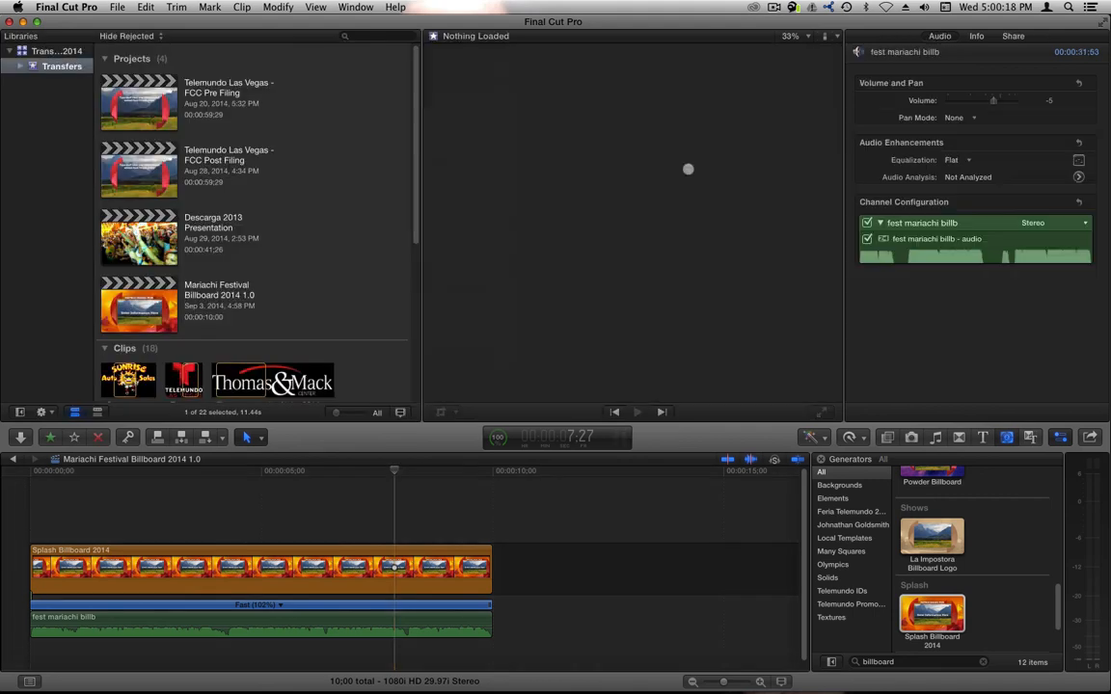
left_click_drag(416, 172, 417, 333)
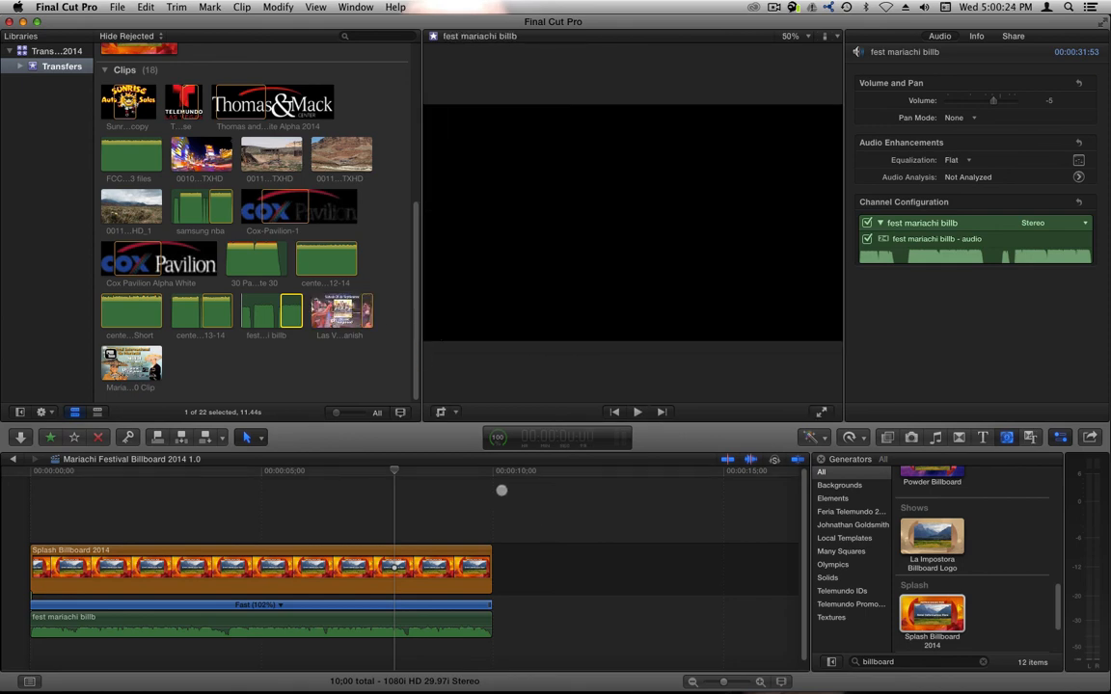
- Preview the festival clip and scrub through the billboard to check the result
left_click(540, 584)
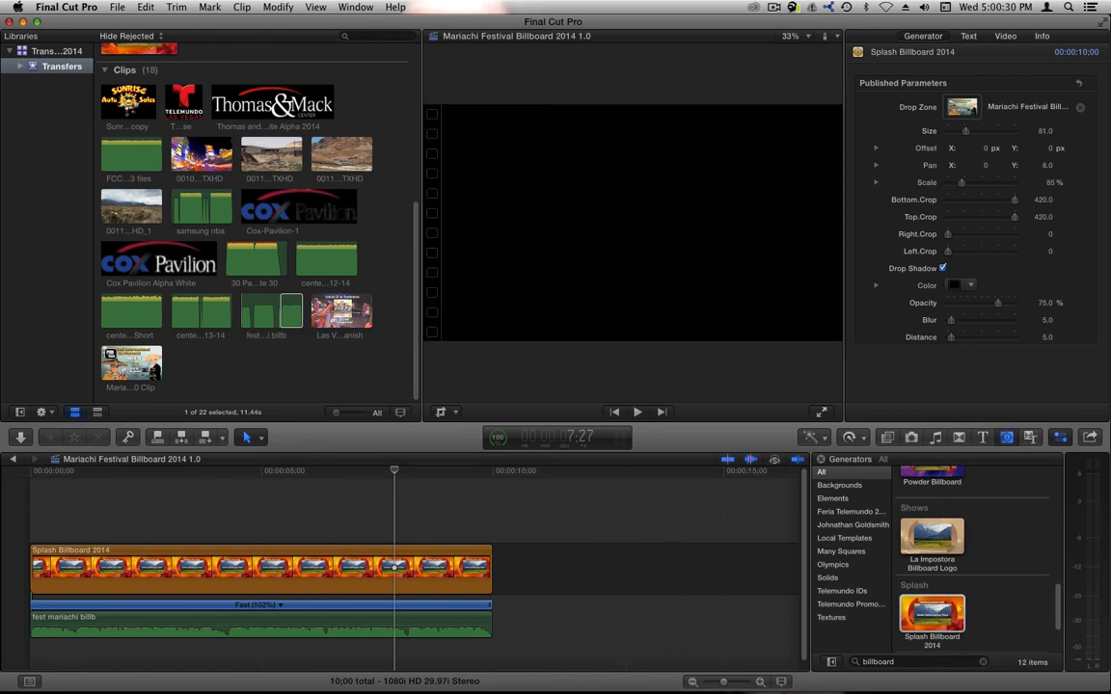
left_click(142, 364)
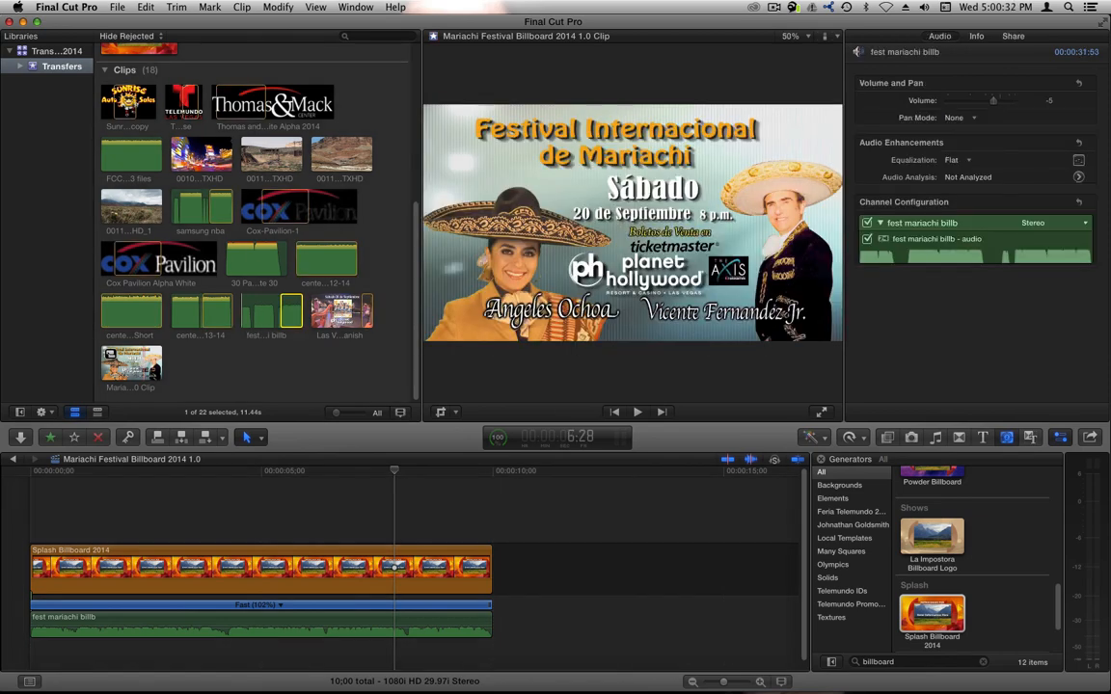
left_click(453, 472)
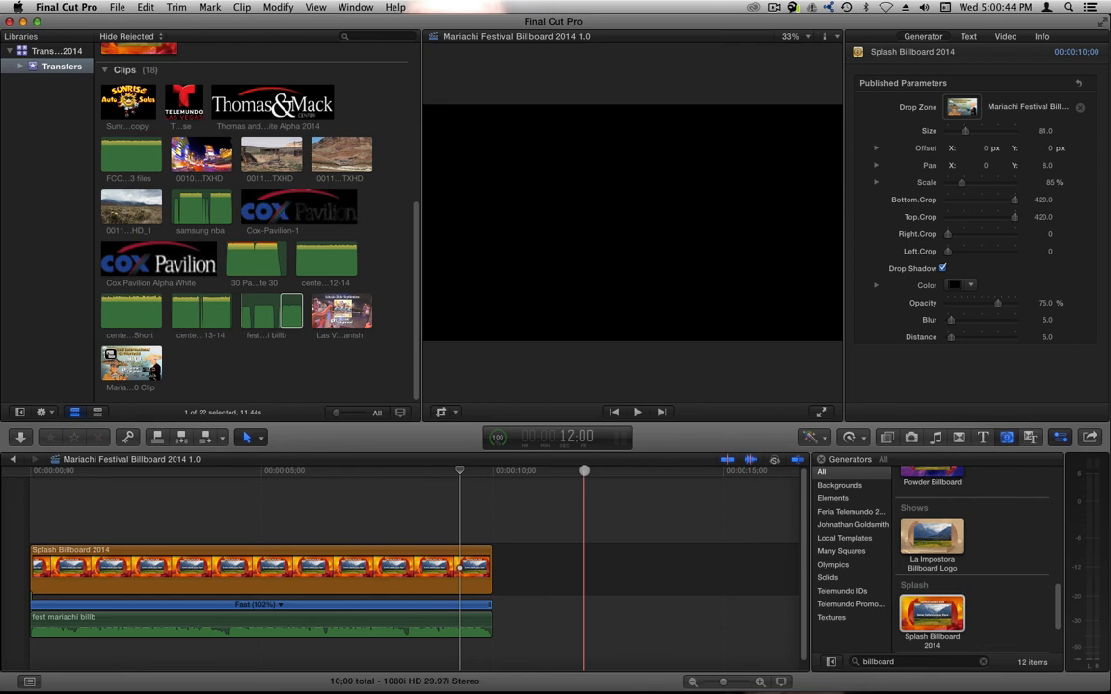
left_click_drag(584, 471, 285, 472)
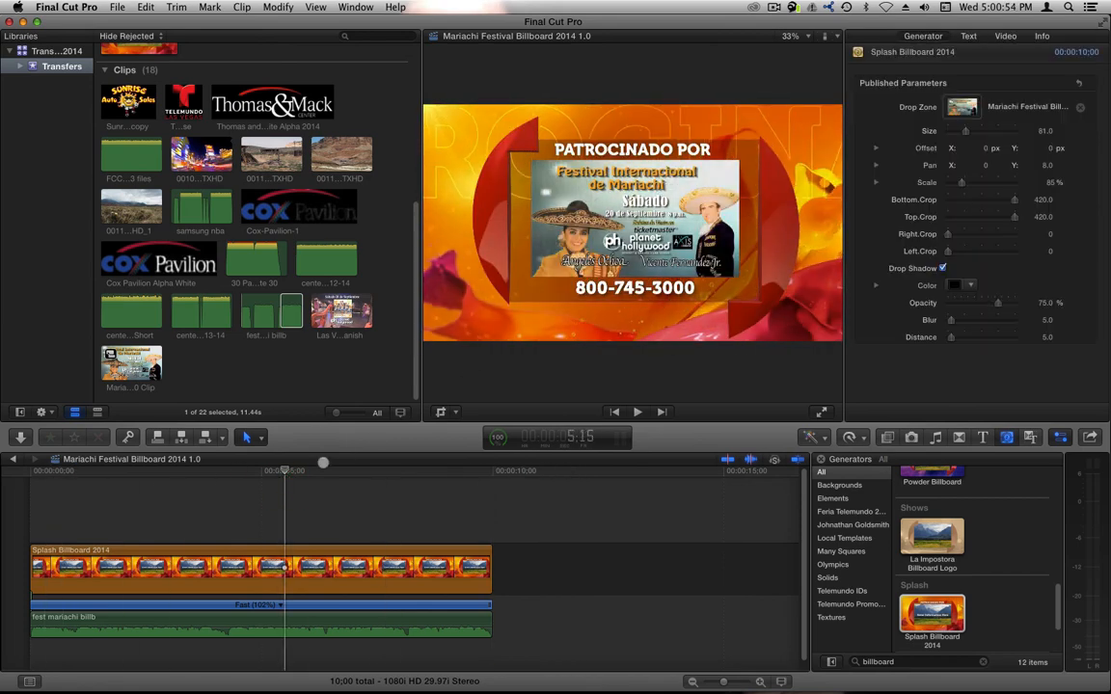
left_click(319, 471)
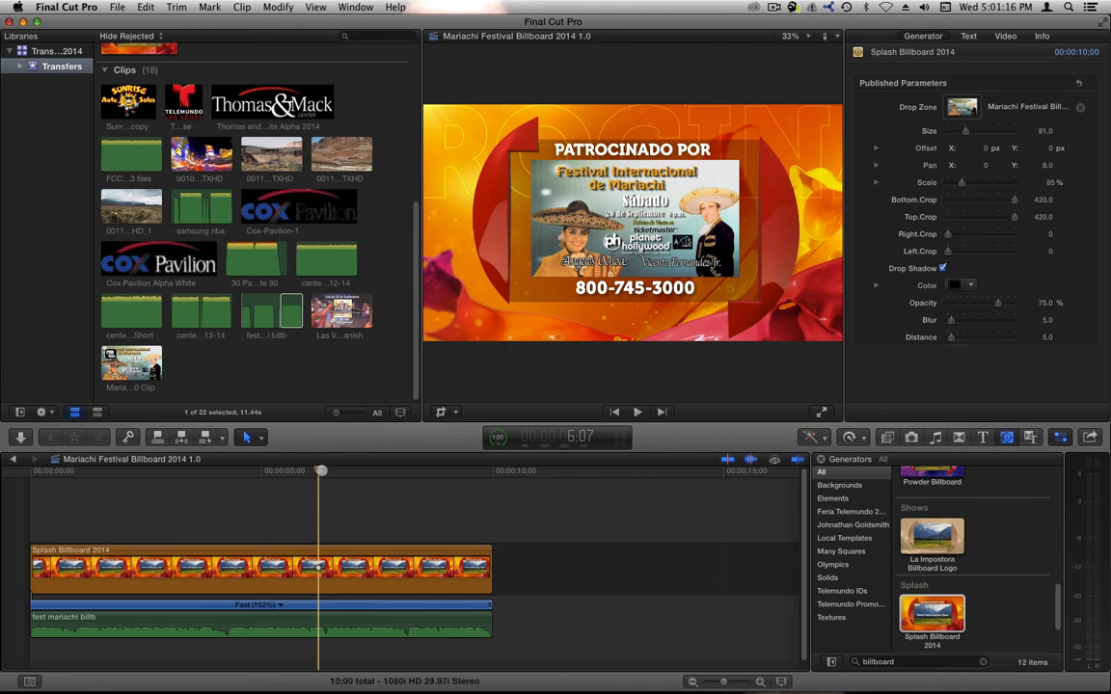
left_click(378, 468)
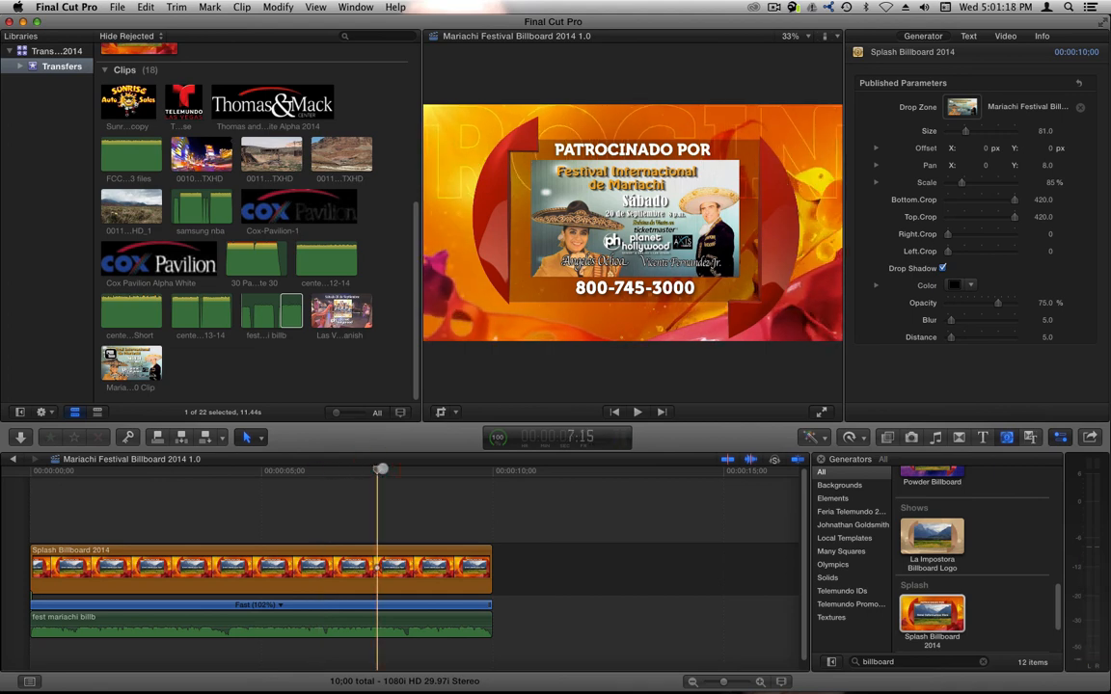